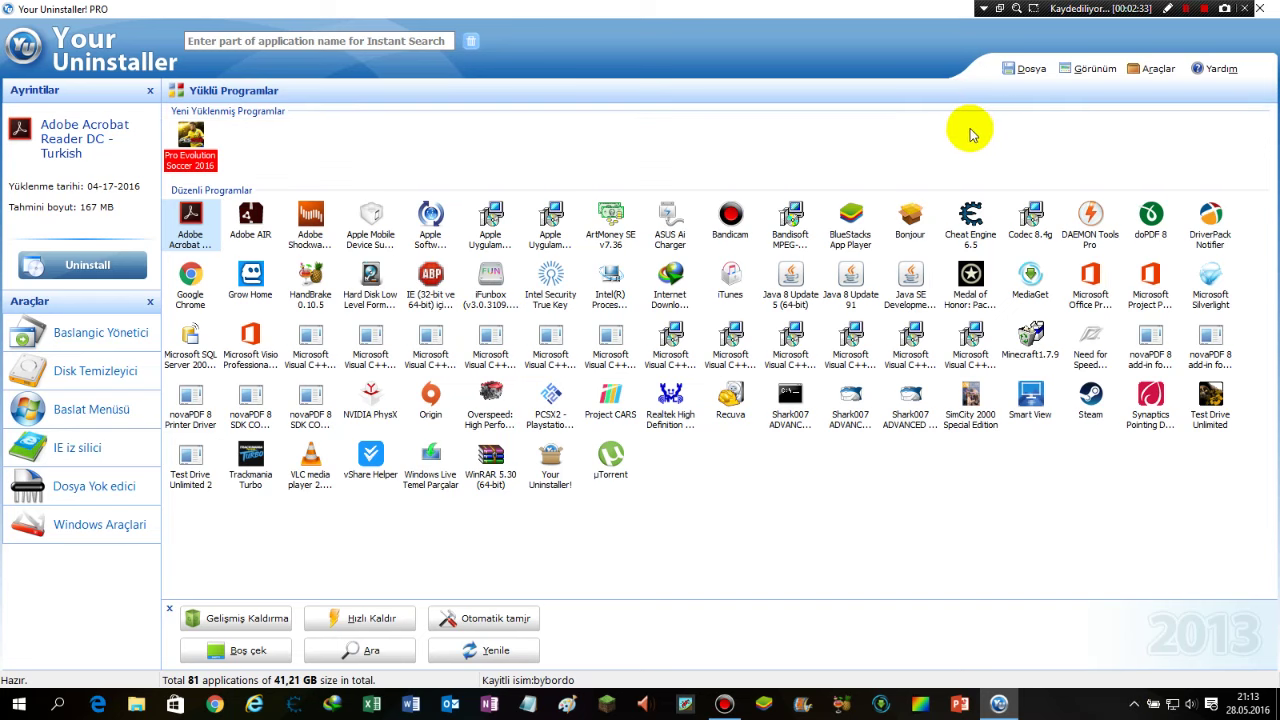
Show the installed programs in the Liste view, and then in the Ayrıntılar view
{"action": "left_click", "coordinate": [1079, 75]}
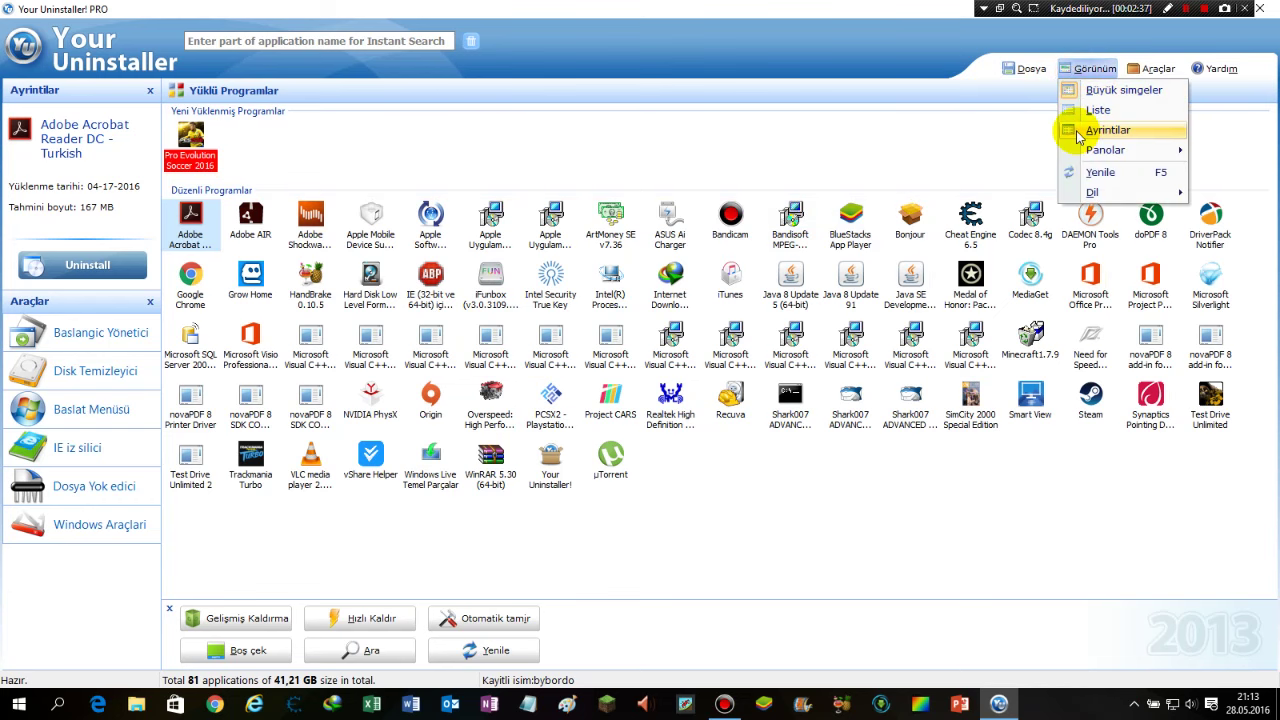
{"action": "left_click", "coordinate": [1092, 111]}
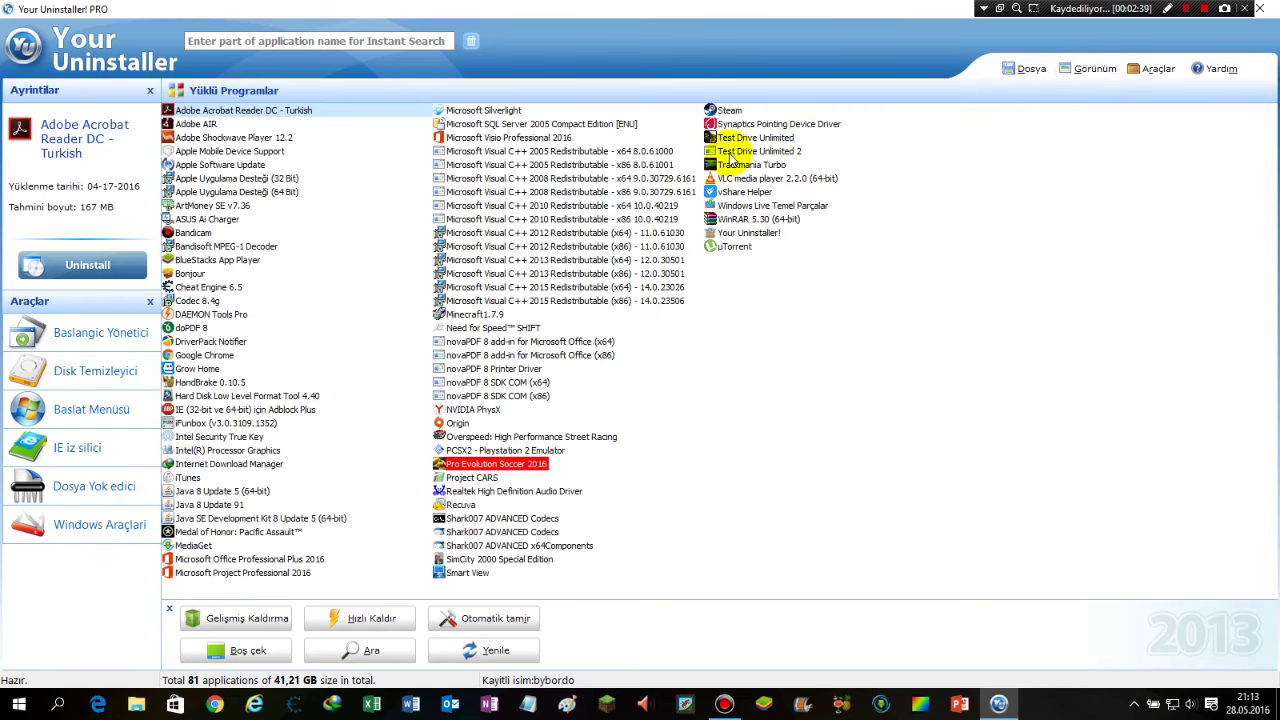
{"action": "left_click", "coordinate": [1090, 68]}
{"action": "left_click", "coordinate": [1092, 130]}
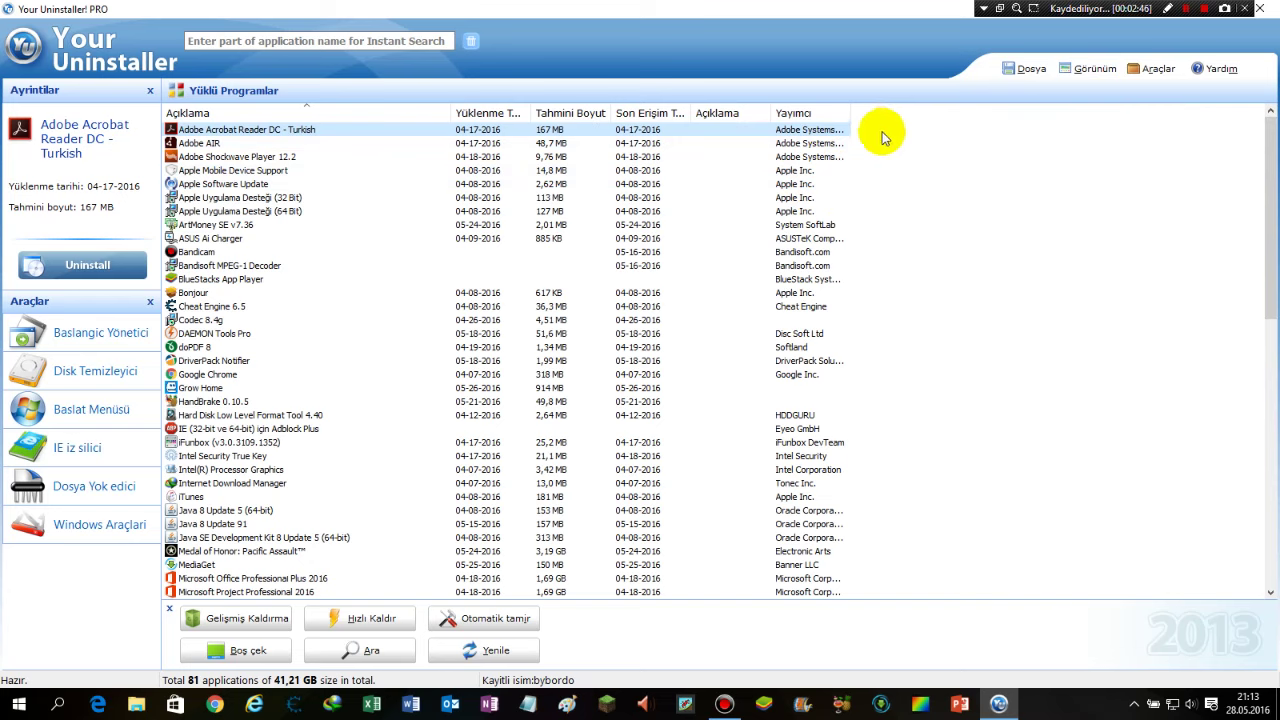
{"action": "right_click", "coordinate": [866, 116]}
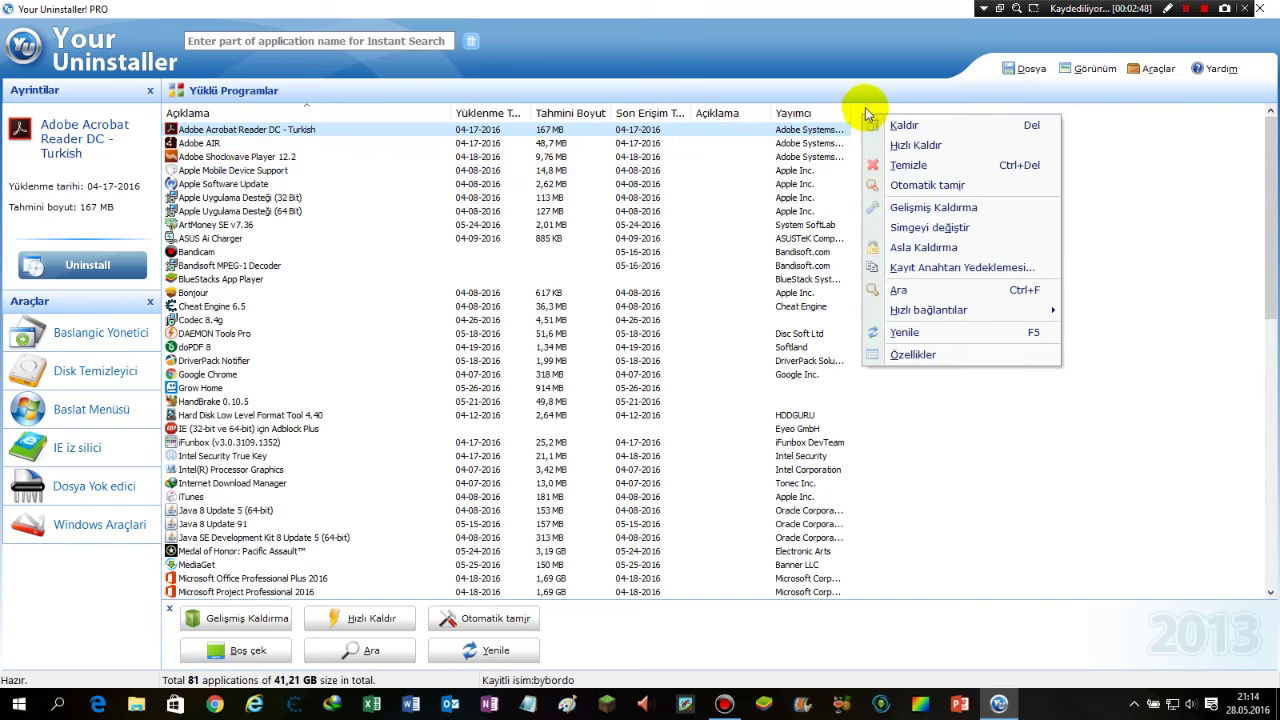
{"action": "right_click", "coordinate": [894, 106]}
{"action": "right_click", "coordinate": [918, 113]}
{"action": "left_click", "coordinate": [894, 109]}
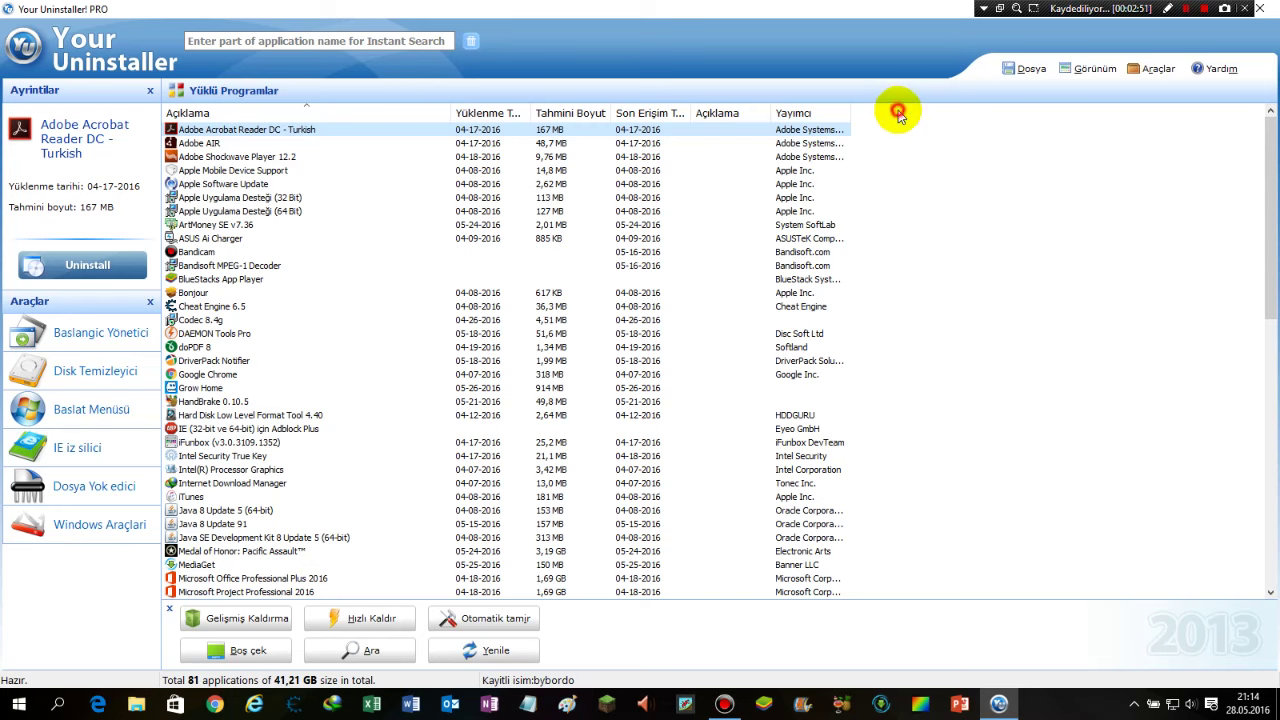
{"action": "right_click", "coordinate": [856, 112]}
{"action": "left_click", "coordinate": [846, 108]}
{"action": "right_click", "coordinate": [850, 116]}
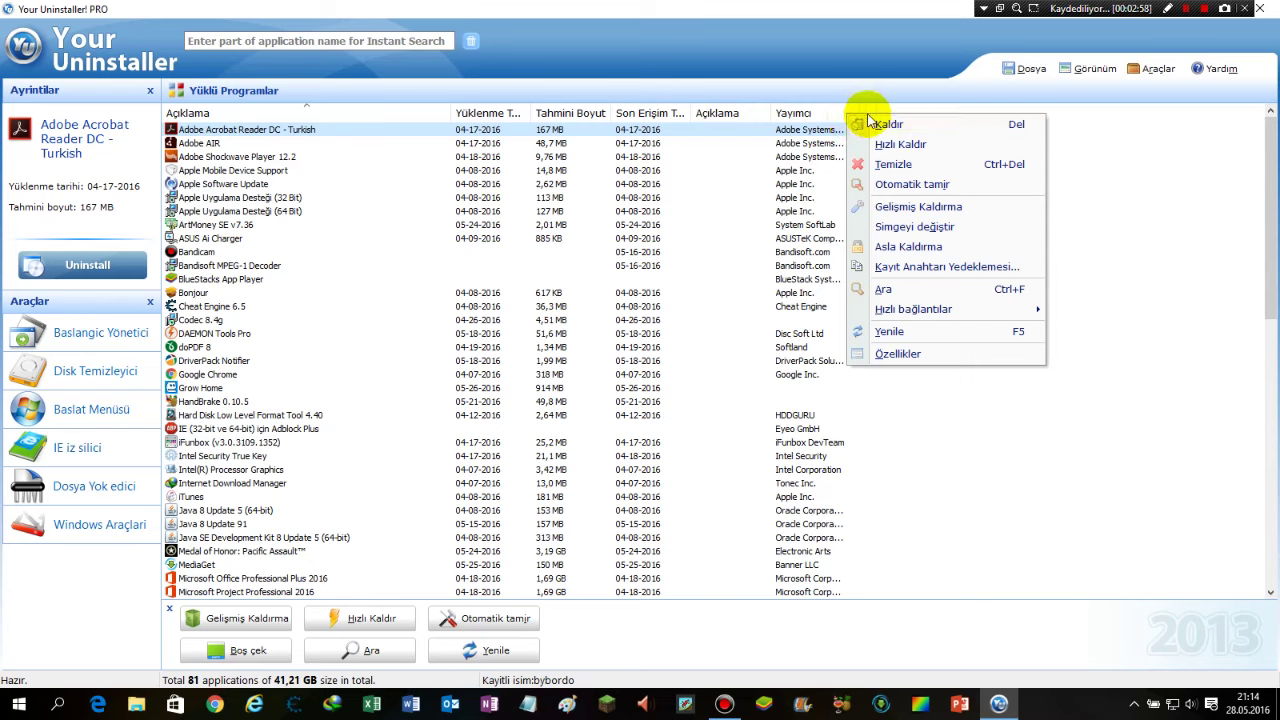
{"action": "left_click", "coordinate": [1086, 149]}
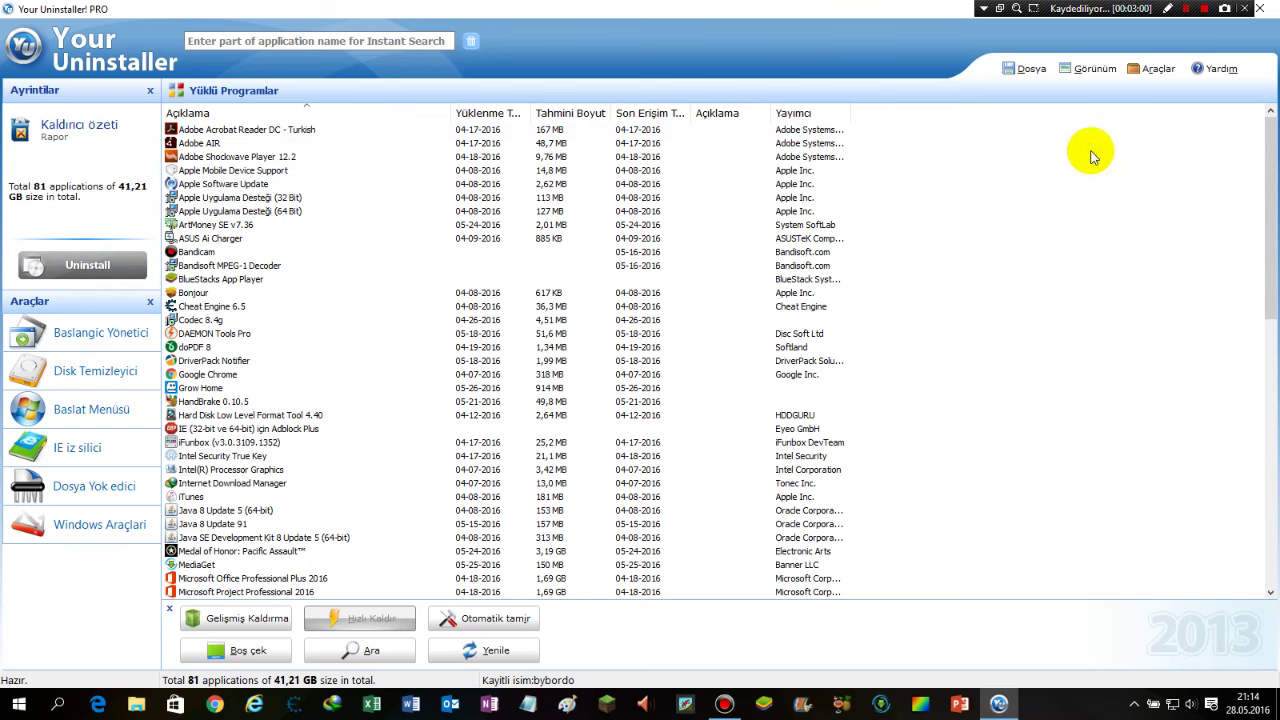
Widen the Son Erişim Tarihi column, and sort the programs by name in descending and back to ascending order
{"action": "left_click_drag", "start_coordinate": [690, 114], "coordinate": [713, 114]}
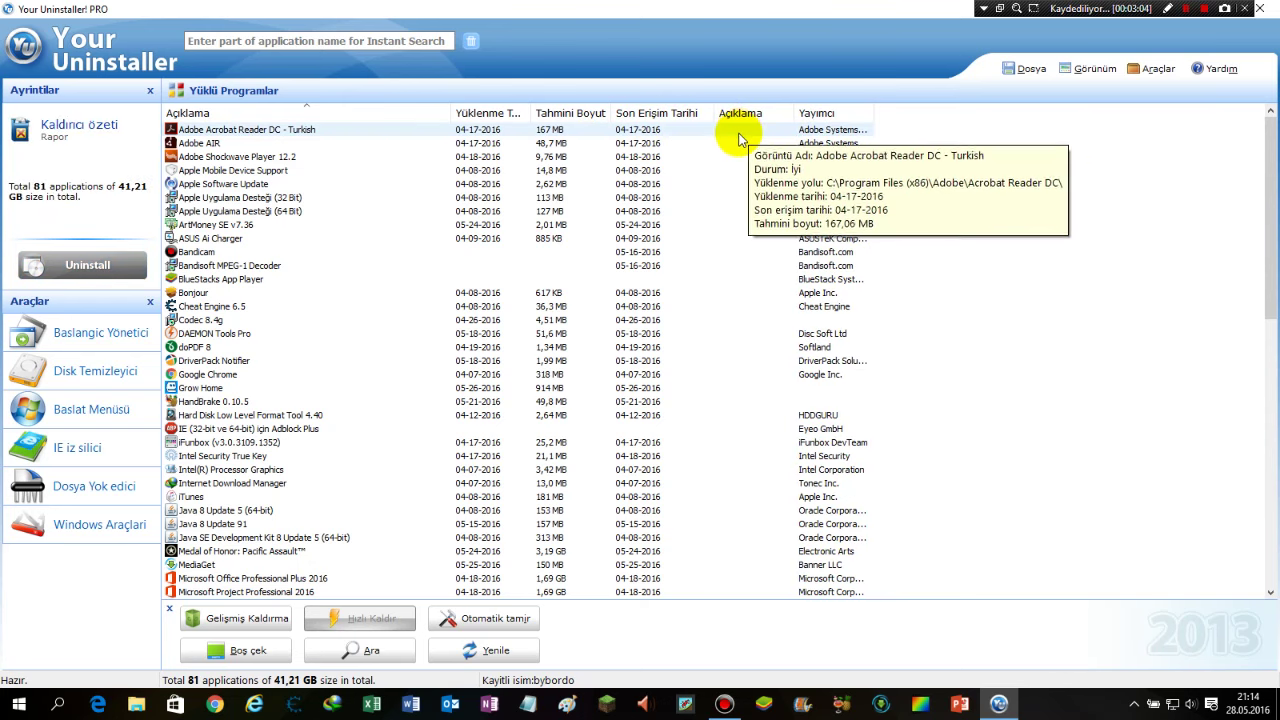
{"action": "left_click", "coordinate": [434, 110]}
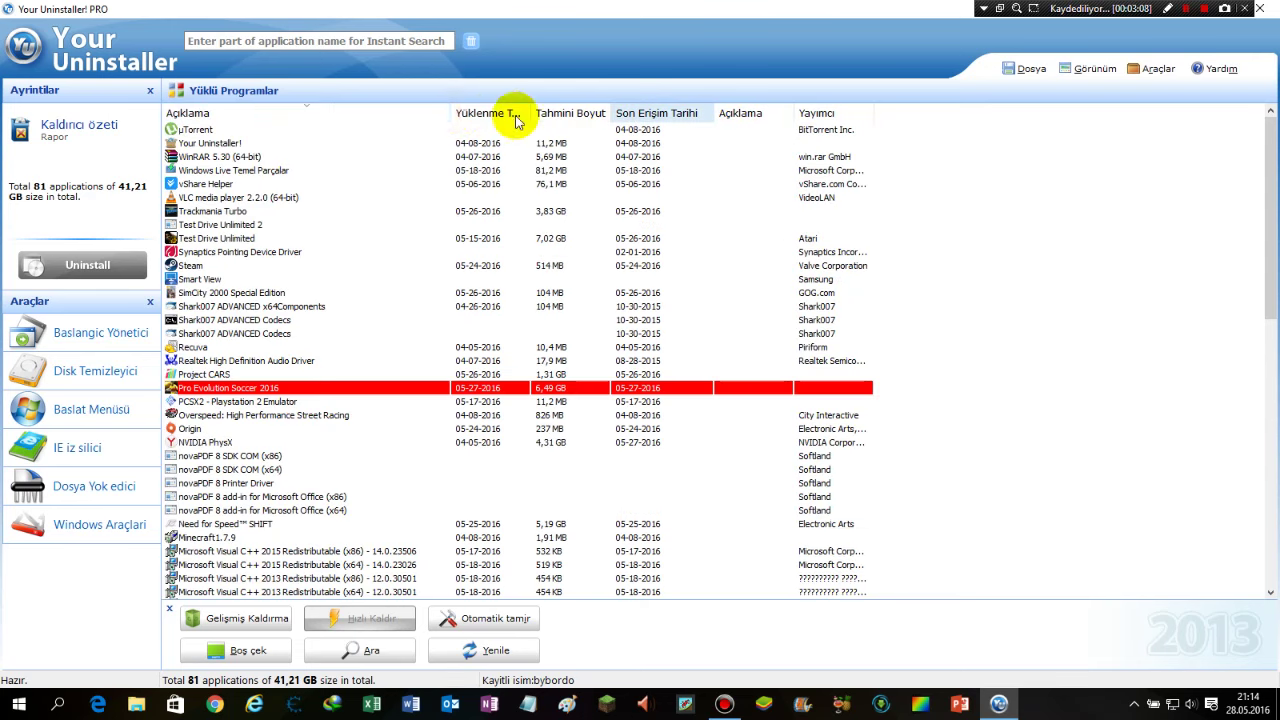
{"action": "left_click", "coordinate": [420, 114]}
Hide the Araçlar pane
{"action": "left_click", "coordinate": [1088, 68]}
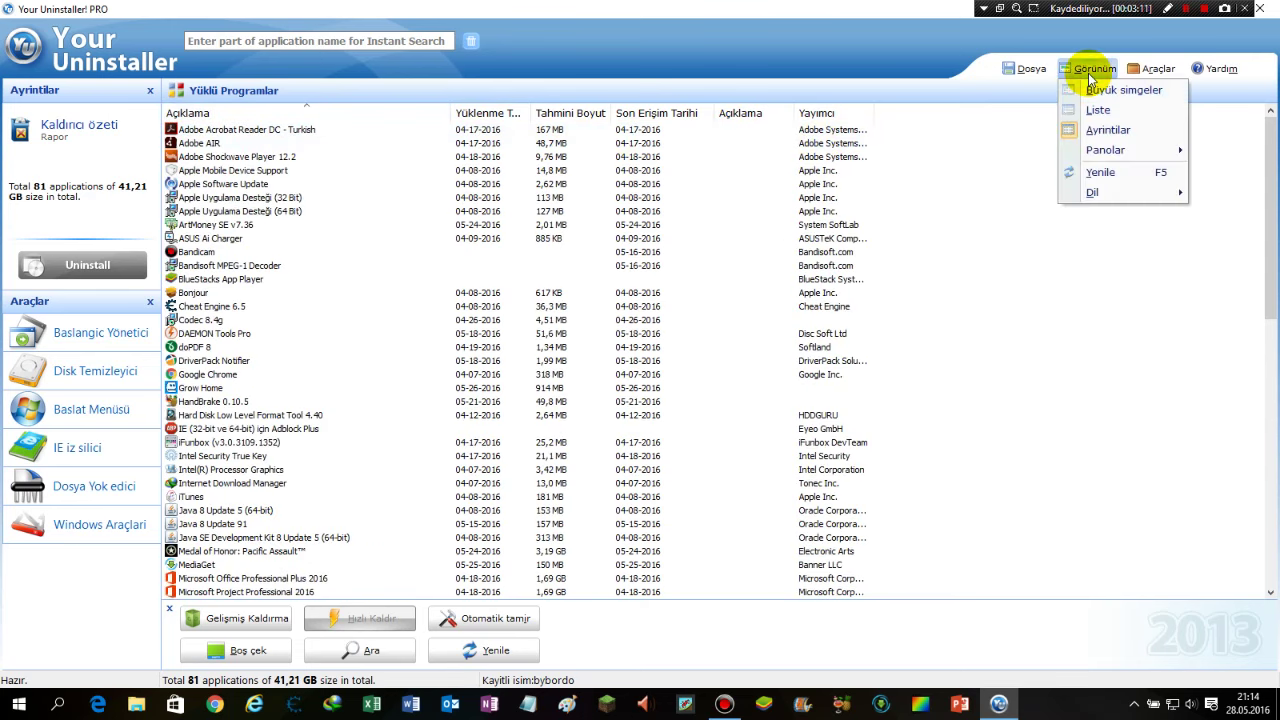
{"action": "mouse_move", "coordinate": [1117, 160]}
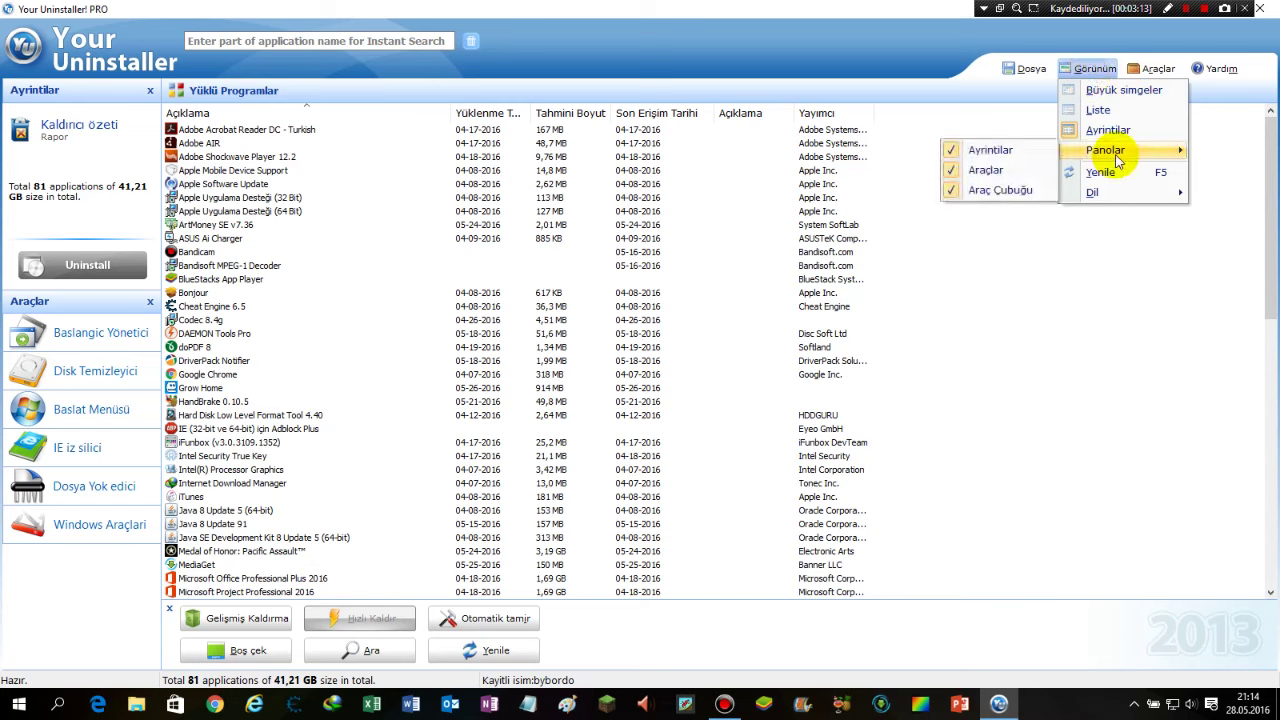
{"action": "left_click", "coordinate": [1010, 170]}
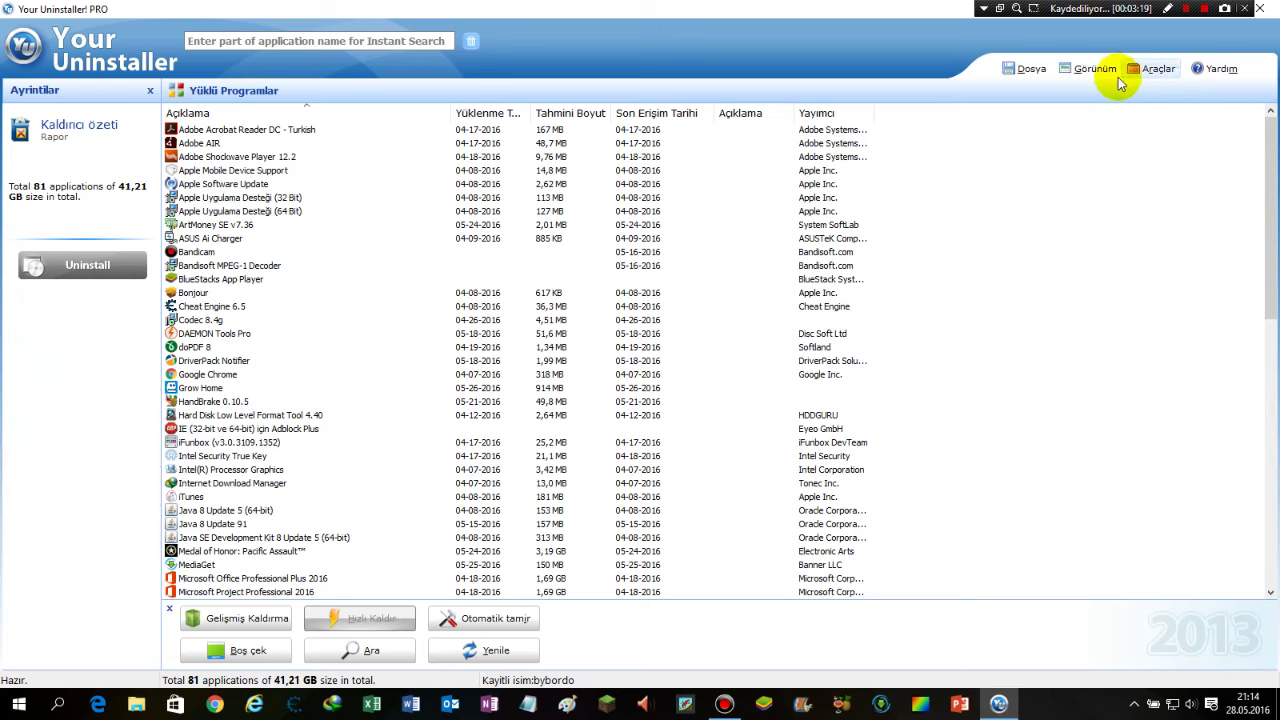
{"action": "left_click", "coordinate": [1156, 68]}
{"action": "left_click", "coordinate": [1156, 160]}
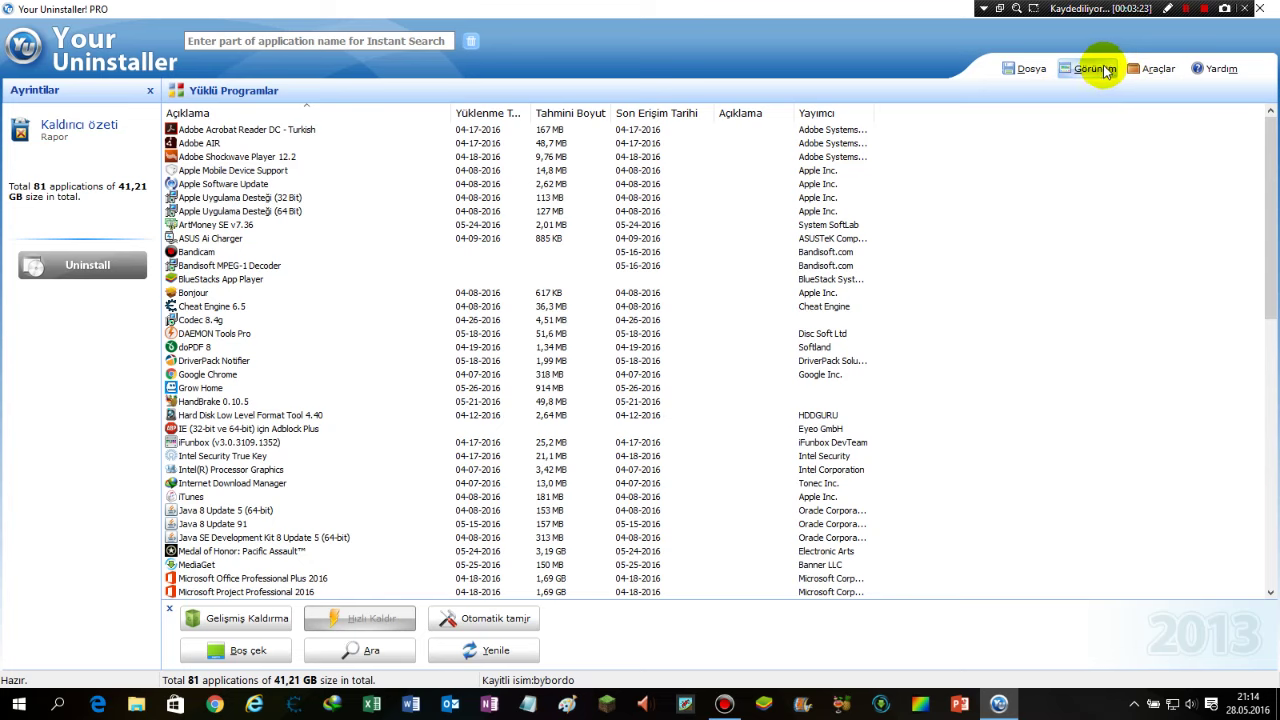
Hide the Ayrıntılar pane and show it again
{"action": "left_click", "coordinate": [1106, 70]}
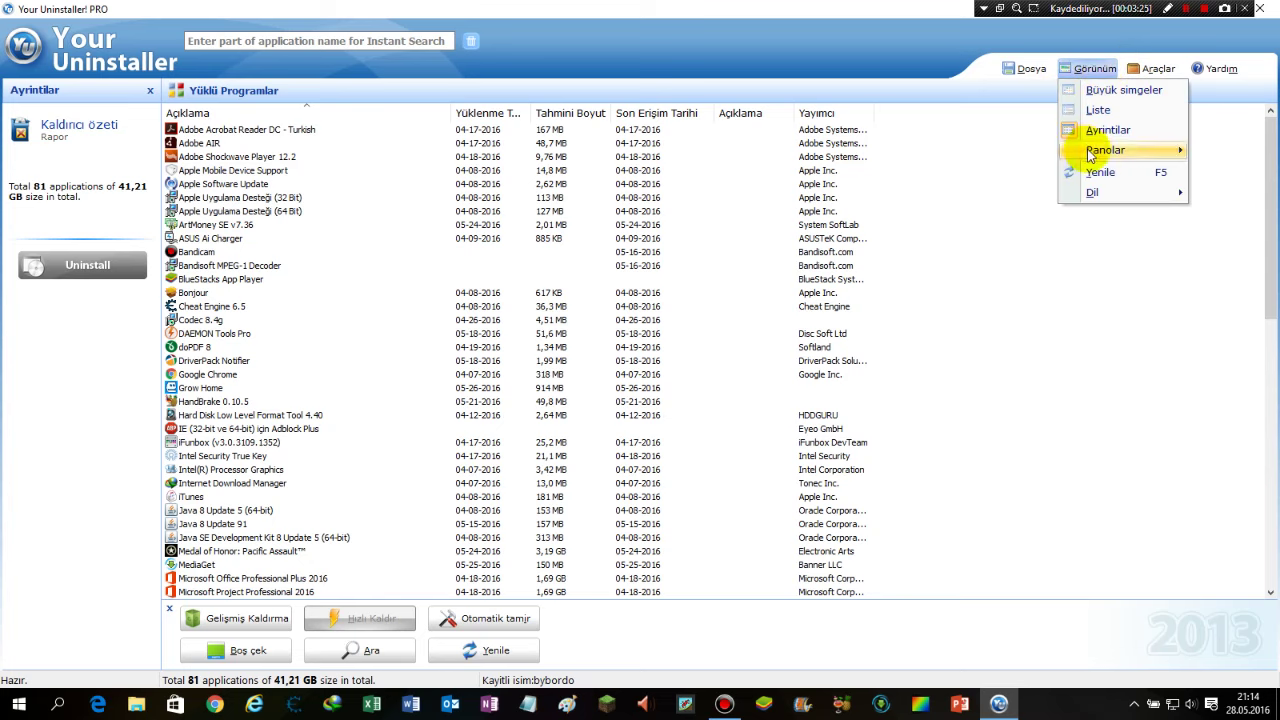
{"action": "mouse_move", "coordinate": [1090, 150]}
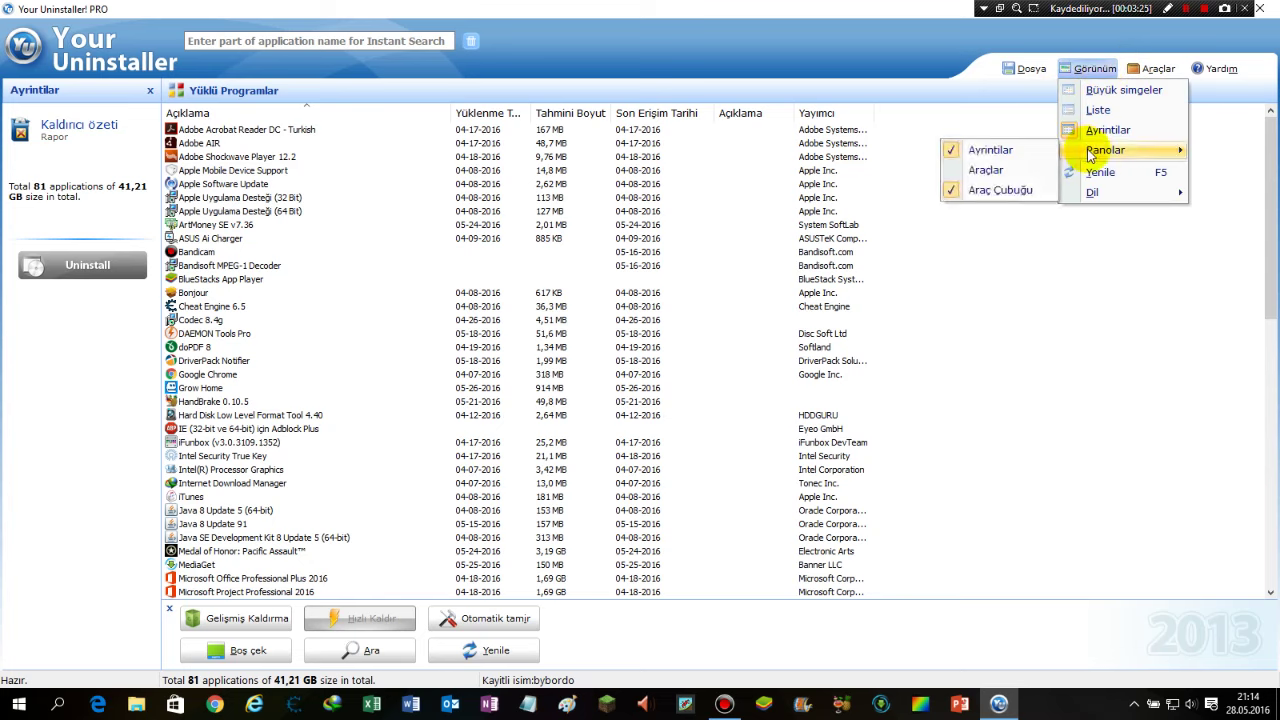
{"action": "left_click", "coordinate": [997, 152]}
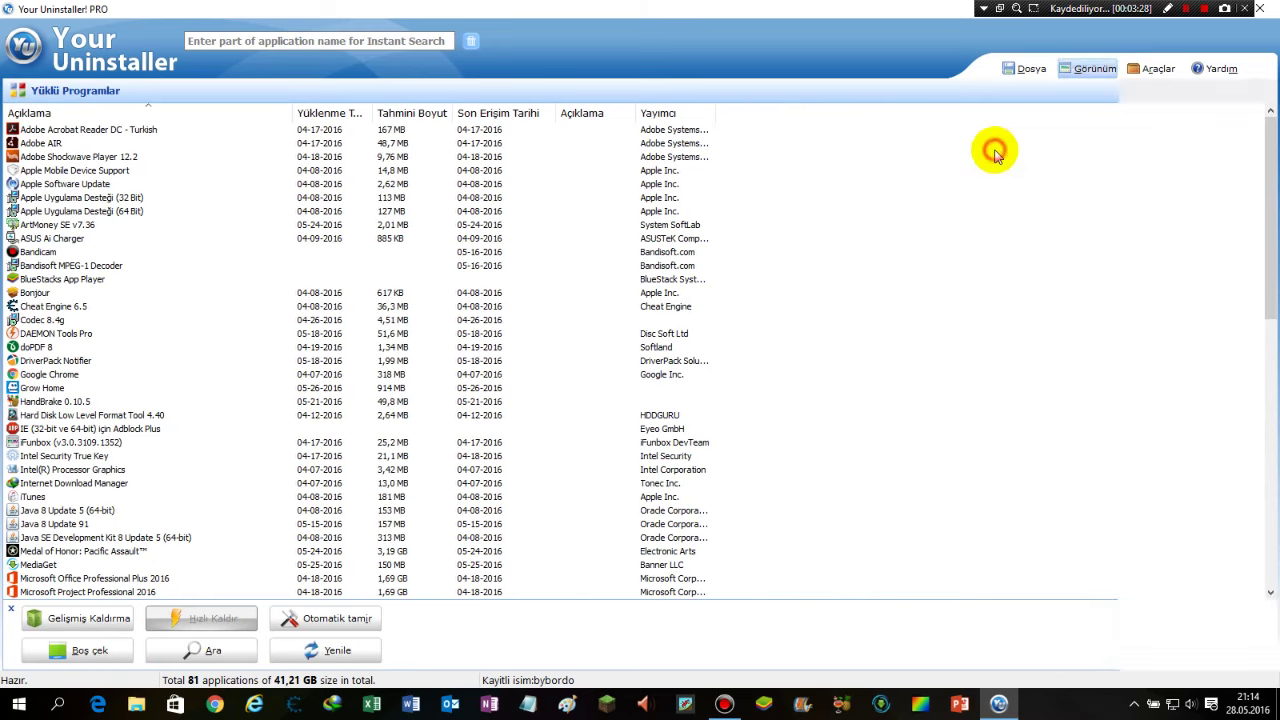
{"action": "left_click", "coordinate": [1098, 70]}
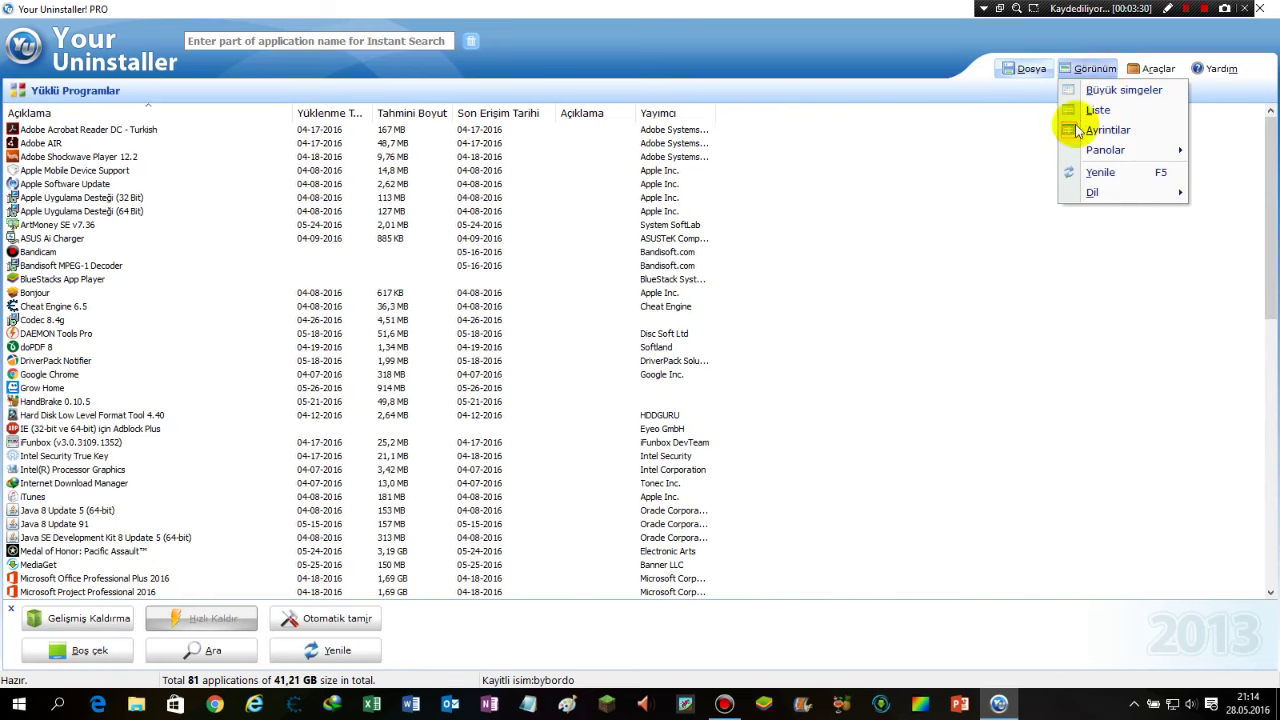
{"action": "mouse_move", "coordinate": [1105, 153]}
{"action": "left_click", "coordinate": [995, 150]}
Show the Araçlar pane again and refresh the installed programs list
{"action": "left_click", "coordinate": [1095, 68]}
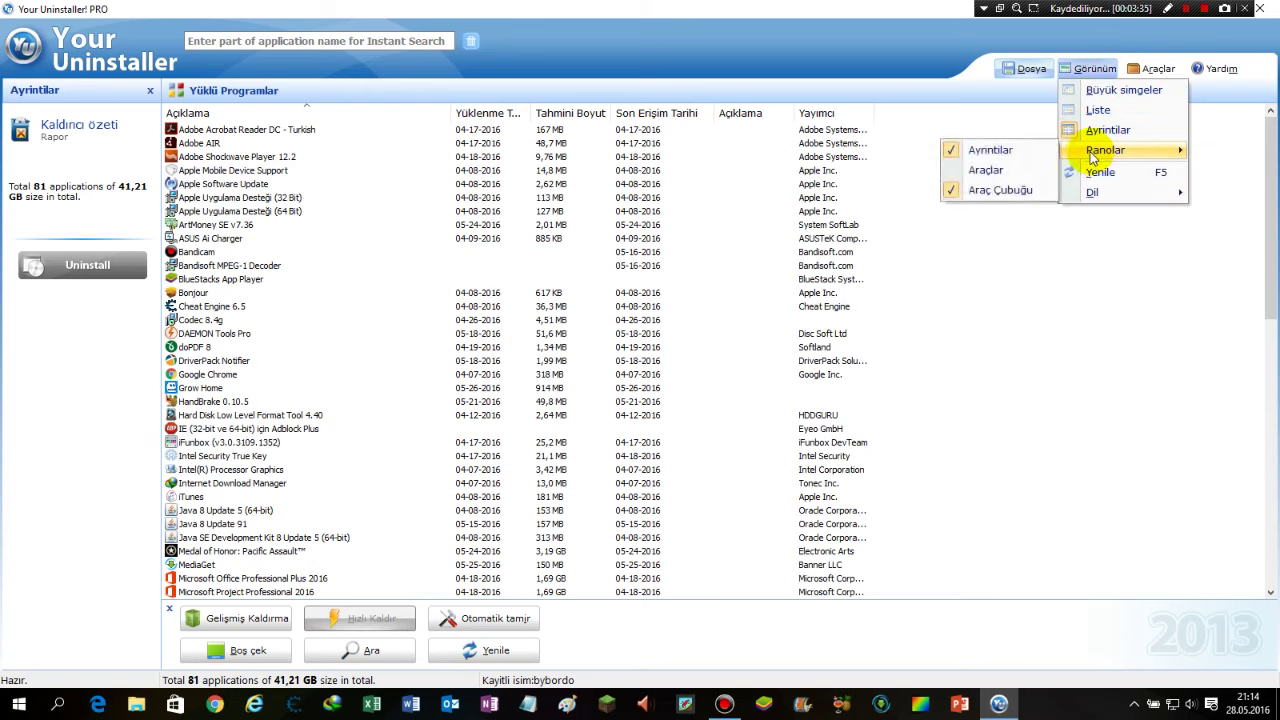
{"action": "left_click", "coordinate": [986, 170]}
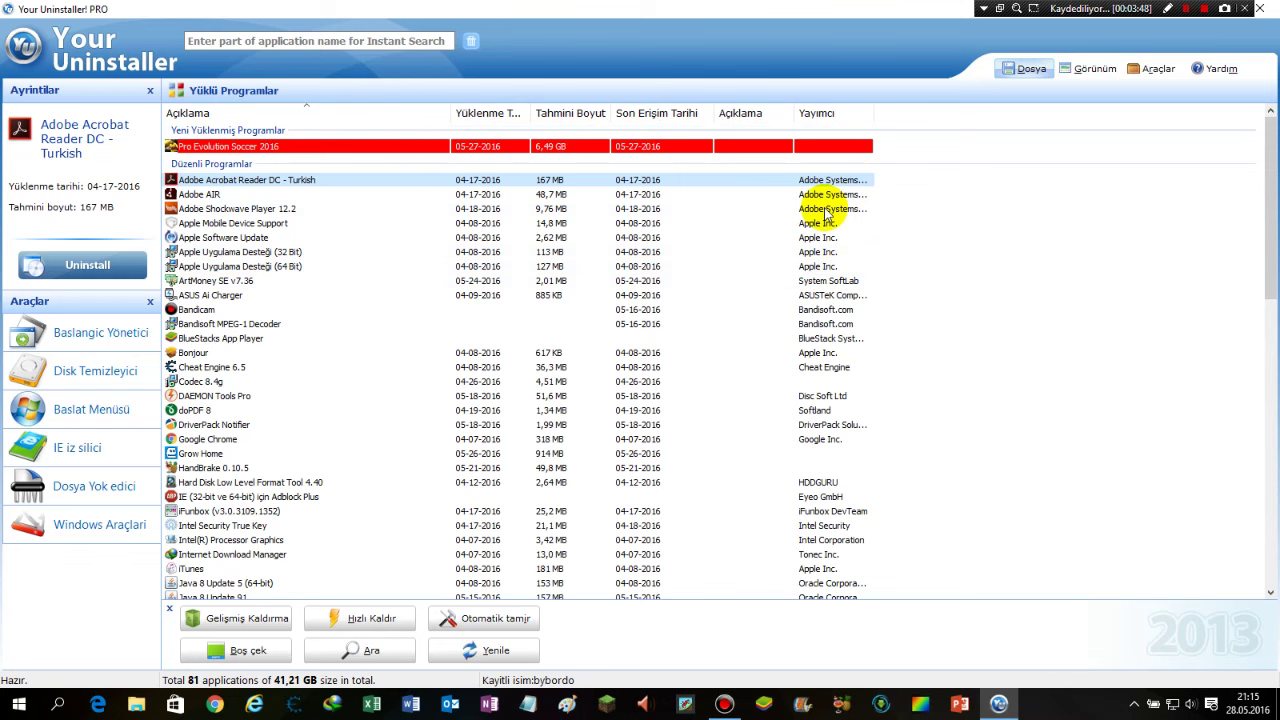
{"action": "left_click", "coordinate": [1088, 66]}
{"action": "left_click", "coordinate": [1090, 174]}
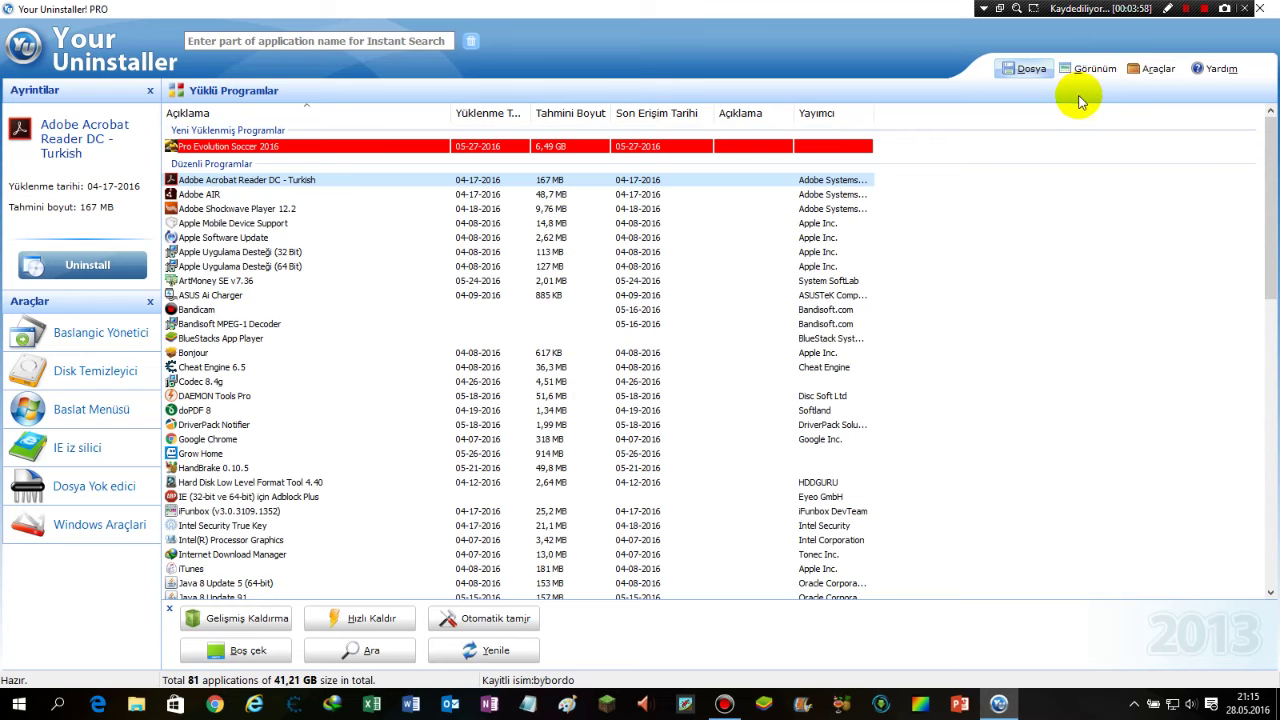
View the available interface languages without choosing another one
{"action": "left_click", "coordinate": [1094, 72]}
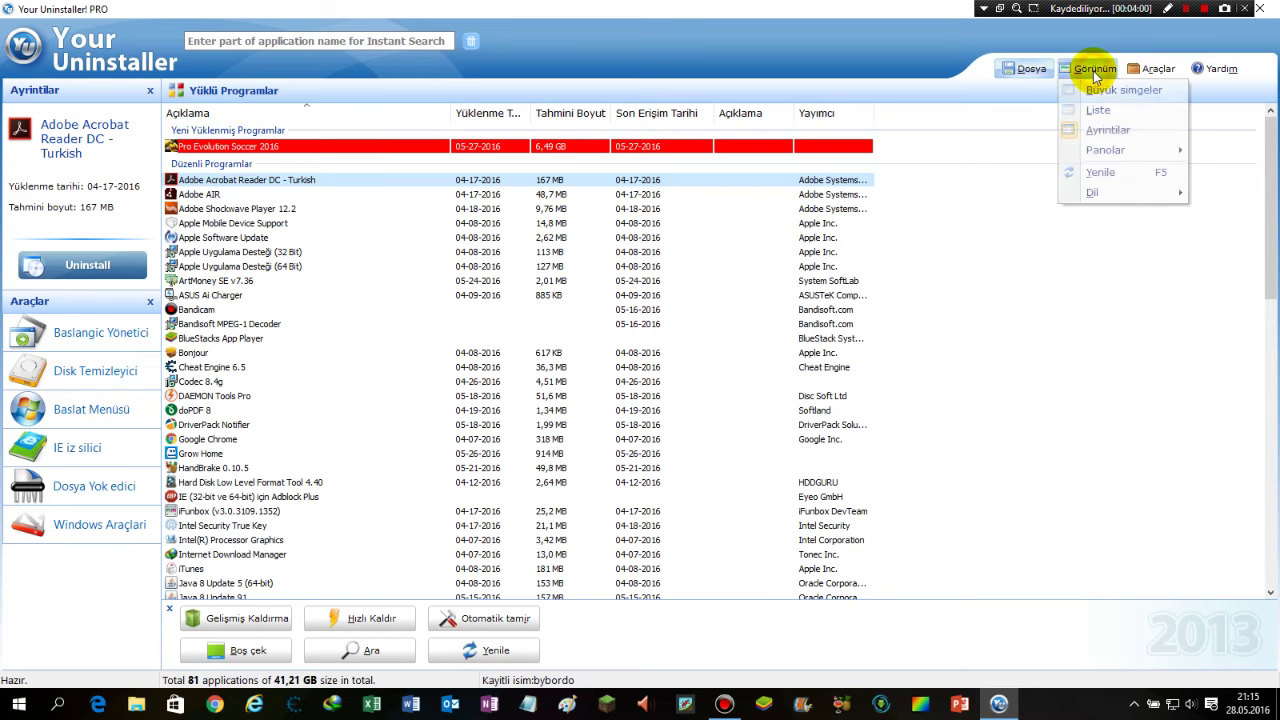
{"action": "mouse_move", "coordinate": [1105, 193]}
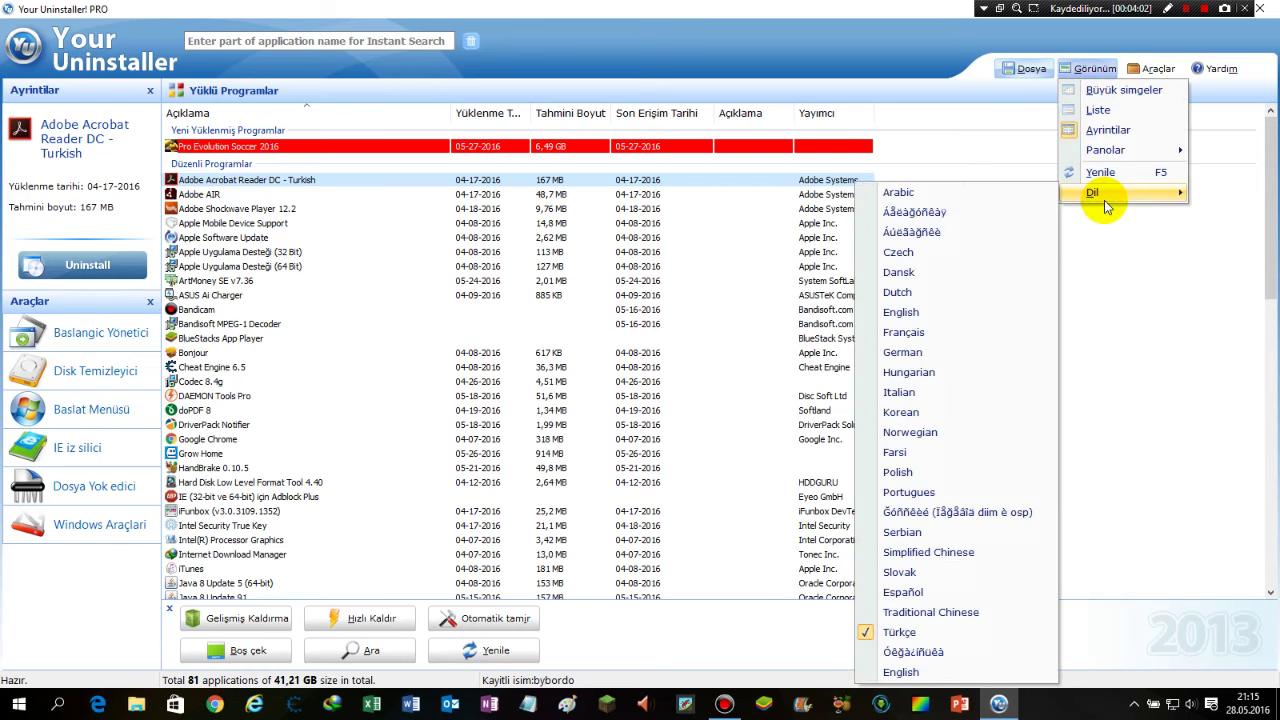
{"action": "left_click", "coordinate": [996, 303]}
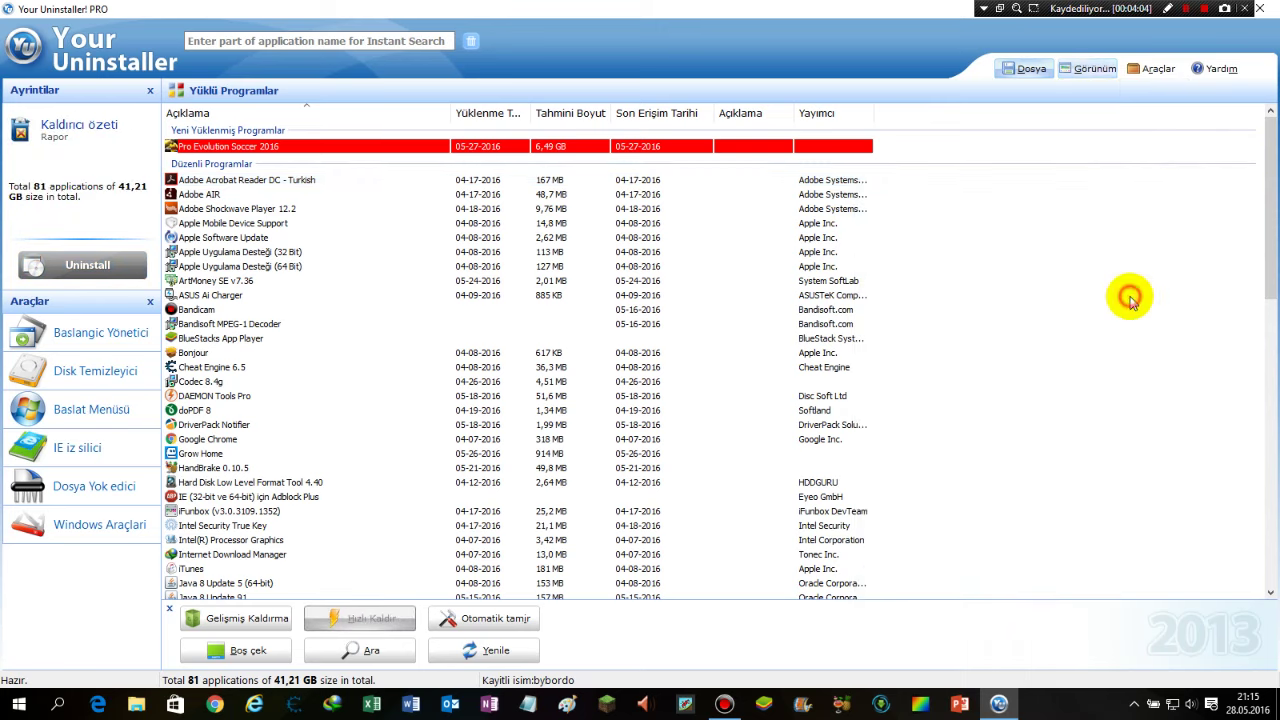
Switch the program display to Liste, to Büyük simgeler, and back to Ayrıntılar
{"action": "left_click", "coordinate": [1092, 74]}
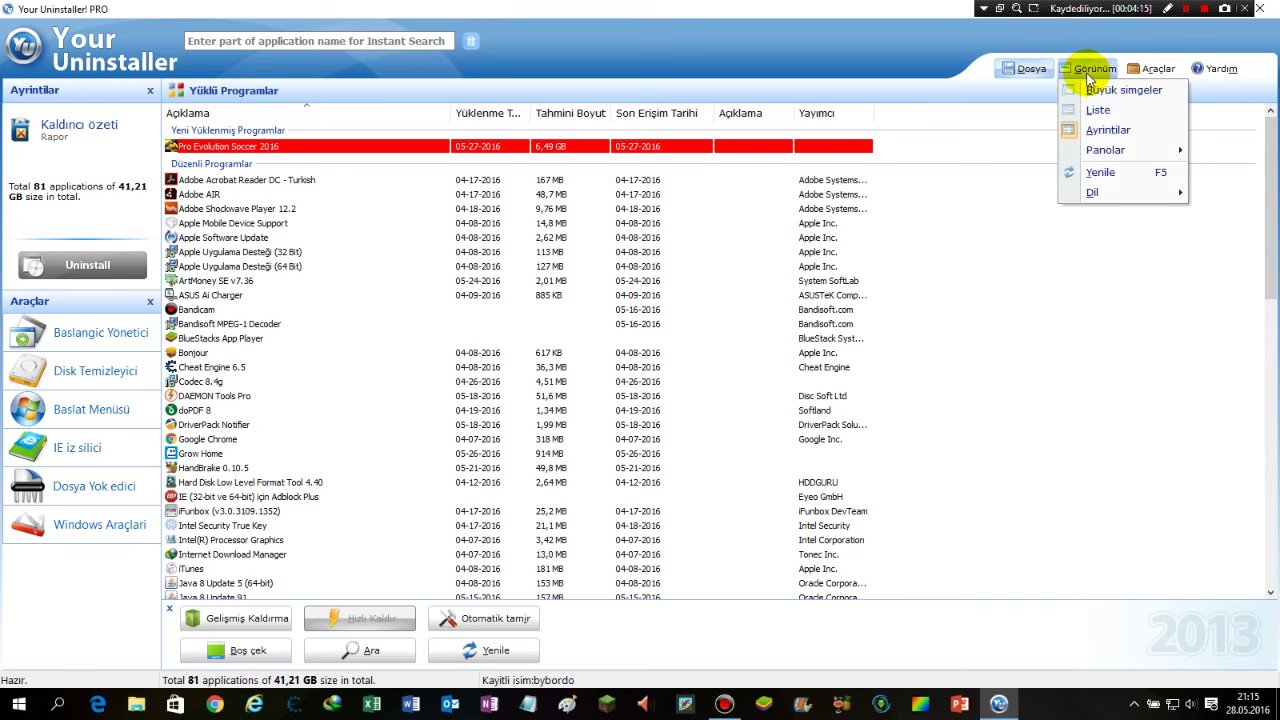
{"action": "left_click", "coordinate": [1117, 116]}
{"action": "left_click", "coordinate": [1084, 70]}
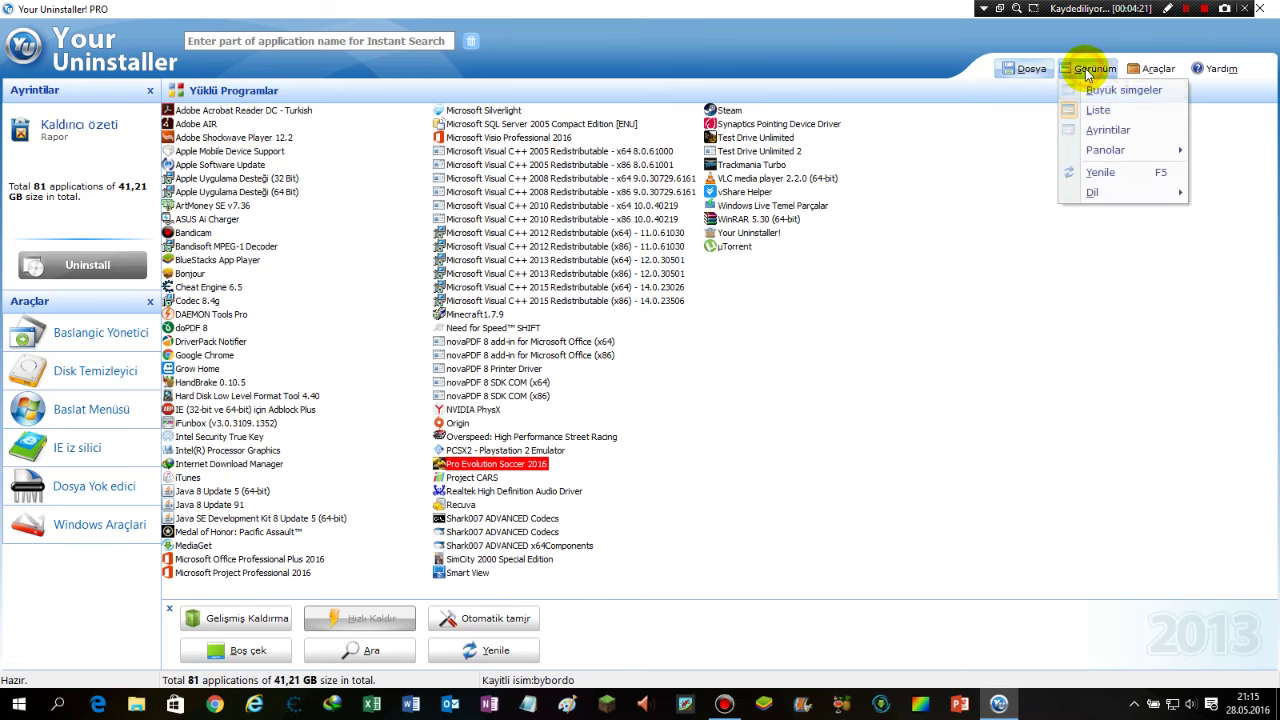
{"action": "left_click", "coordinate": [1115, 90]}
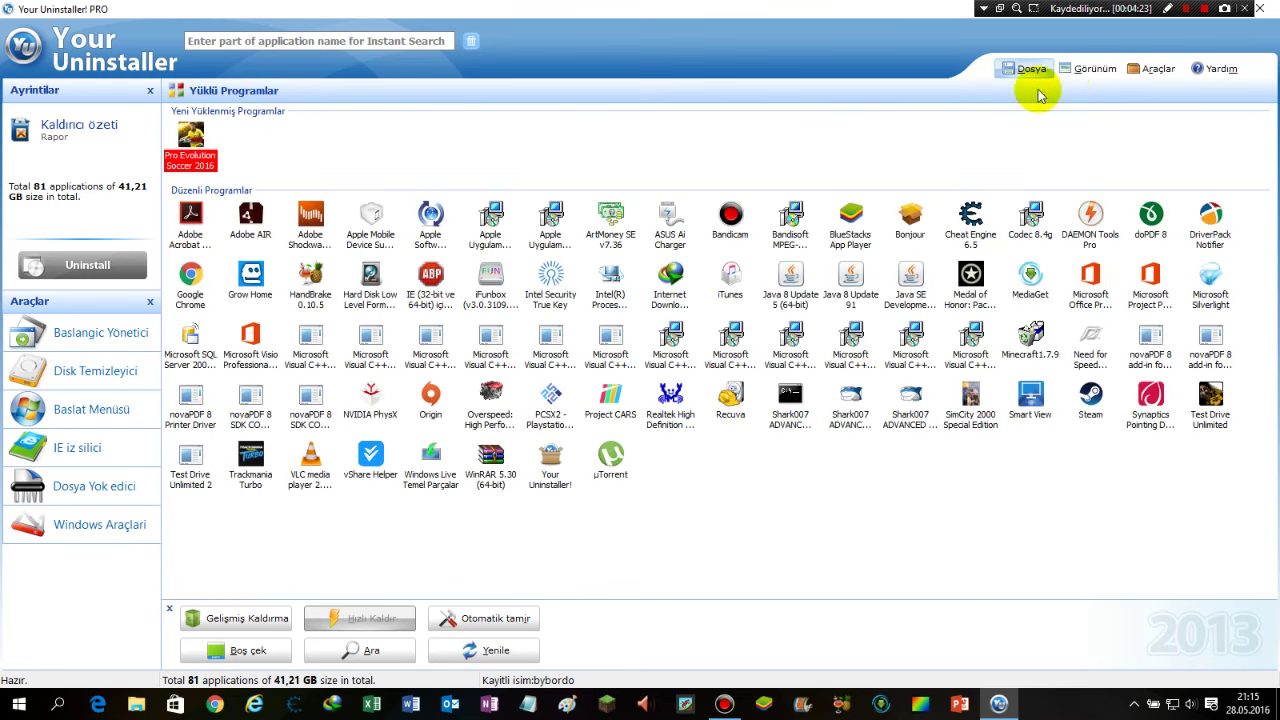
{"action": "left_click", "coordinate": [1088, 69]}
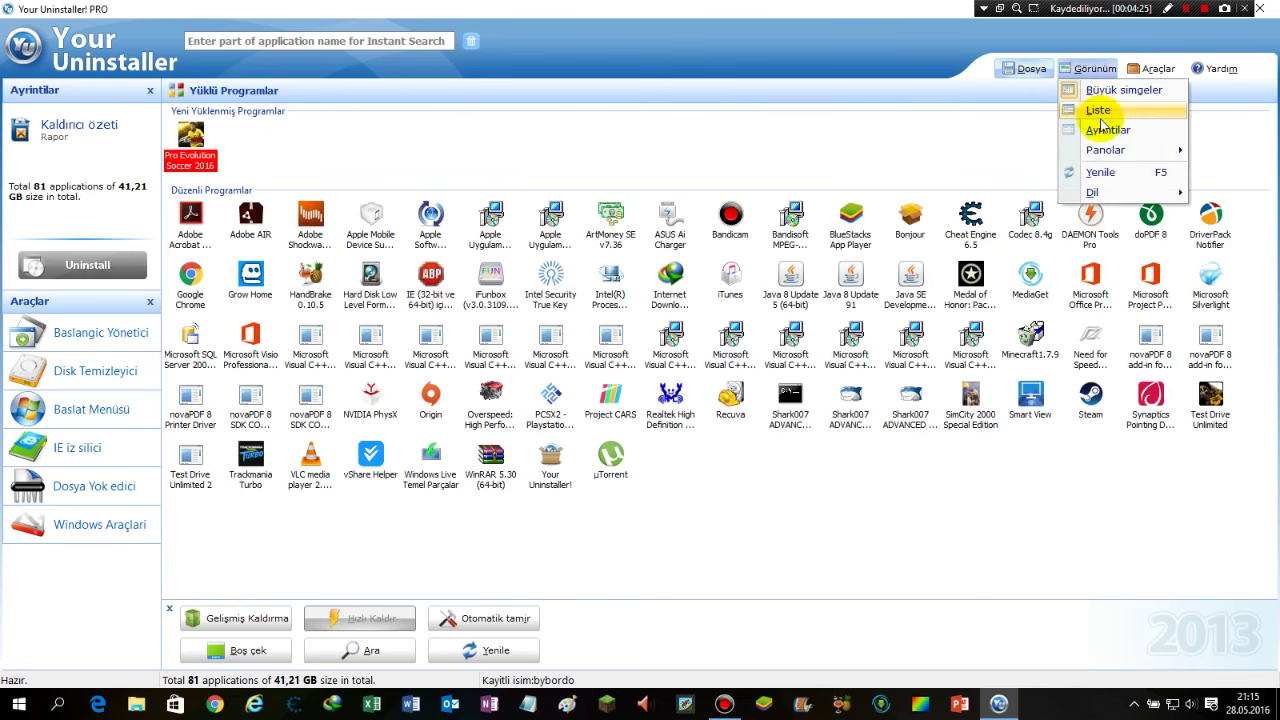
{"action": "left_click", "coordinate": [1106, 129]}
Move the maximized window aside to reveal the desktop, select the Mario Forever shortcut, and maximize the window again
{"action": "left_click", "coordinate": [1155, 72]}
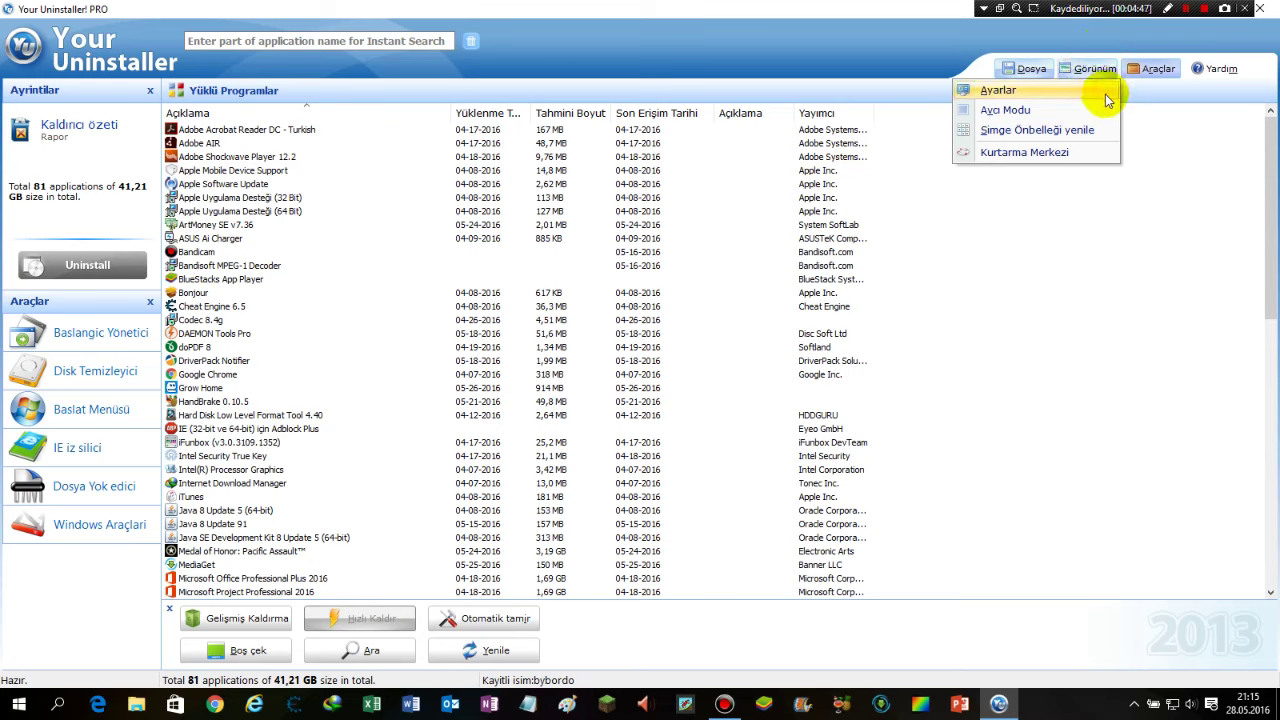
{"action": "left_click_drag", "start_coordinate": [600, 8], "coordinate": [812, 159]}
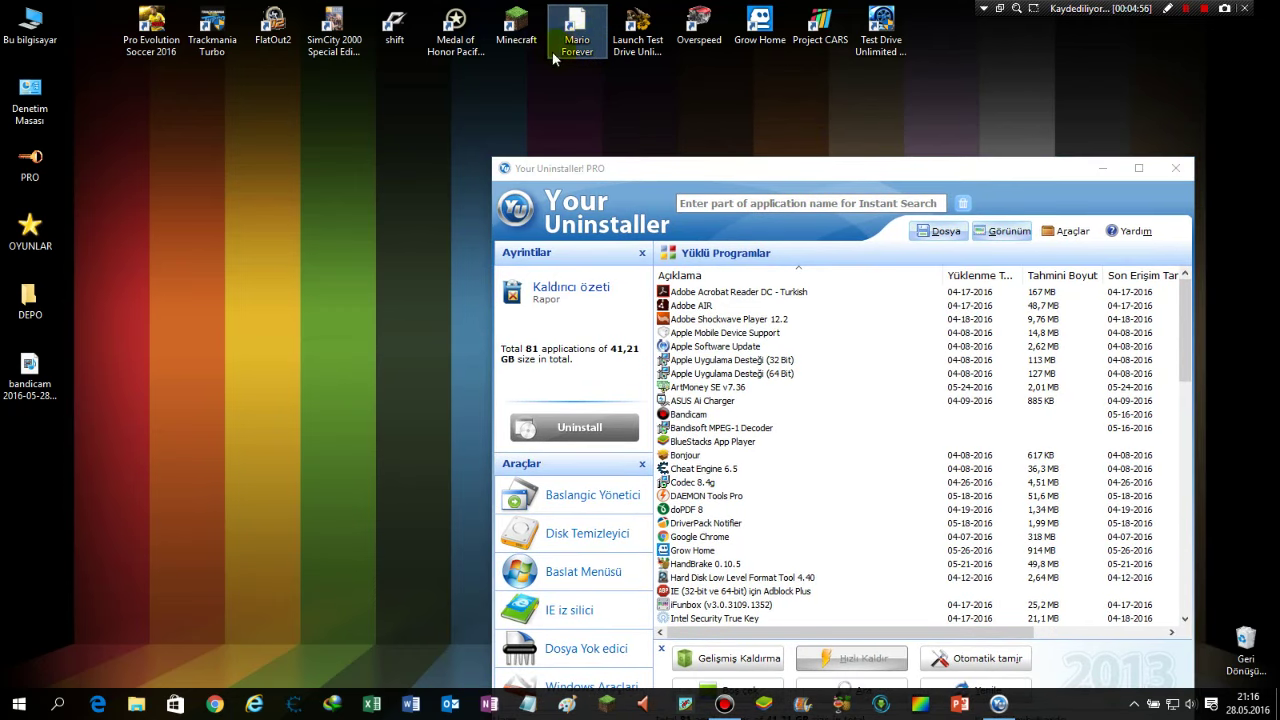
{"action": "left_click", "coordinate": [565, 48]}
{"action": "left_click_drag", "start_coordinate": [694, 168], "coordinate": [628, 4]}
{"action": "double_click", "coordinate": [674, 10]}
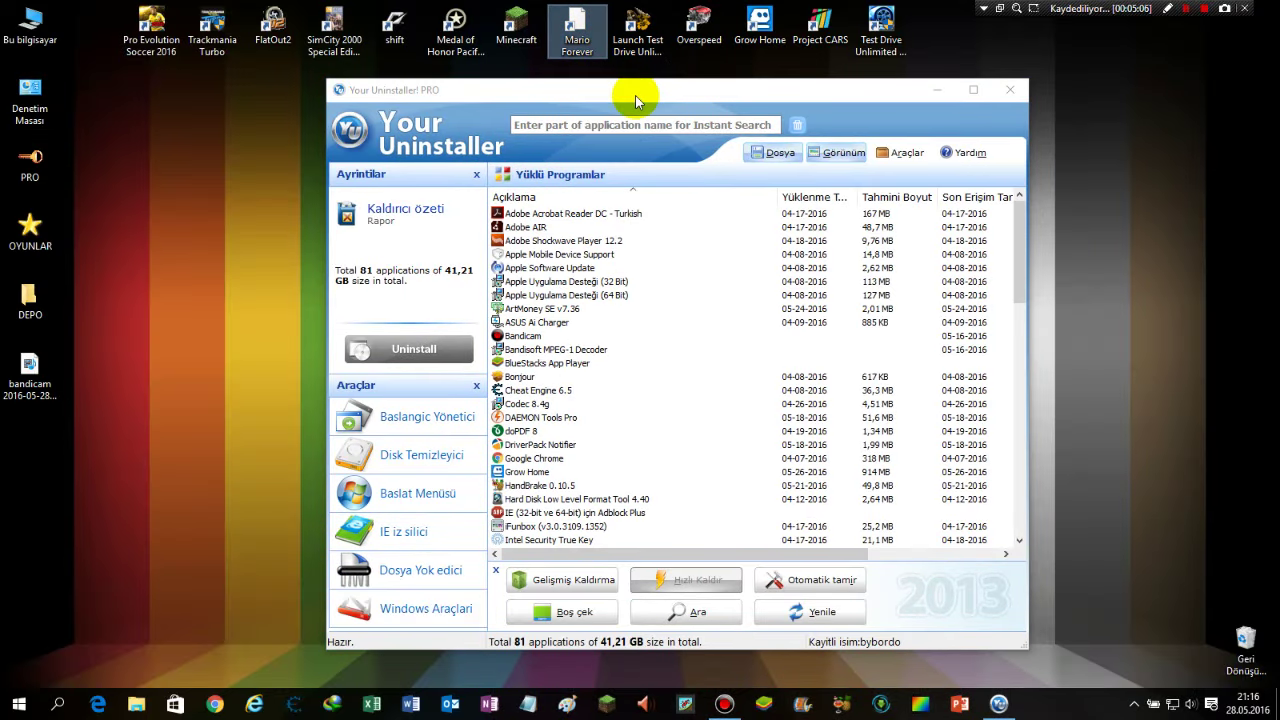
{"action": "left_click_drag", "start_coordinate": [634, 97], "coordinate": [645, 2]}
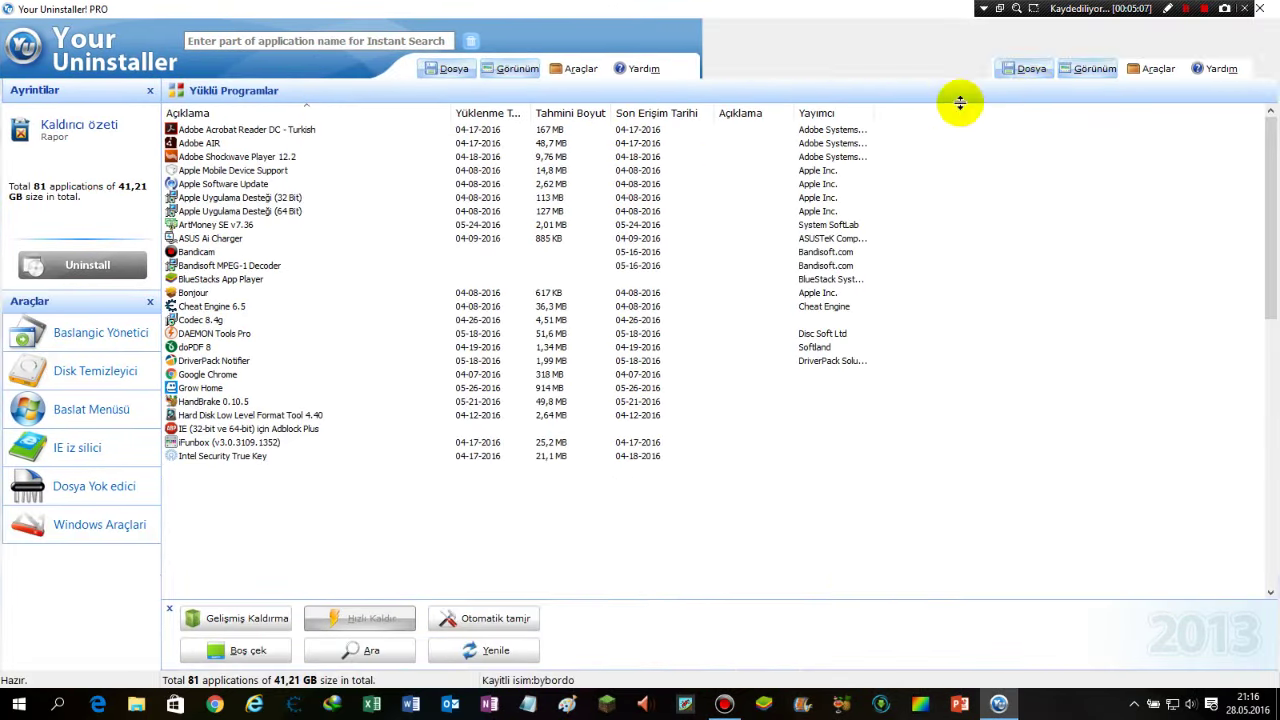
Open the Kurtarma Merkezi to view the available backups, and close it
{"action": "left_click", "coordinate": [1152, 68]}
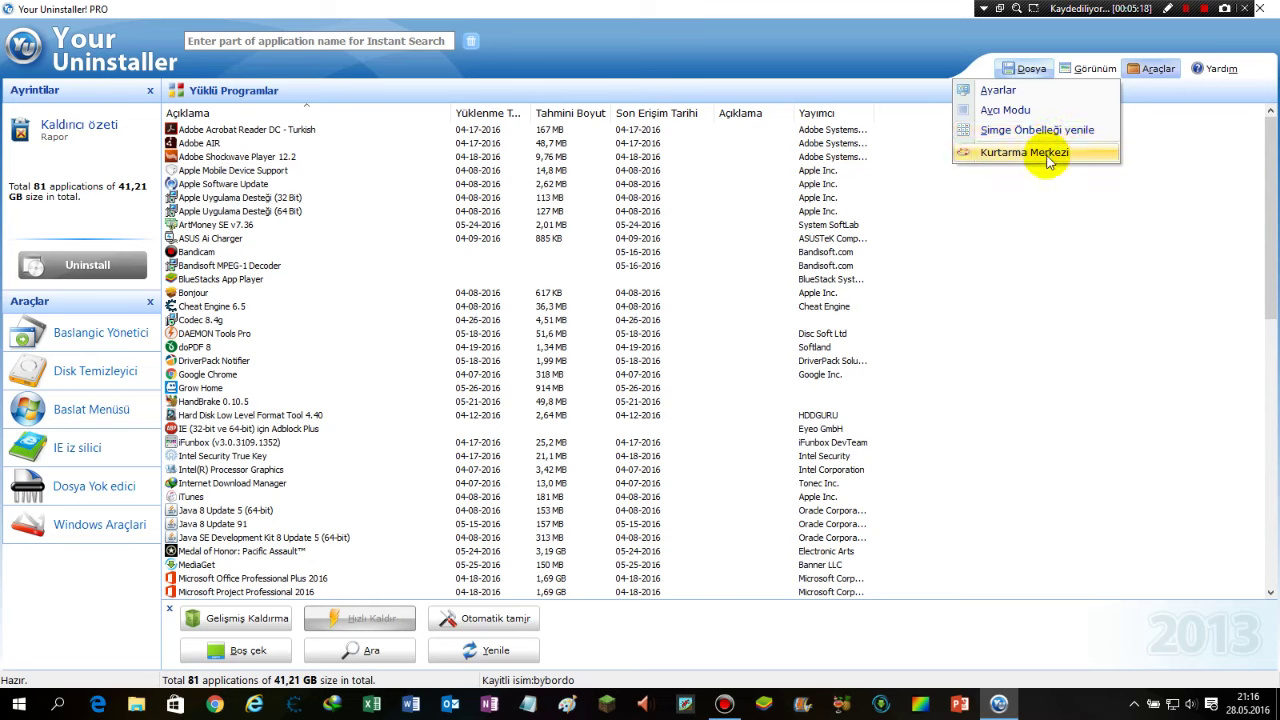
{"action": "left_click", "coordinate": [1048, 160]}
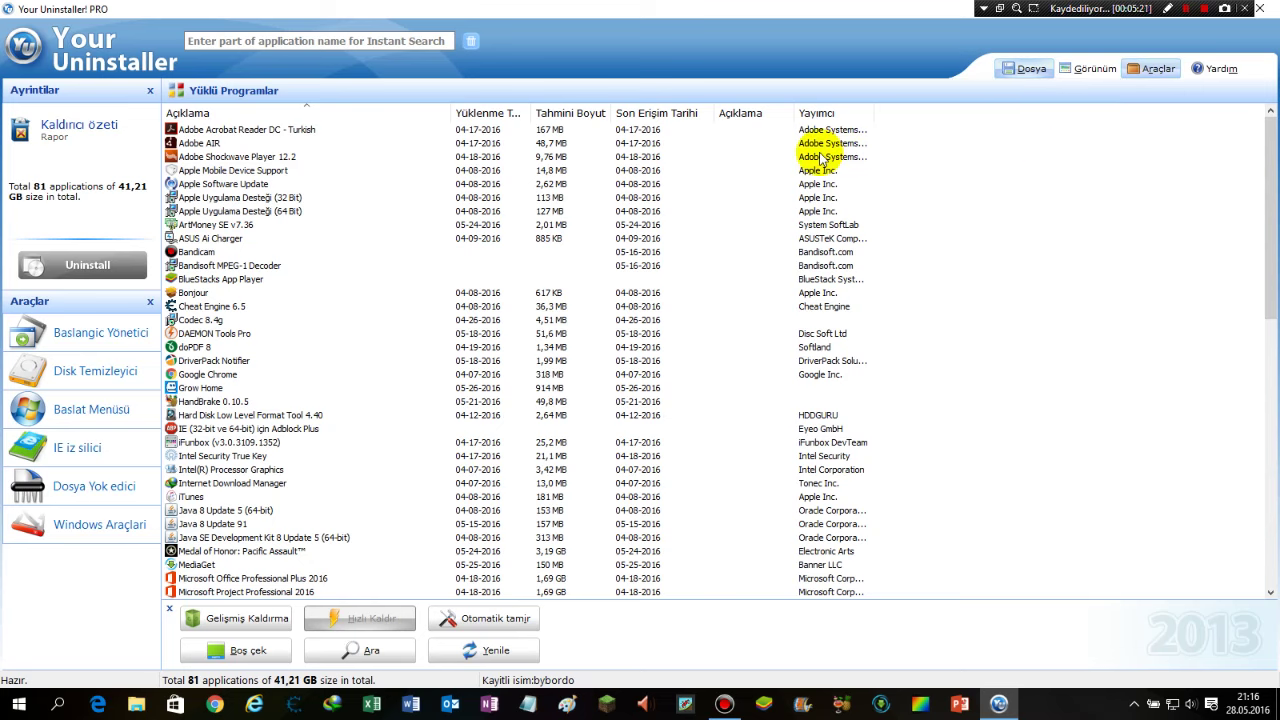
{"action": "left_click", "coordinate": [708, 10]}
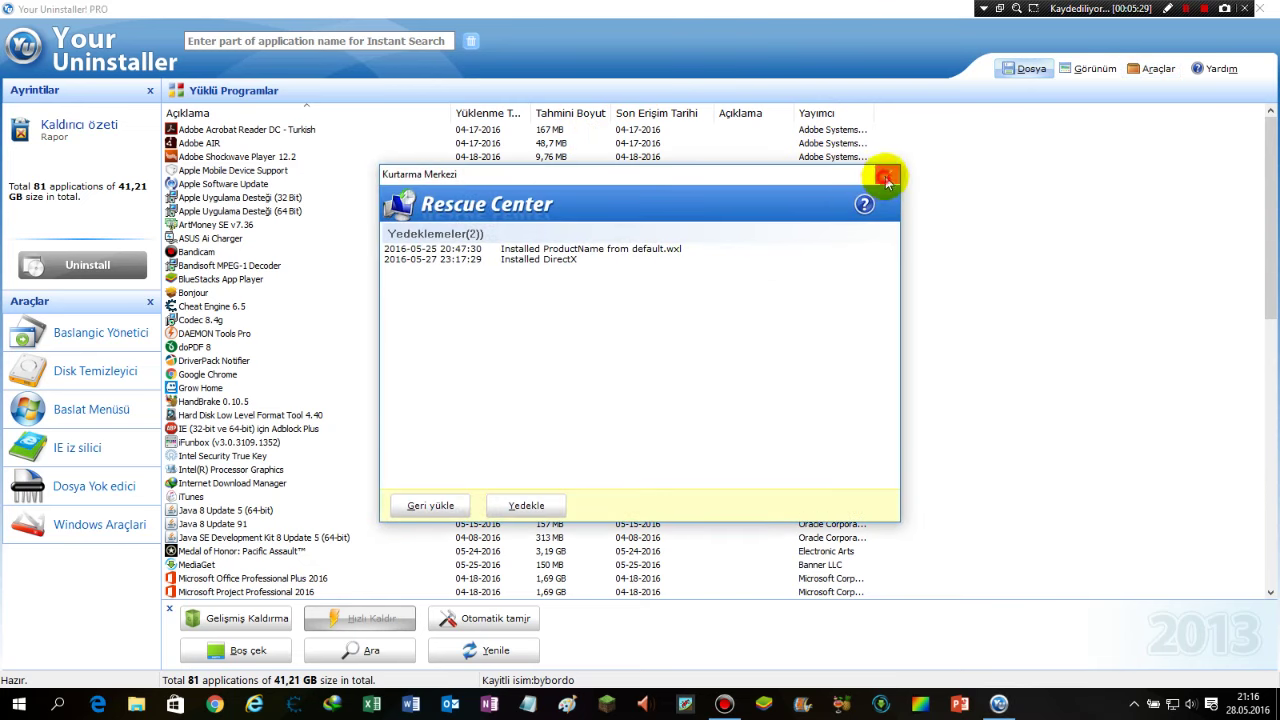
{"action": "left_click", "coordinate": [886, 174]}
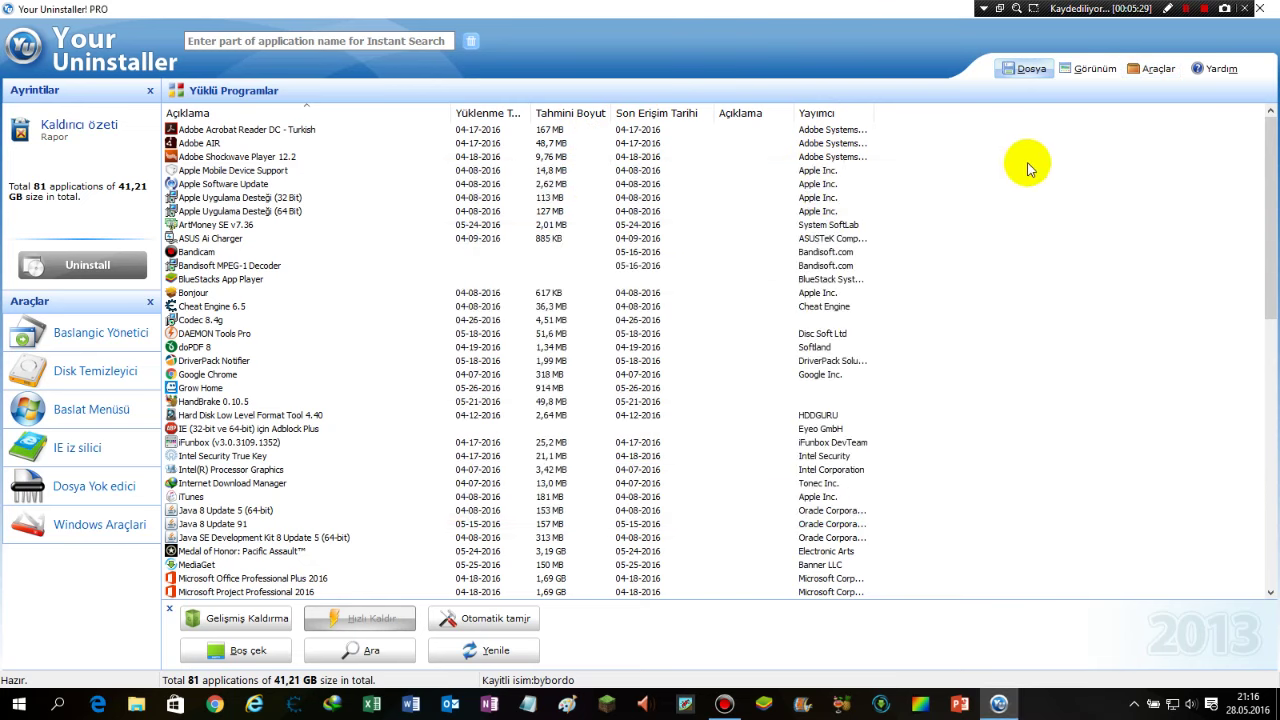
{"action": "left_click", "coordinate": [1152, 72]}
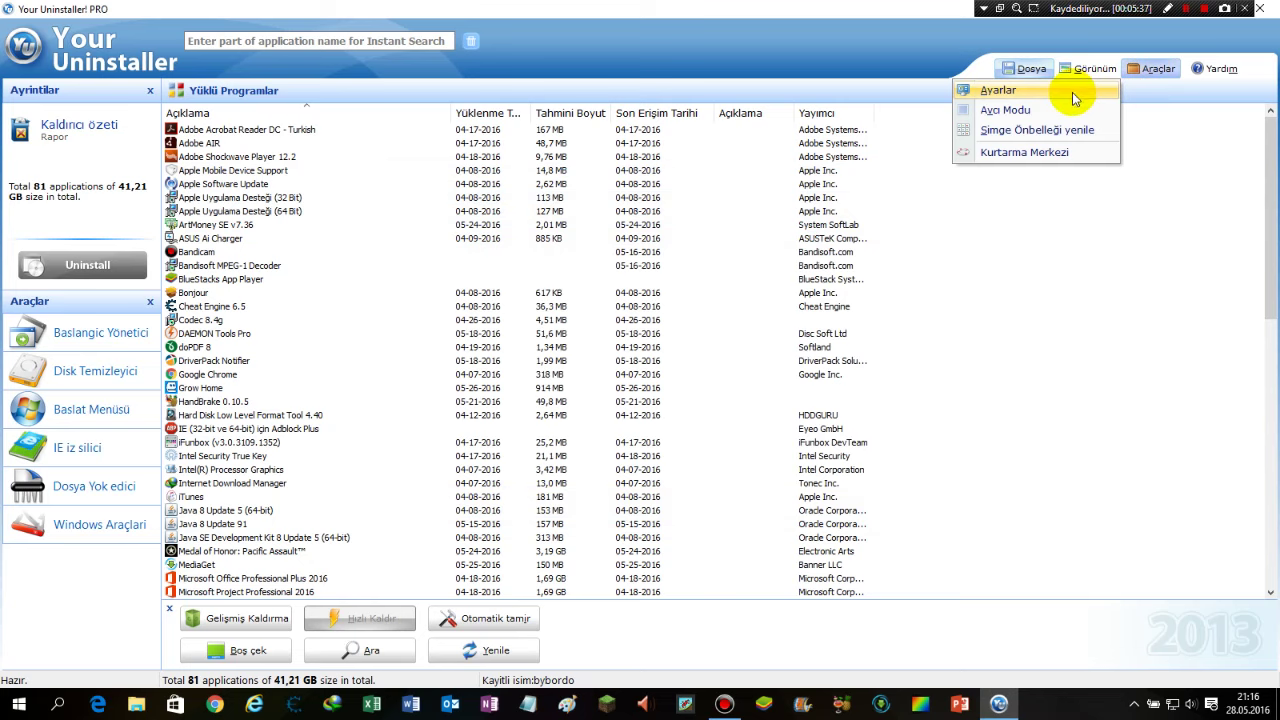
{"action": "left_click", "coordinate": [1203, 119]}
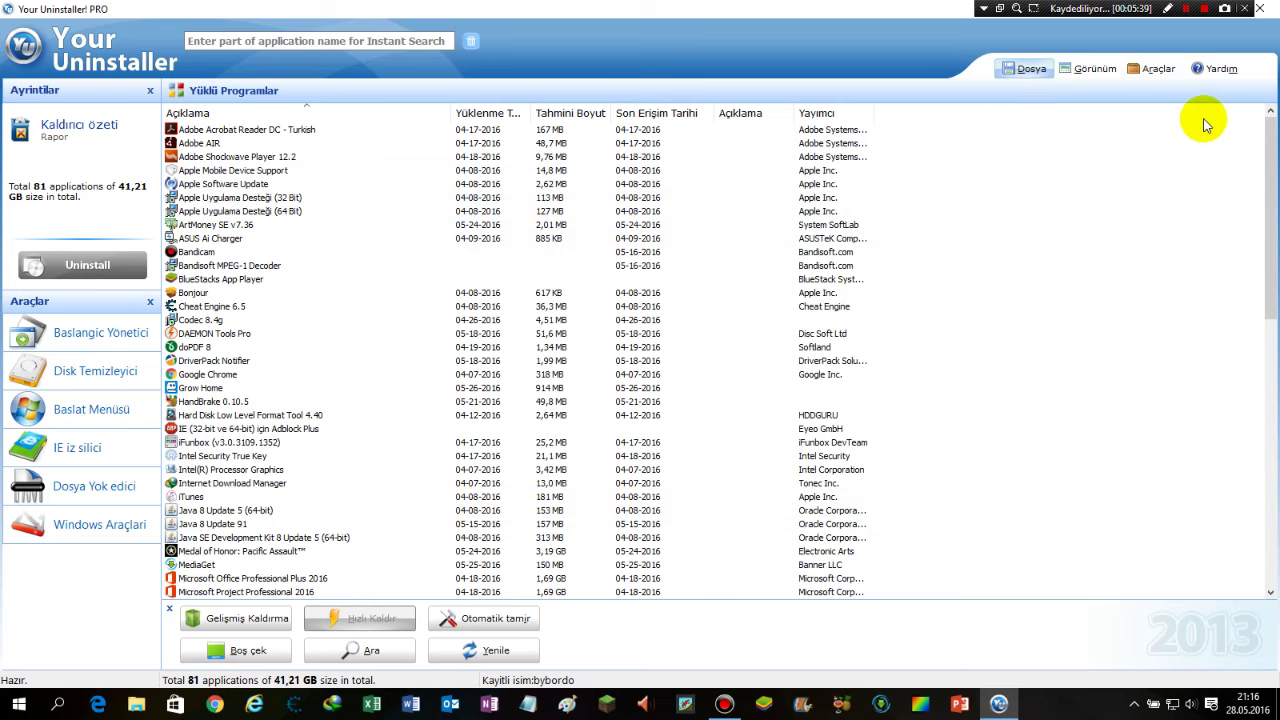
{"action": "left_click", "coordinate": [354, 41]}
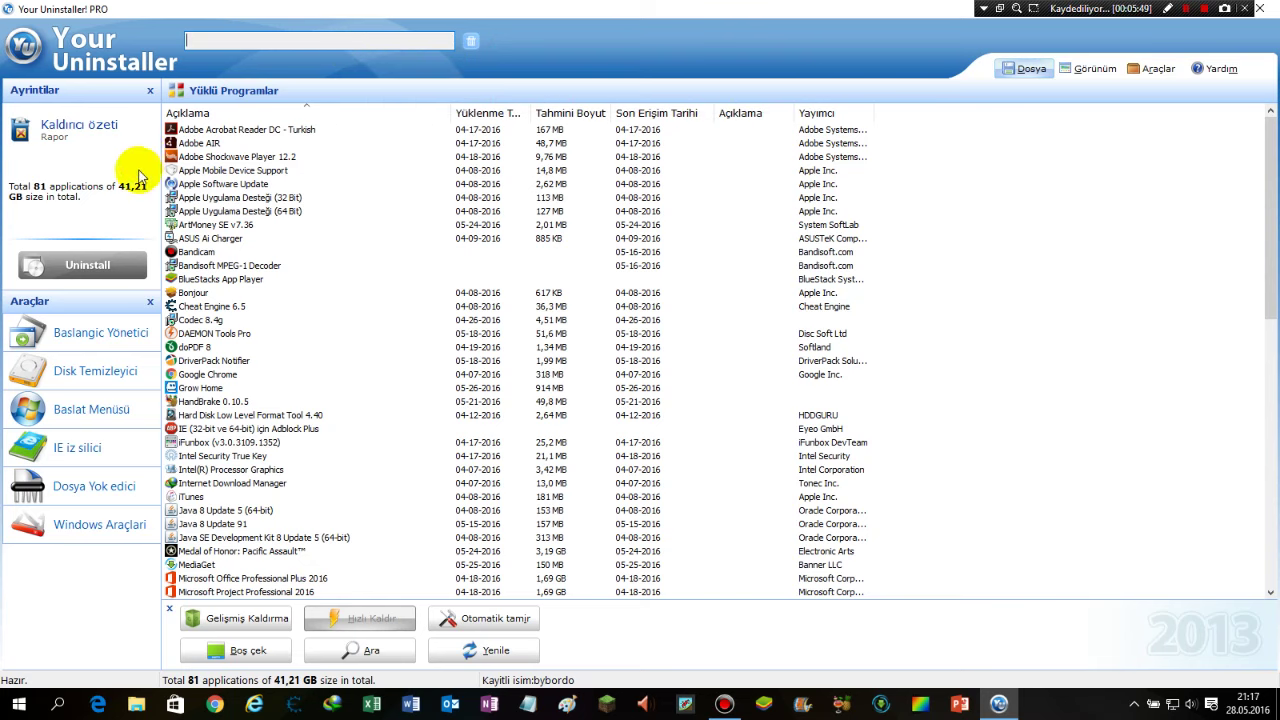
Select BlueStacks App Player, open the Arama Hizmeti program search to view its options, and cancel it
{"action": "left_click", "coordinate": [255, 278]}
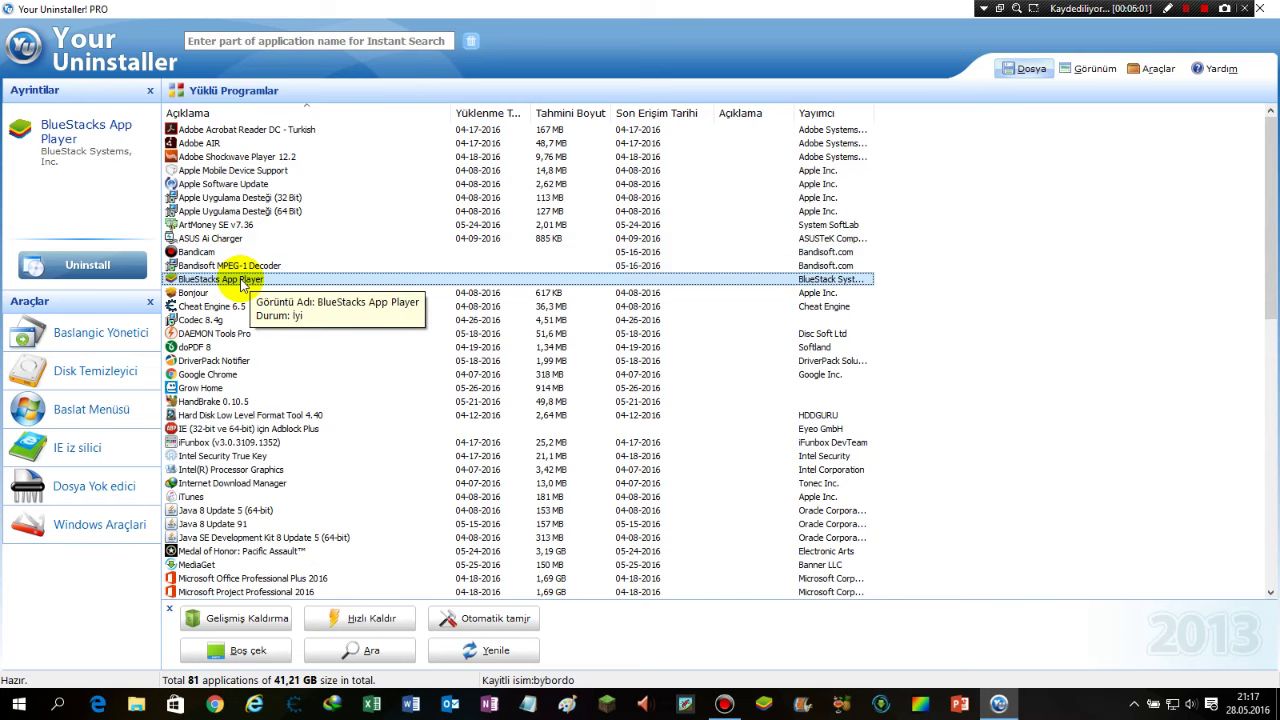
{"action": "right_click", "coordinate": [238, 283]}
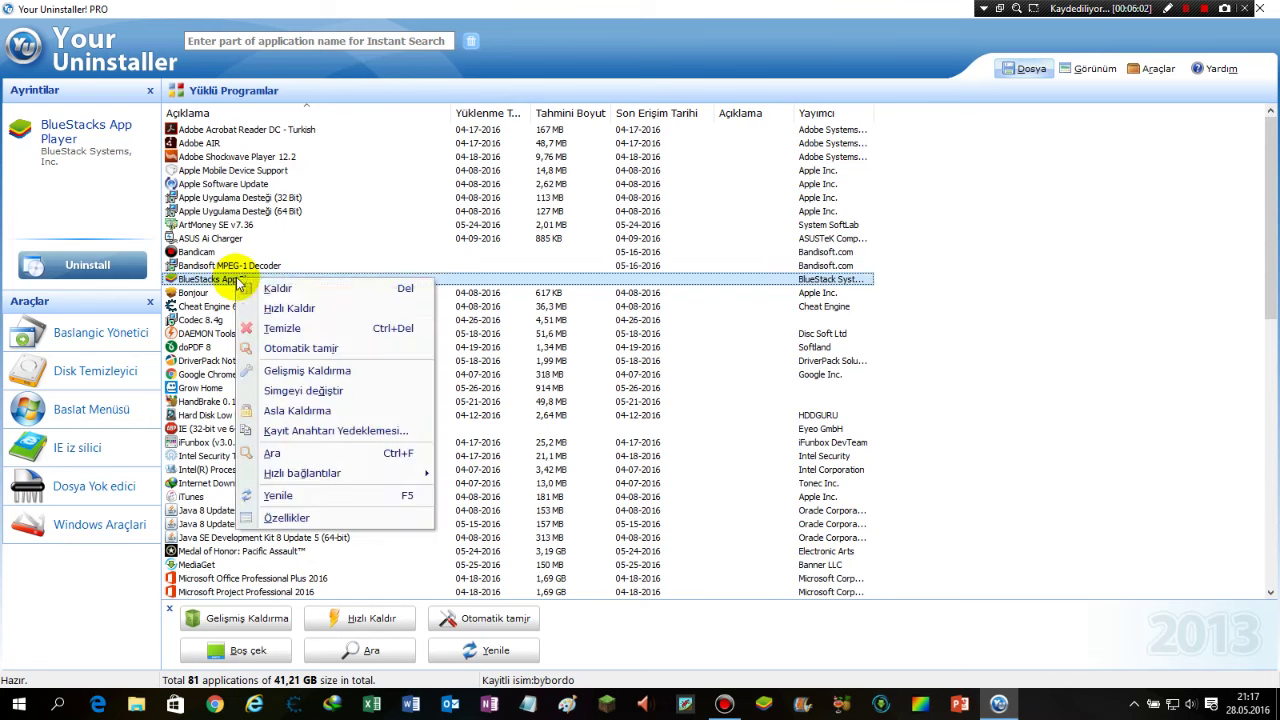
{"action": "left_click", "coordinate": [220, 279]}
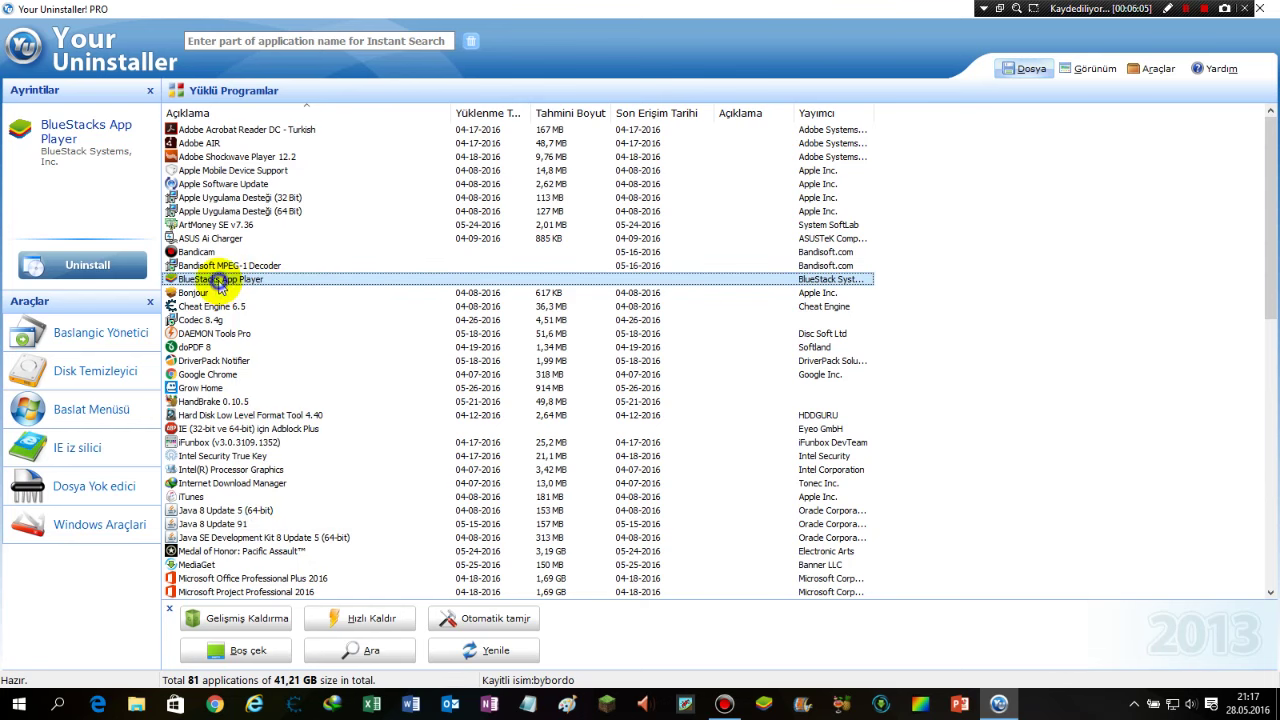
{"action": "right_click", "coordinate": [221, 283]}
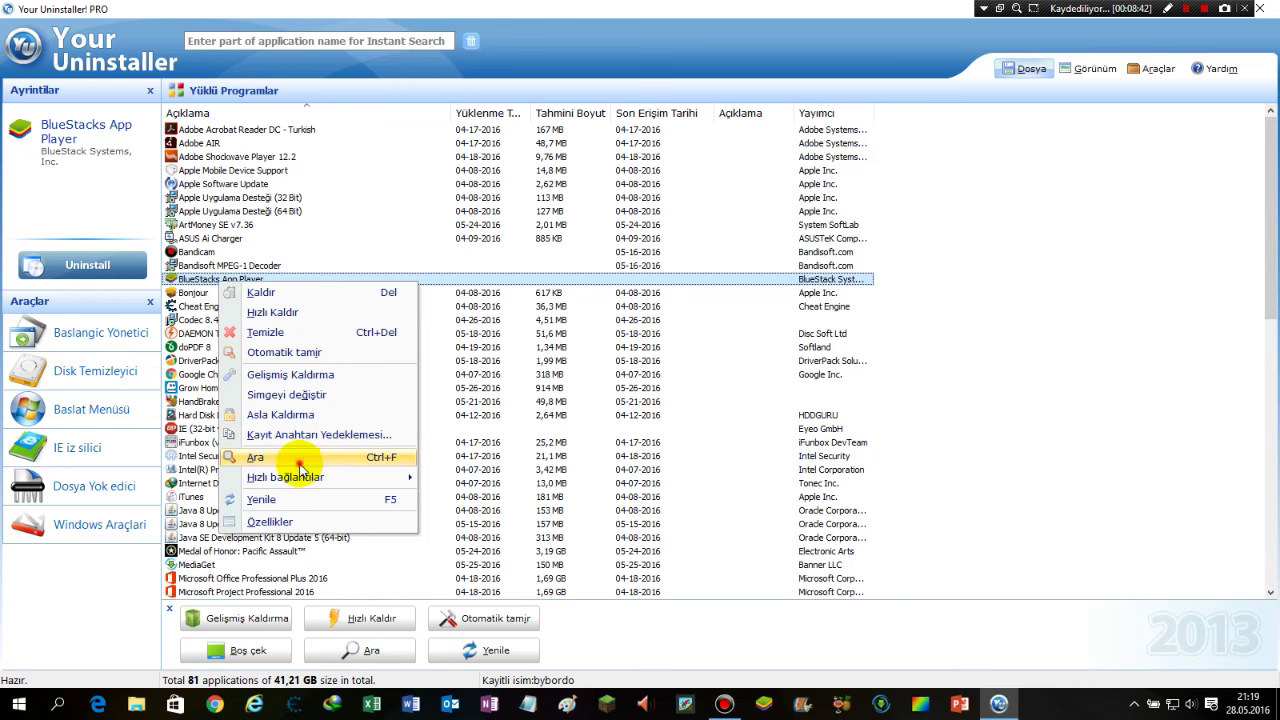
{"action": "left_click", "coordinate": [300, 458]}
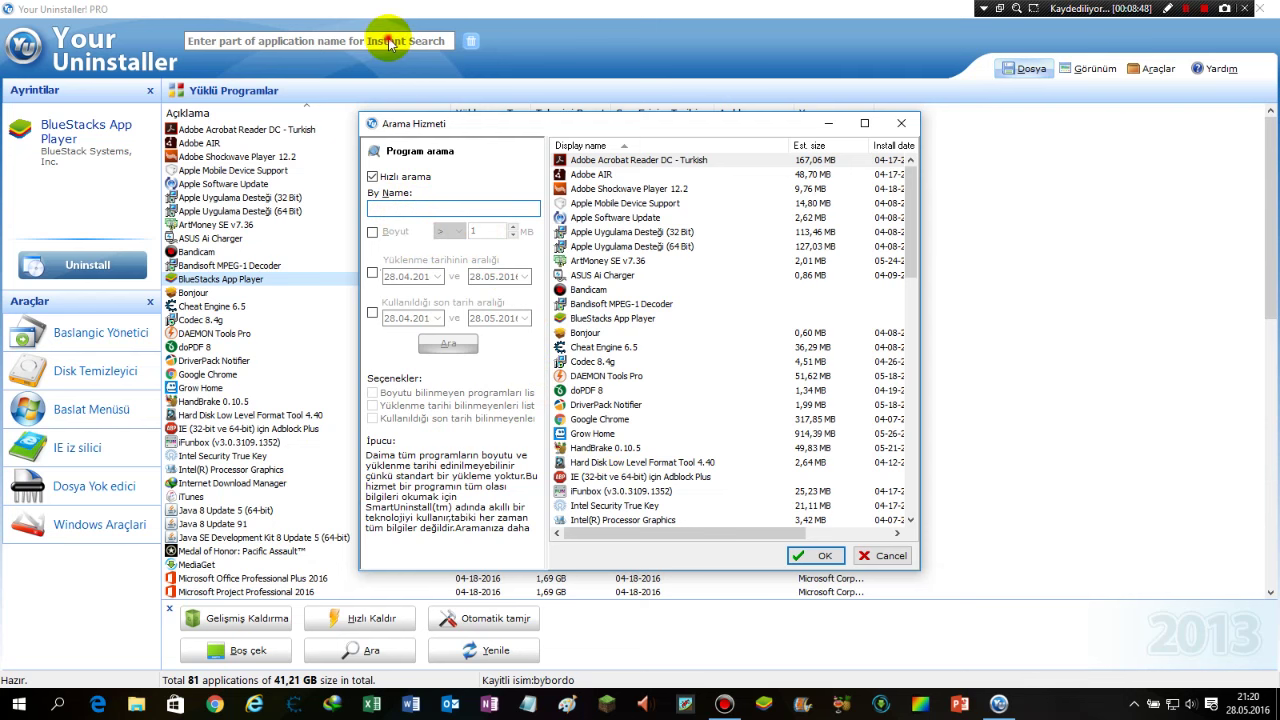
{"action": "left_click", "coordinate": [886, 555]}
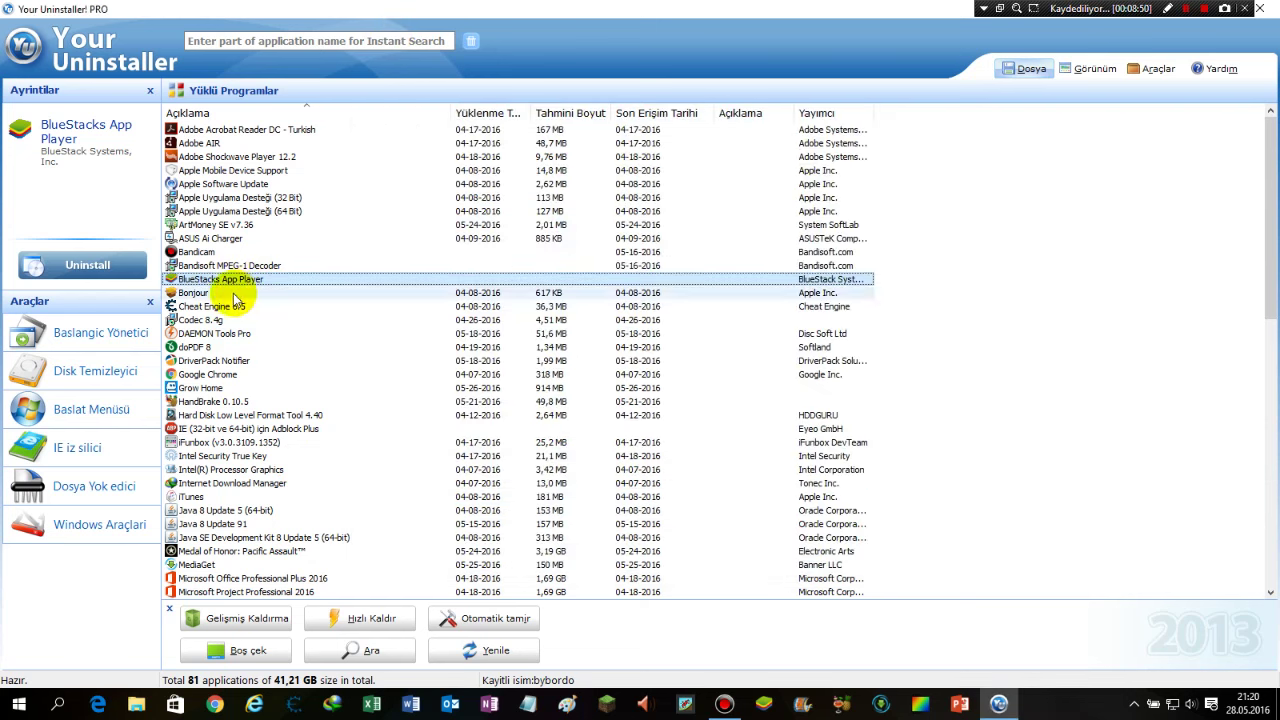
{"action": "right_click", "coordinate": [221, 280]}
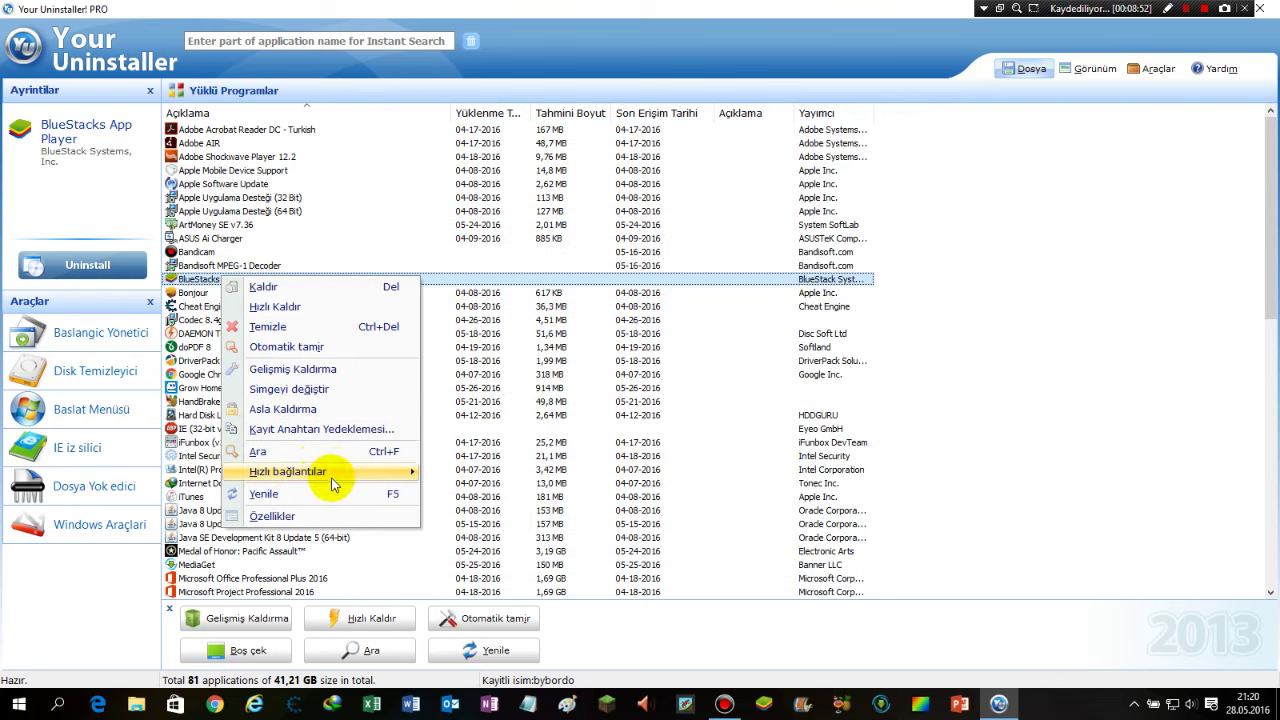
{"action": "mouse_move", "coordinate": [325, 474]}
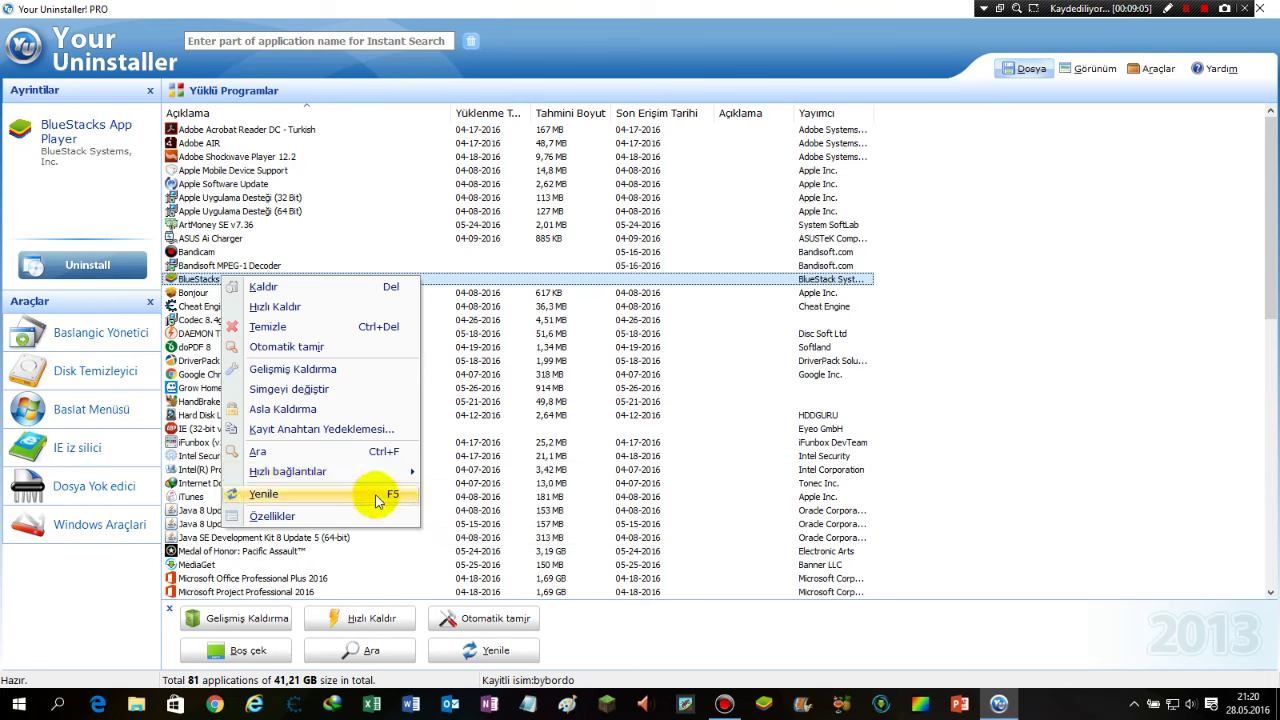
{"action": "left_click", "coordinate": [1086, 68]}
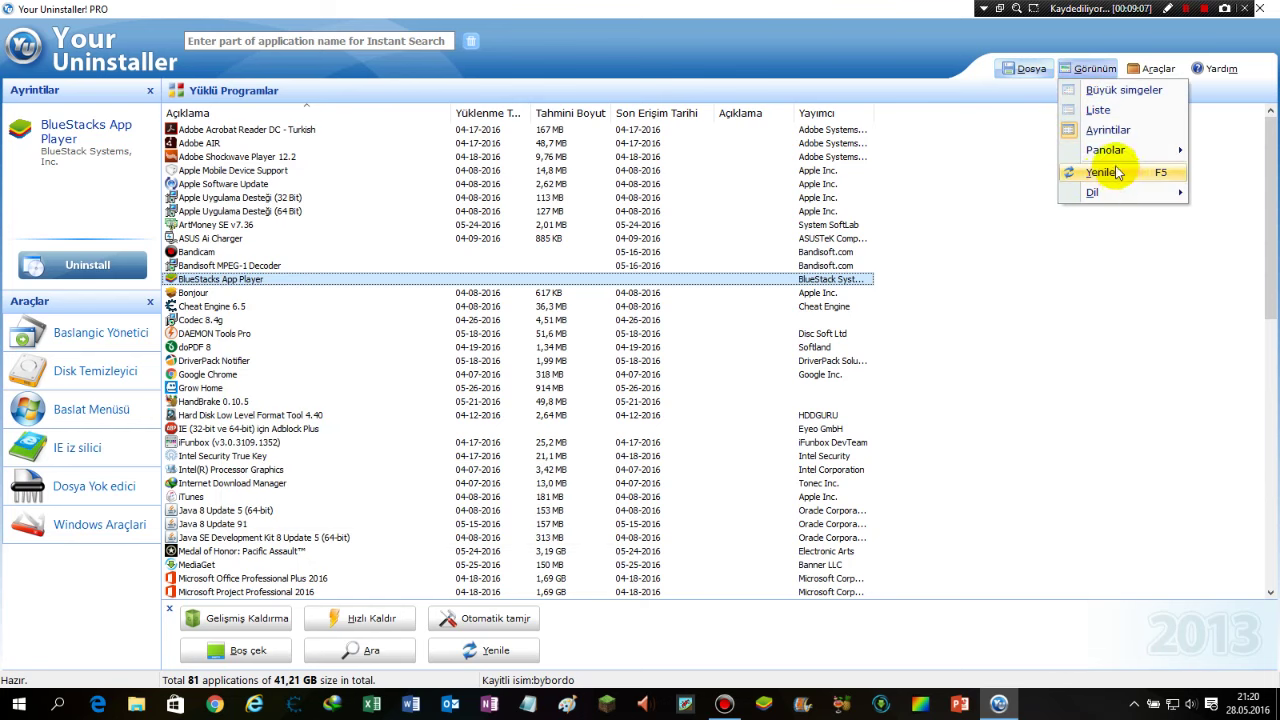
{"action": "right_click", "coordinate": [250, 281]}
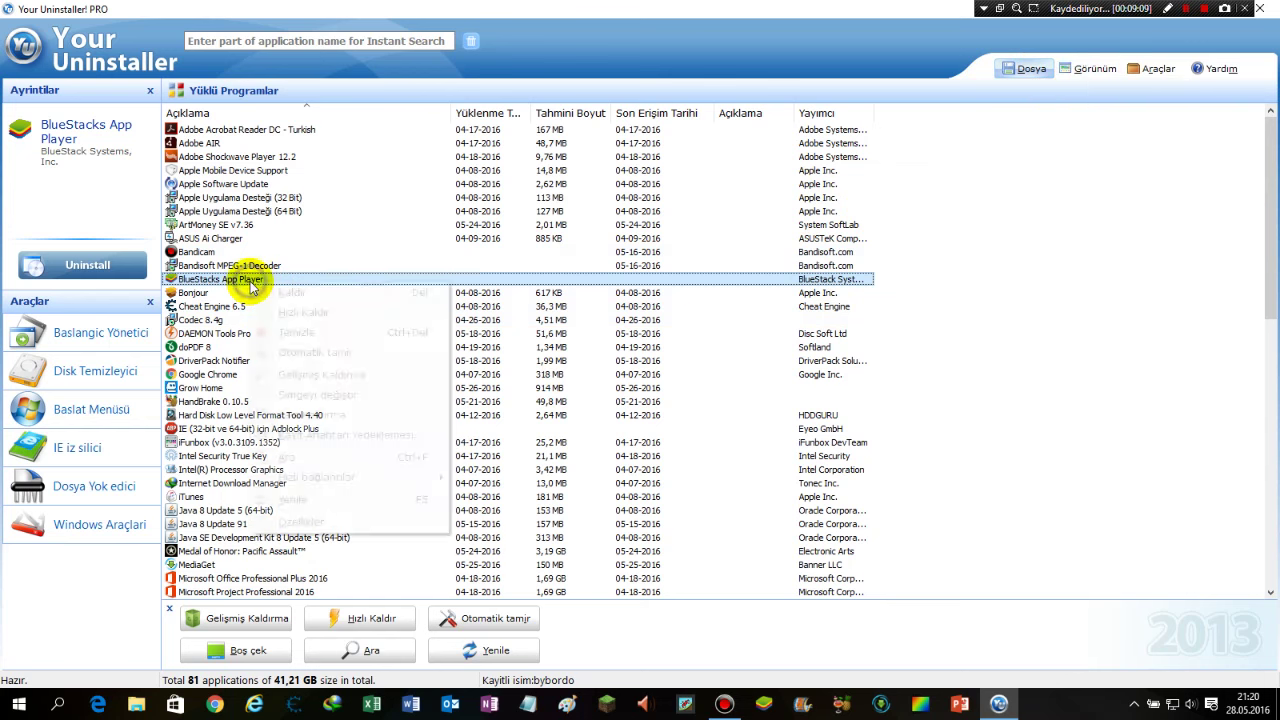
{"action": "right_click", "coordinate": [1022, 220]}
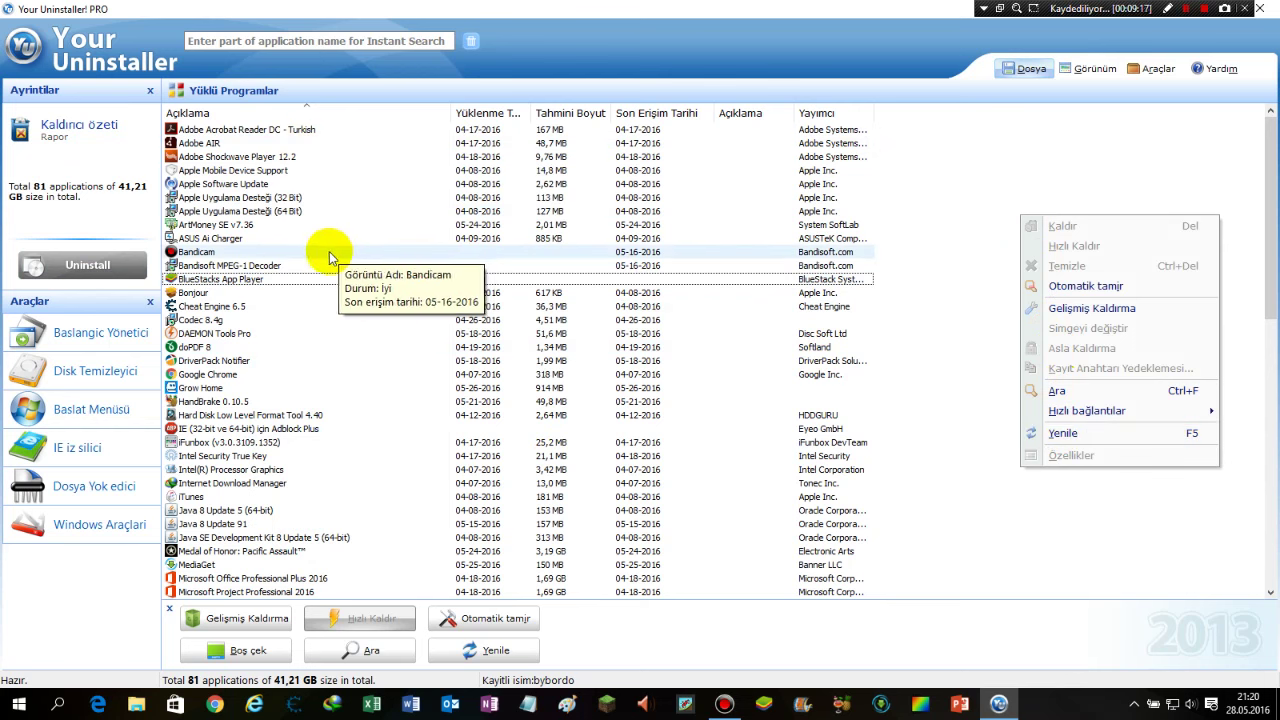
View the program information of BlueStacks App Player, and close it
{"action": "right_click", "coordinate": [223, 279]}
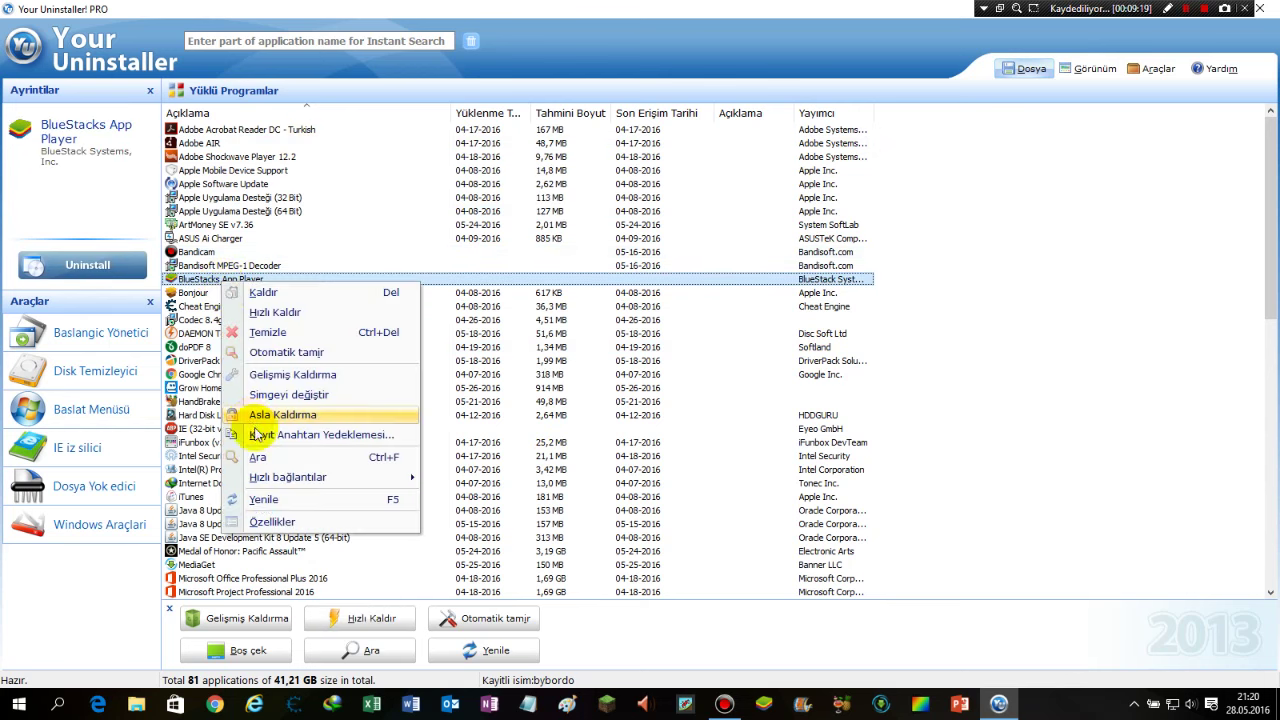
{"action": "left_click", "coordinate": [282, 522]}
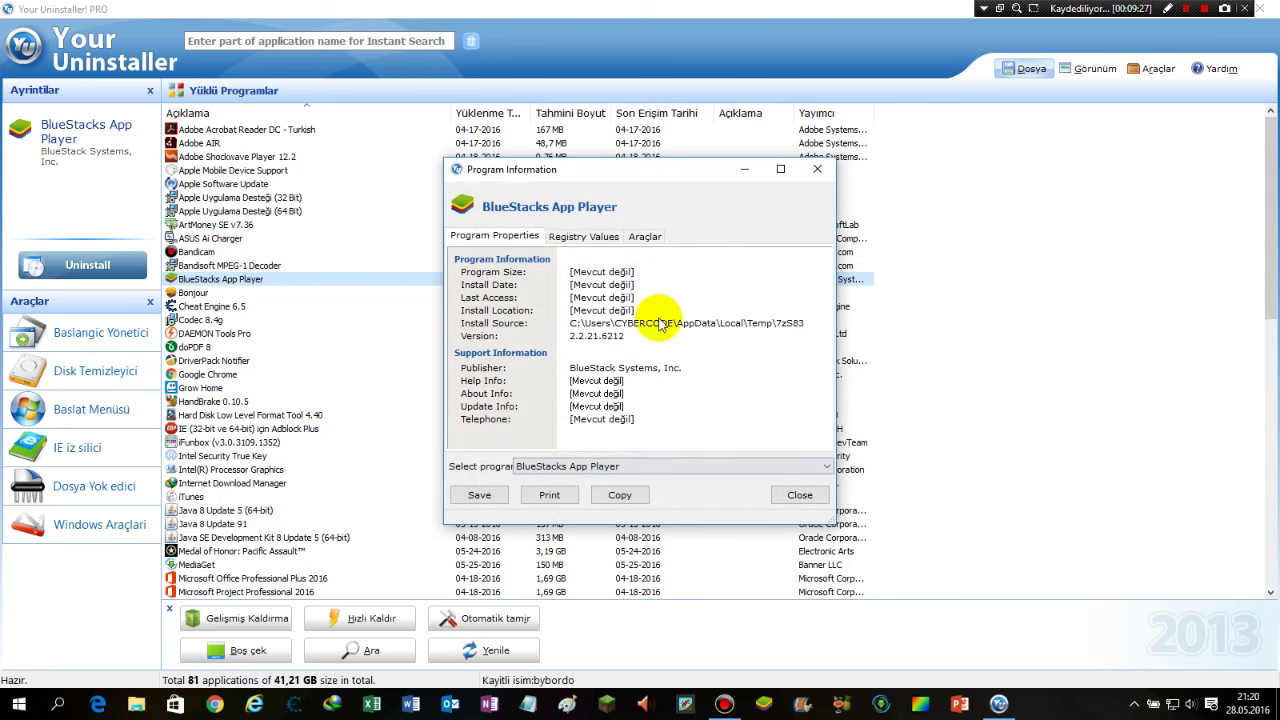
{"action": "left_click", "coordinate": [788, 497]}
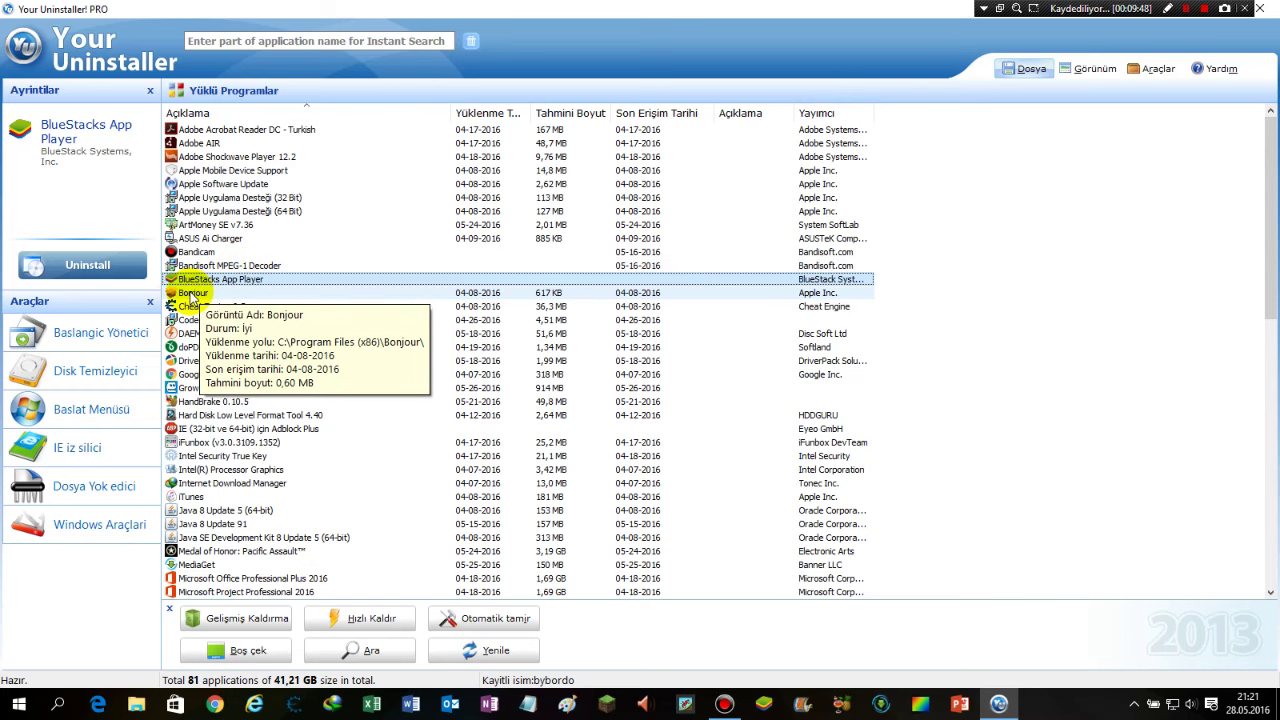
View the program information of Bonjour, and close it
{"action": "left_click", "coordinate": [190, 295]}
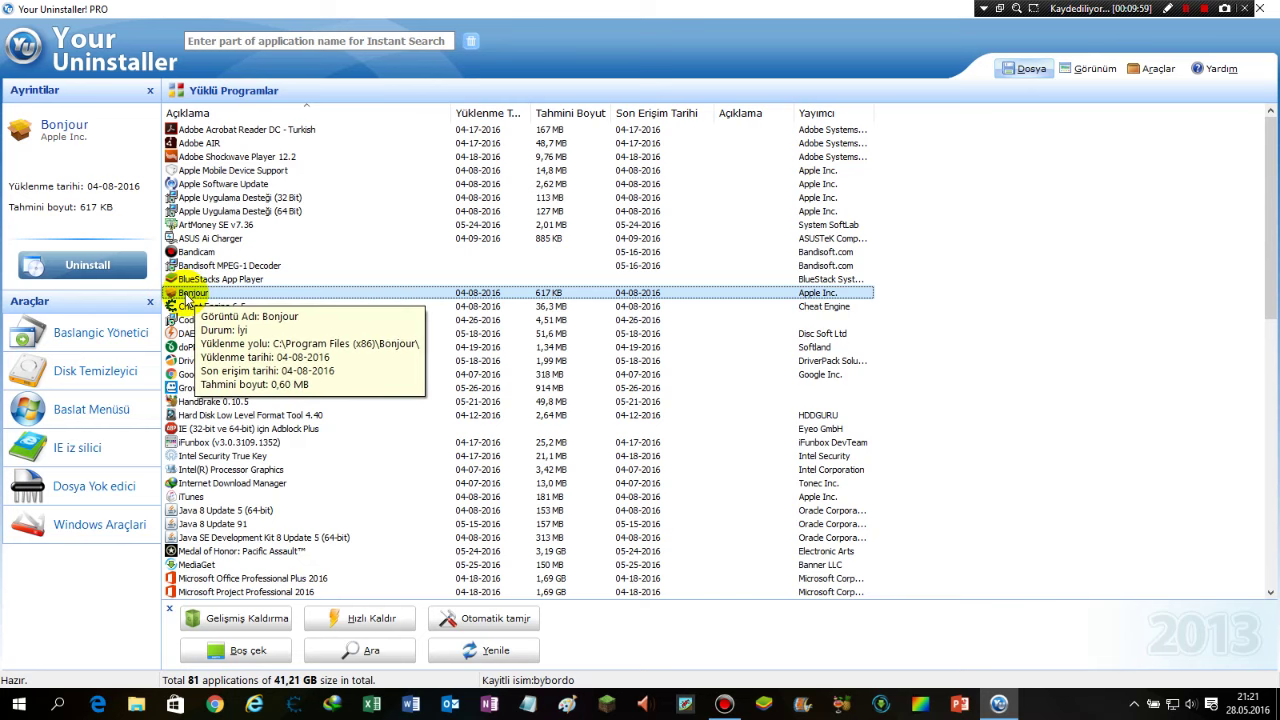
{"action": "right_click", "coordinate": [186, 298]}
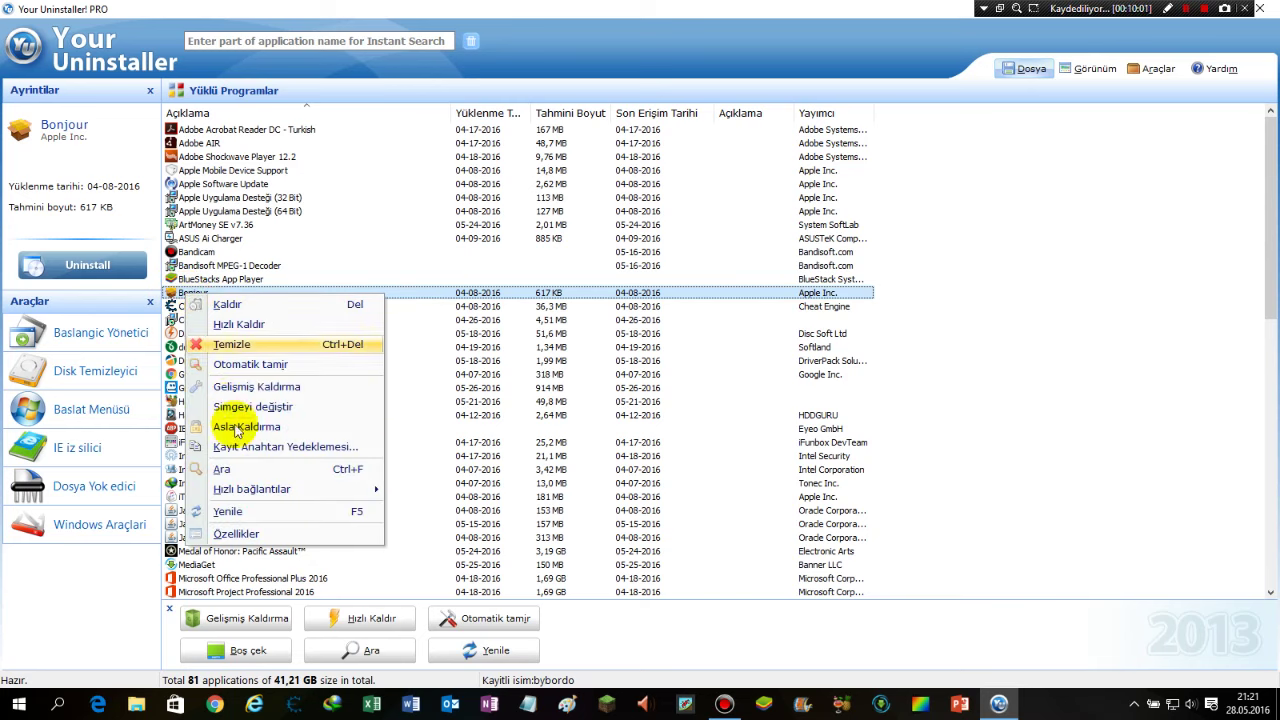
{"action": "left_click", "coordinate": [258, 531]}
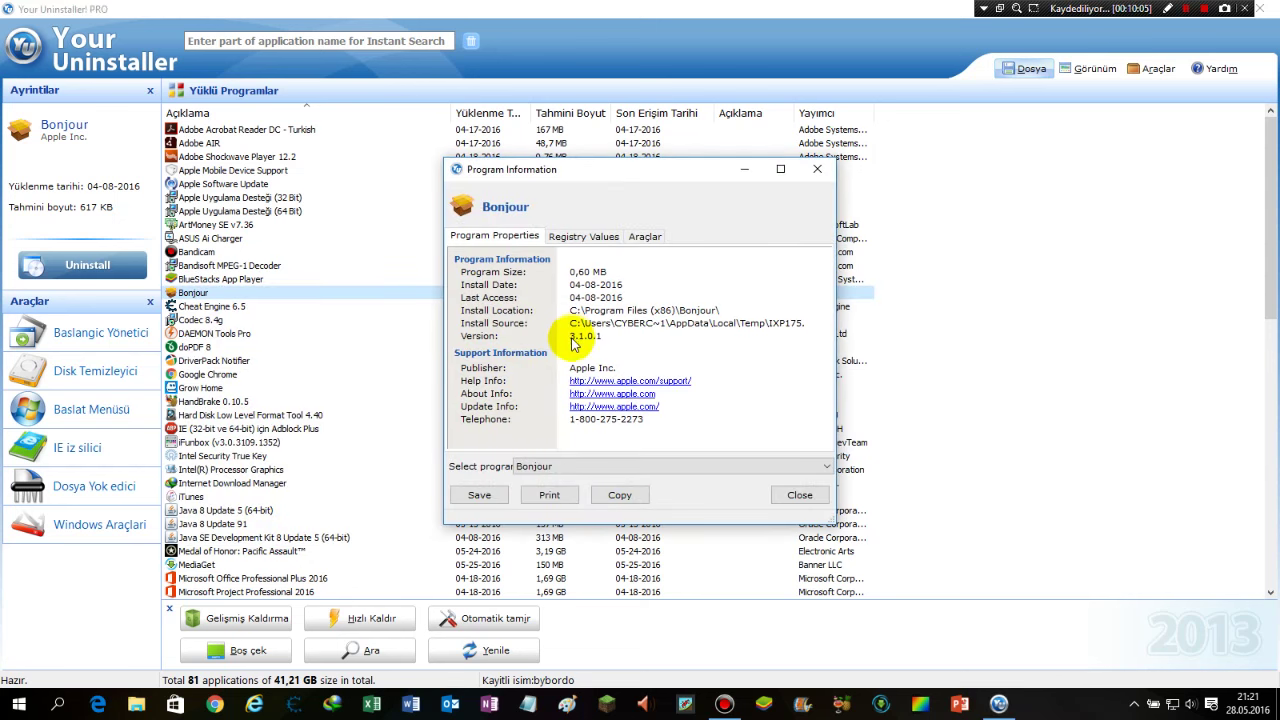
{"action": "left_click", "coordinate": [816, 169]}
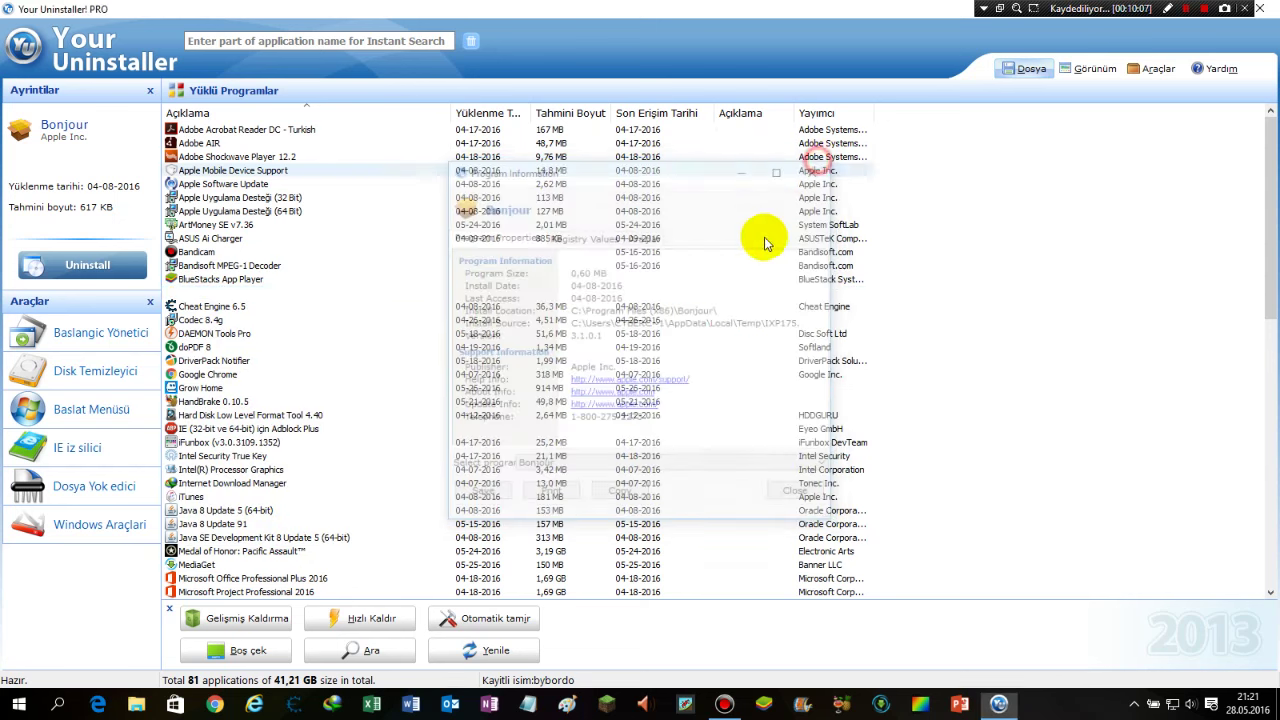
View the program information of Medal of Honor: Pacific Assault, and close it
{"action": "scroll", "coordinate": [355, 375], "scroll_direction": "down", "scroll_amount": 2}
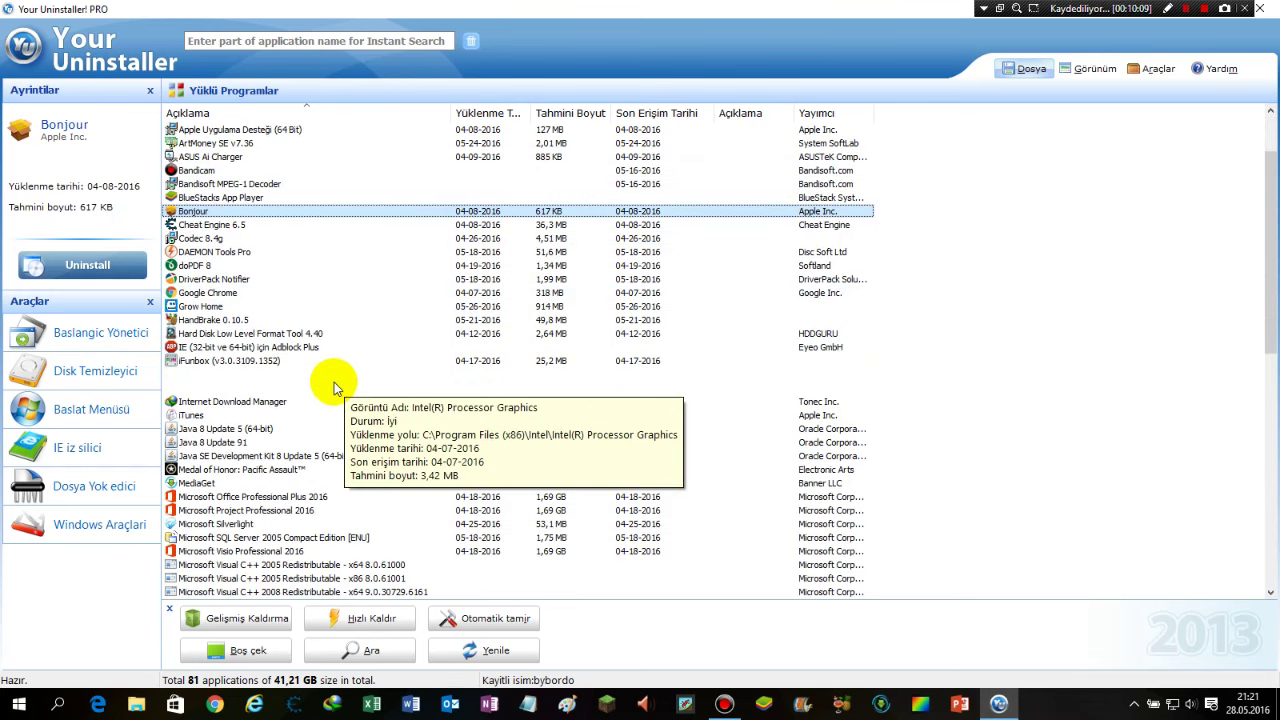
{"action": "right_click", "coordinate": [260, 470]}
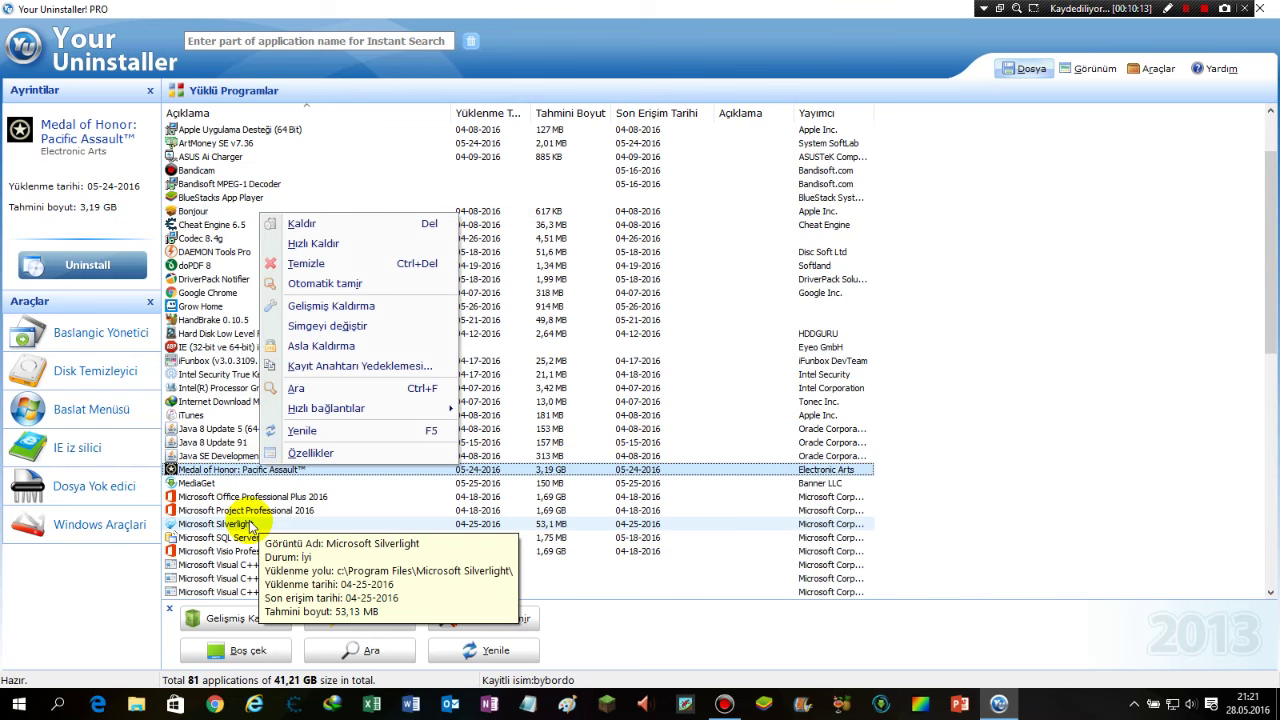
{"action": "left_click", "coordinate": [292, 455]}
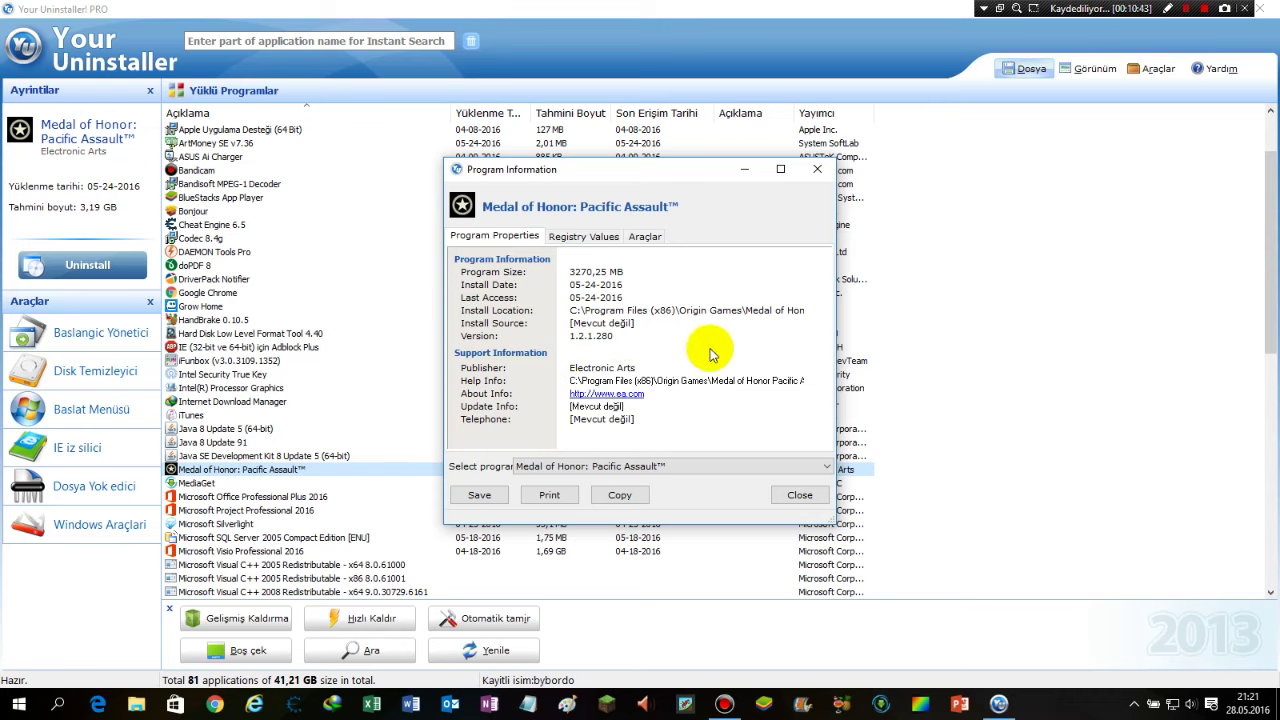
{"action": "left_click", "coordinate": [817, 169]}
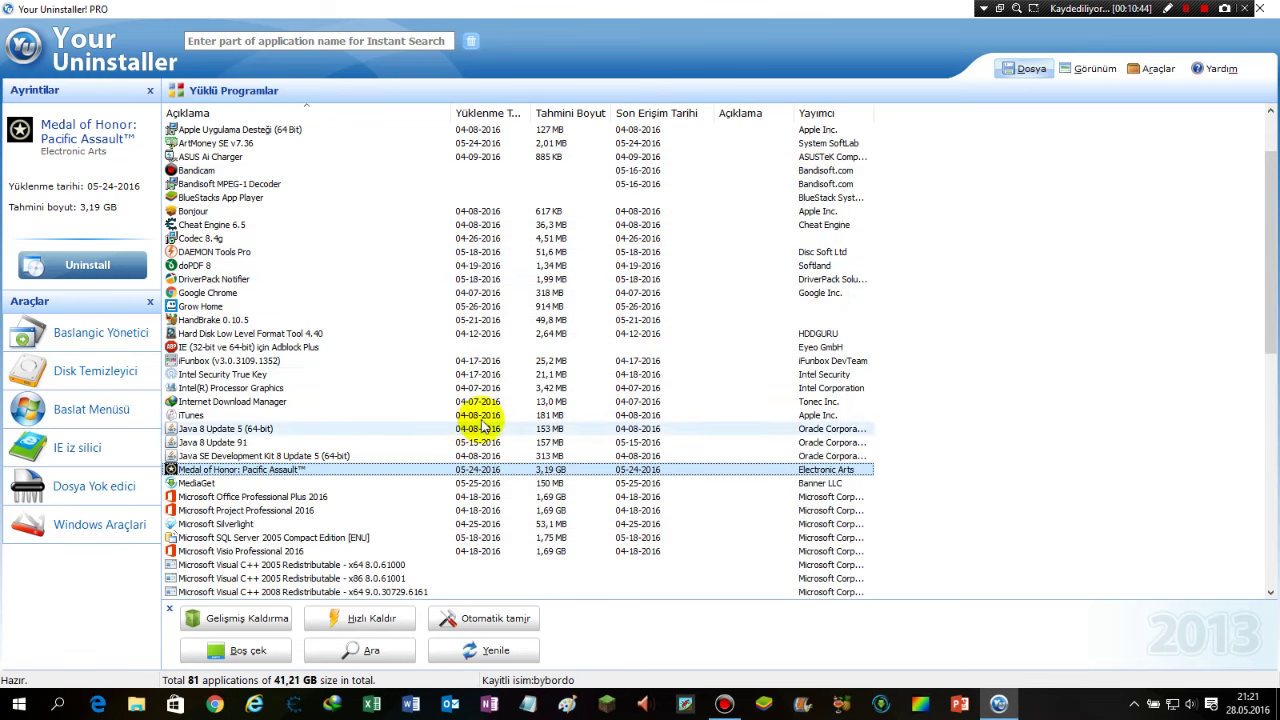
{"action": "scroll", "coordinate": [460, 423], "scroll_direction": "down", "scroll_amount": 8}
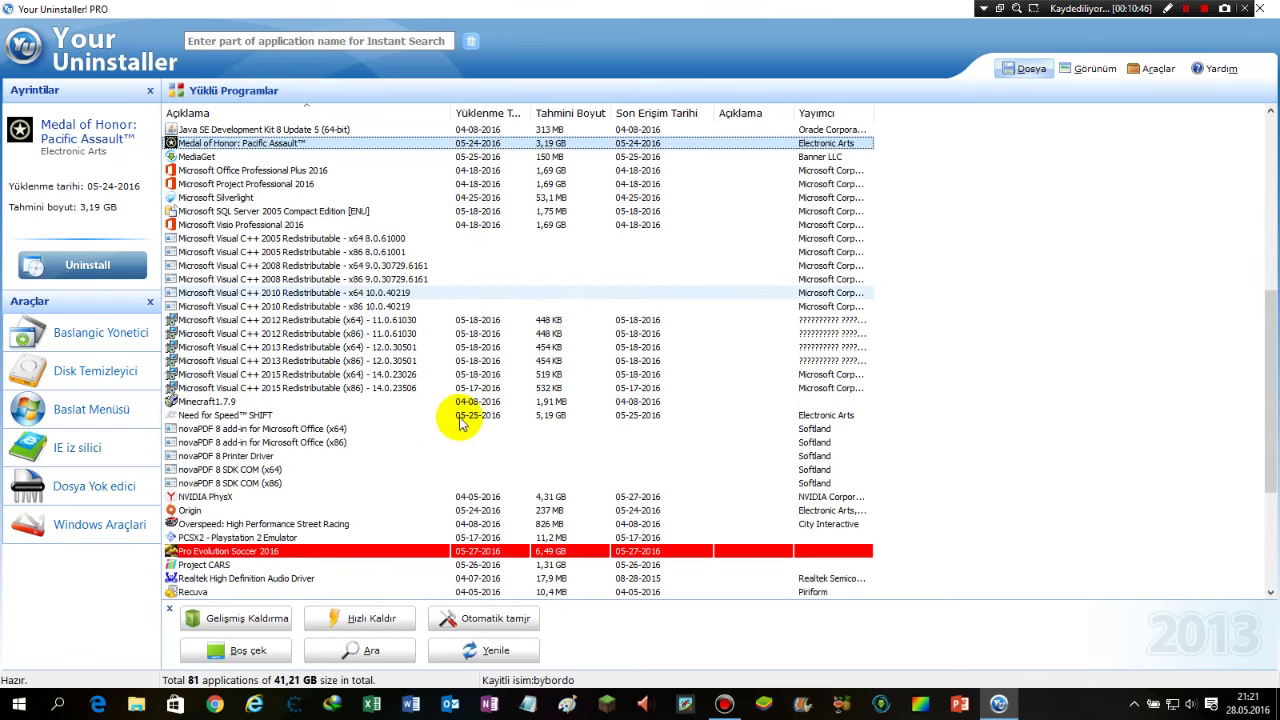
{"action": "right_click", "coordinate": [998, 280]}
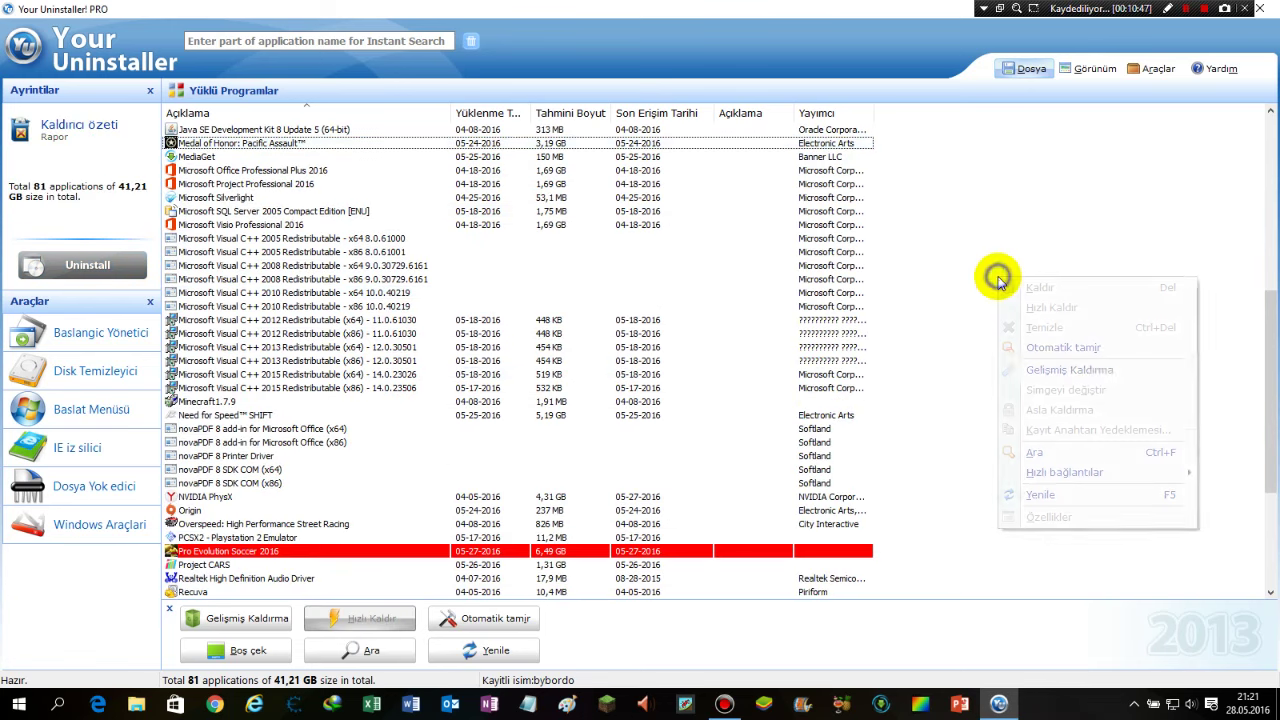
{"action": "left_click", "coordinate": [934, 338]}
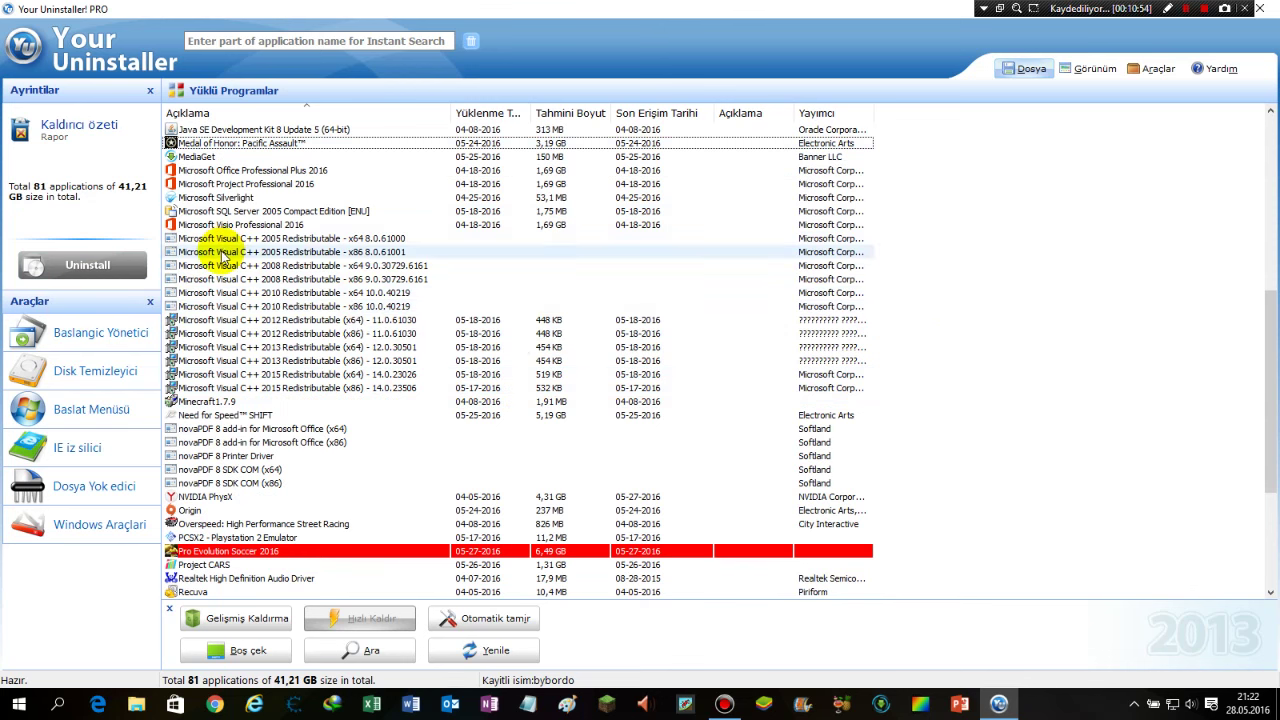
Open the Başlangıç Yönetici and switch the µTorrent startup entry to Etkin
{"action": "left_click", "coordinate": [88, 340]}
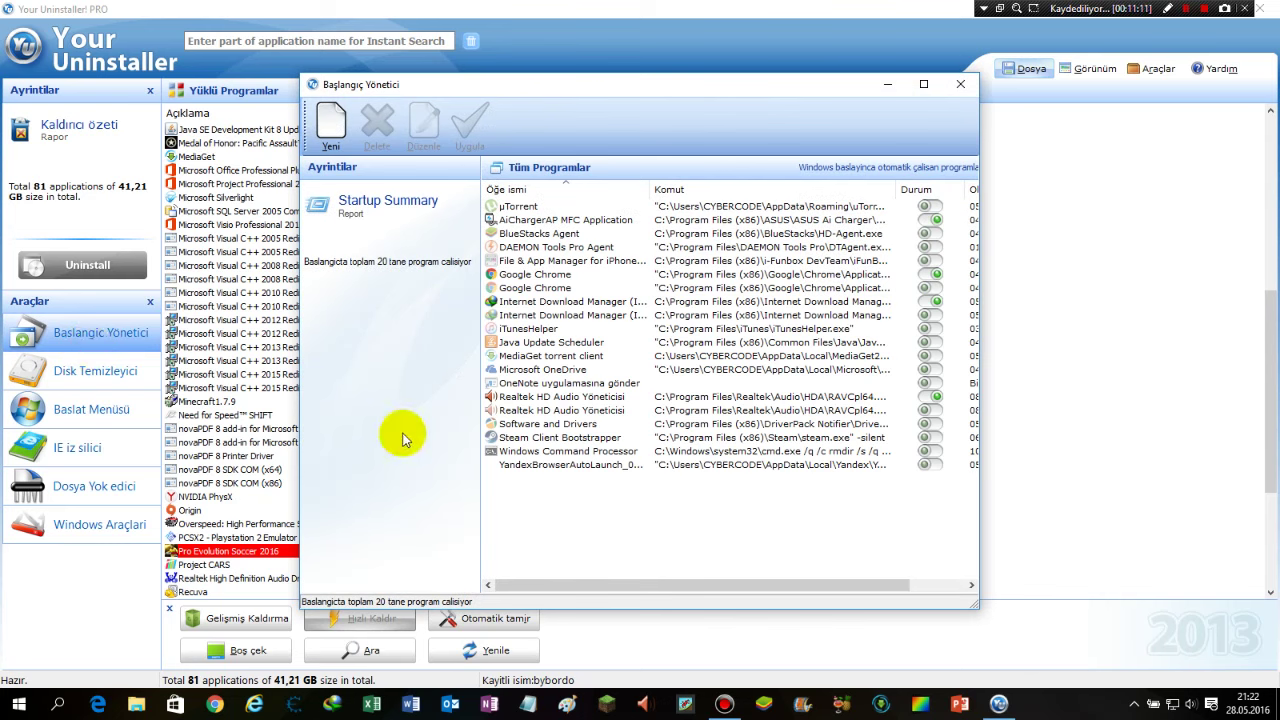
{"action": "left_click", "coordinate": [540, 466]}
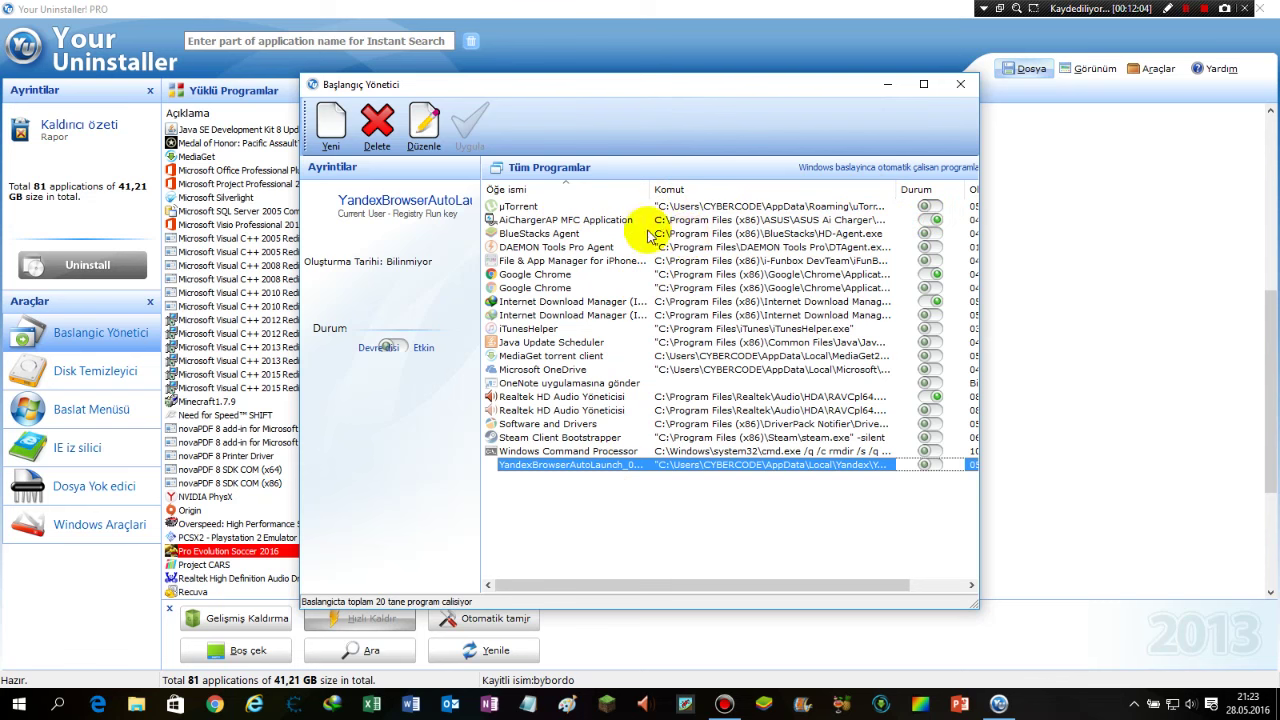
{"action": "left_click", "coordinate": [935, 210]}
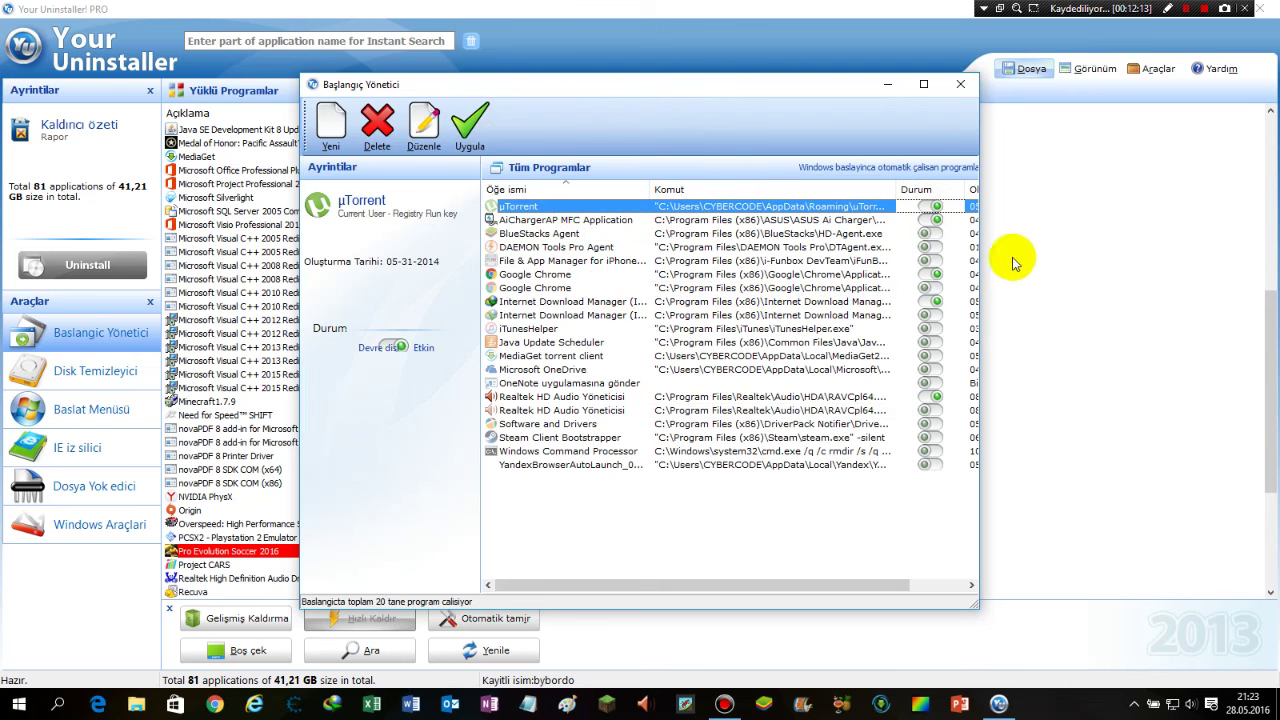
{"action": "left_click", "coordinate": [918, 226]}
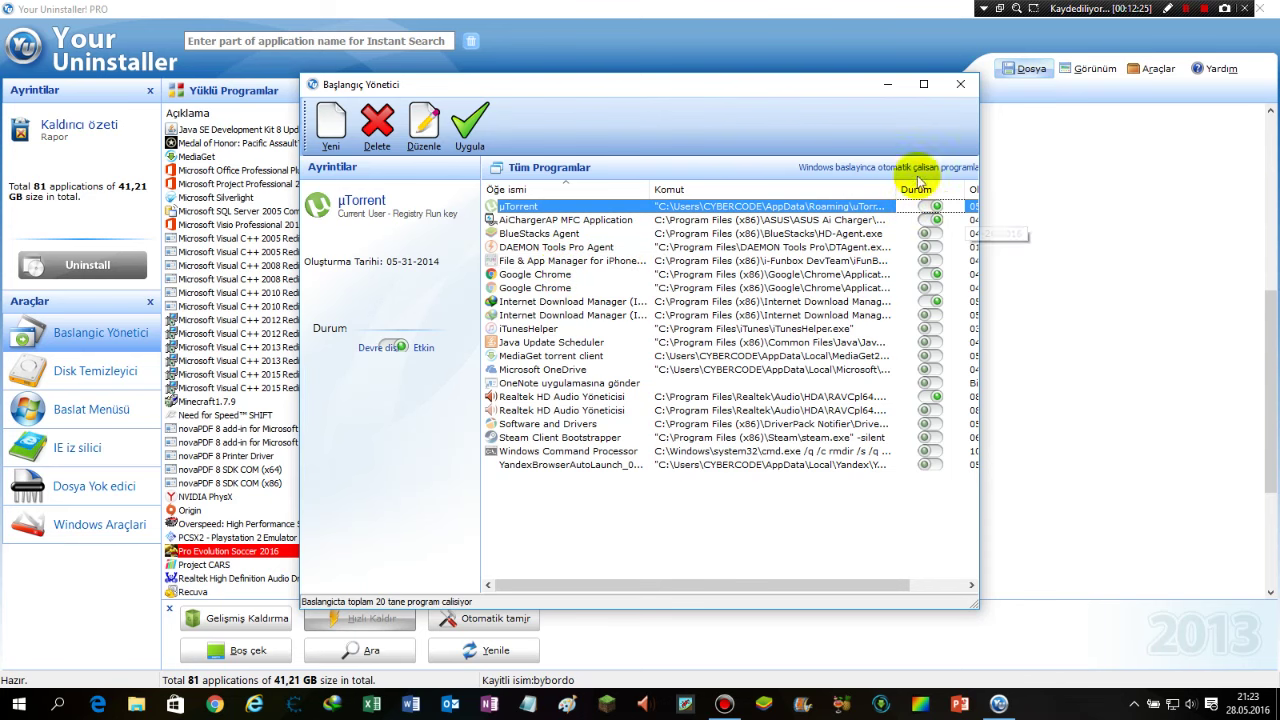
Move the startup manager window slightly aside, switch the µTorrent startup entry to Devre dışı, and apply the change
{"action": "left_click_drag", "start_coordinate": [751, 88], "coordinate": [662, 75]}
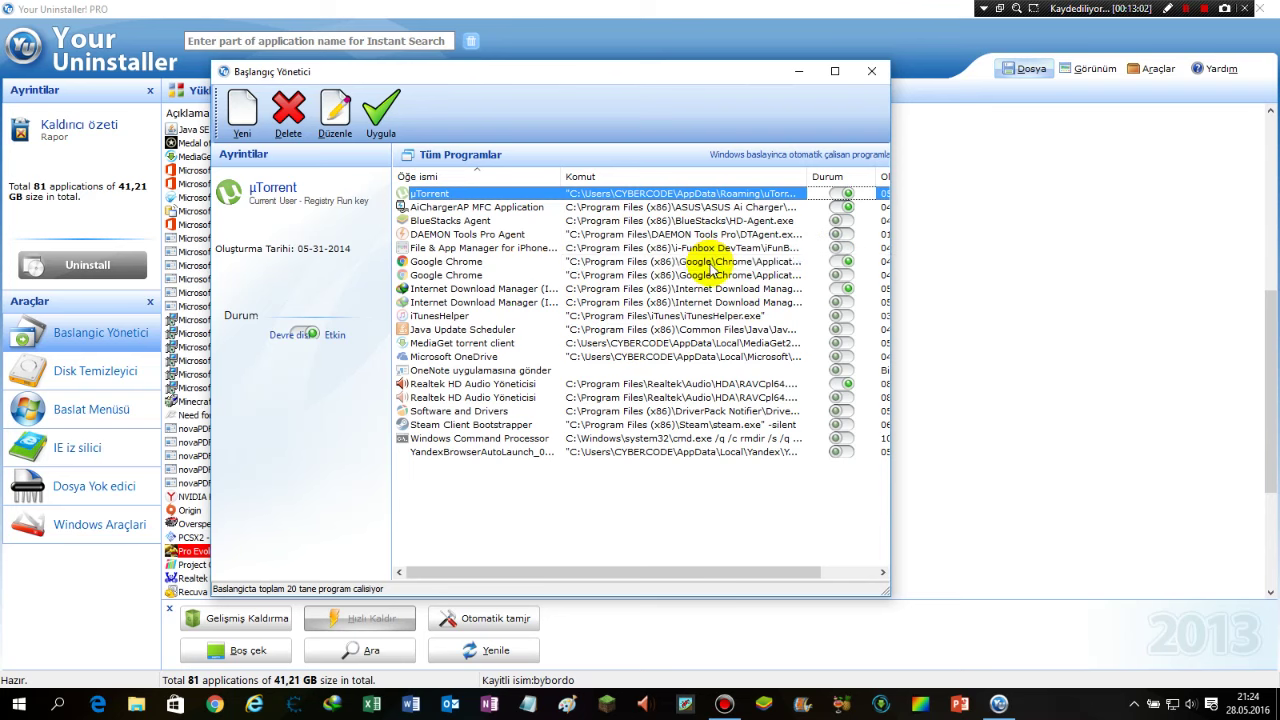
{"action": "left_click", "coordinate": [841, 193]}
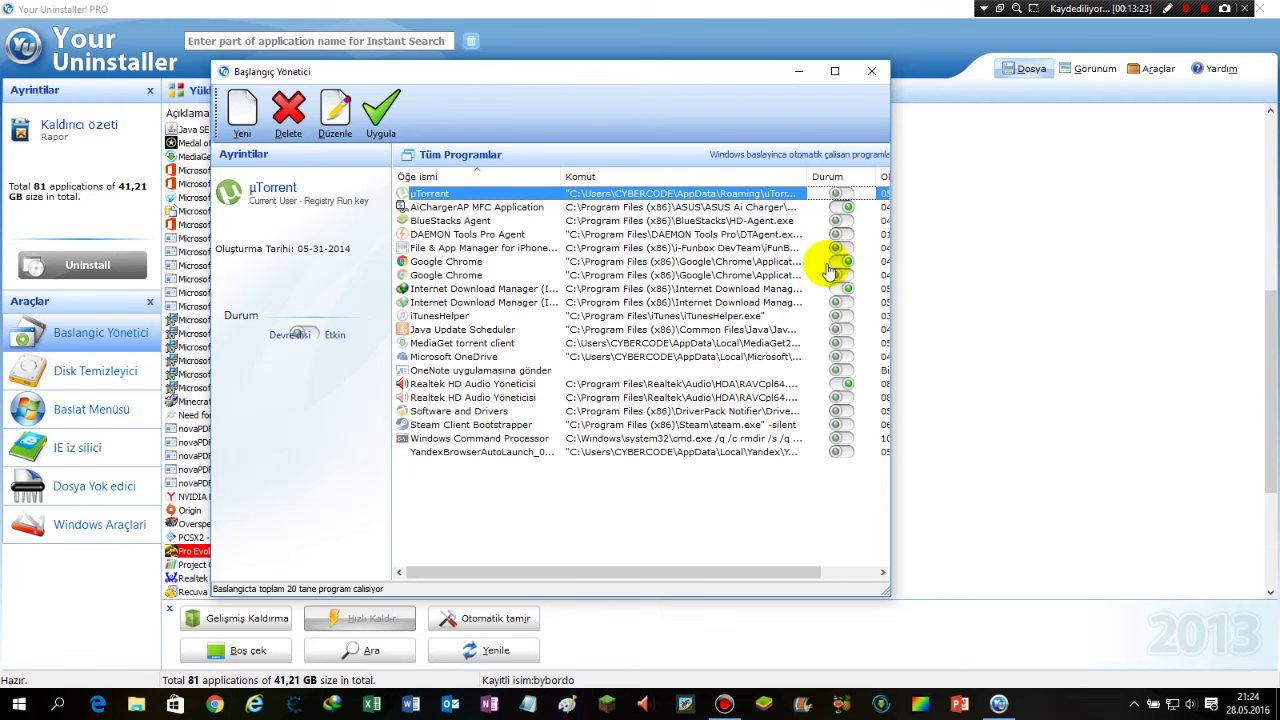
{"action": "left_click", "coordinate": [381, 110]}
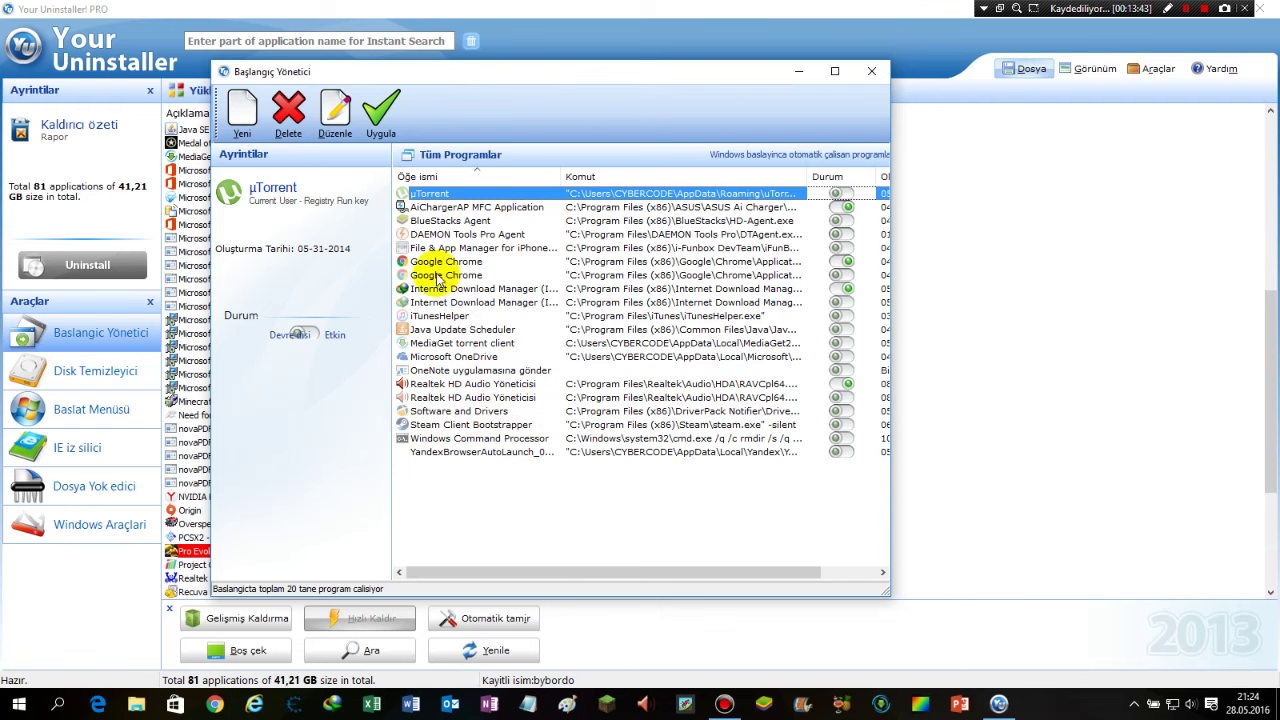
Switch the active Google Chrome and Internet Download Manager startup entries to Devre dışı
{"action": "left_click", "coordinate": [839, 262]}
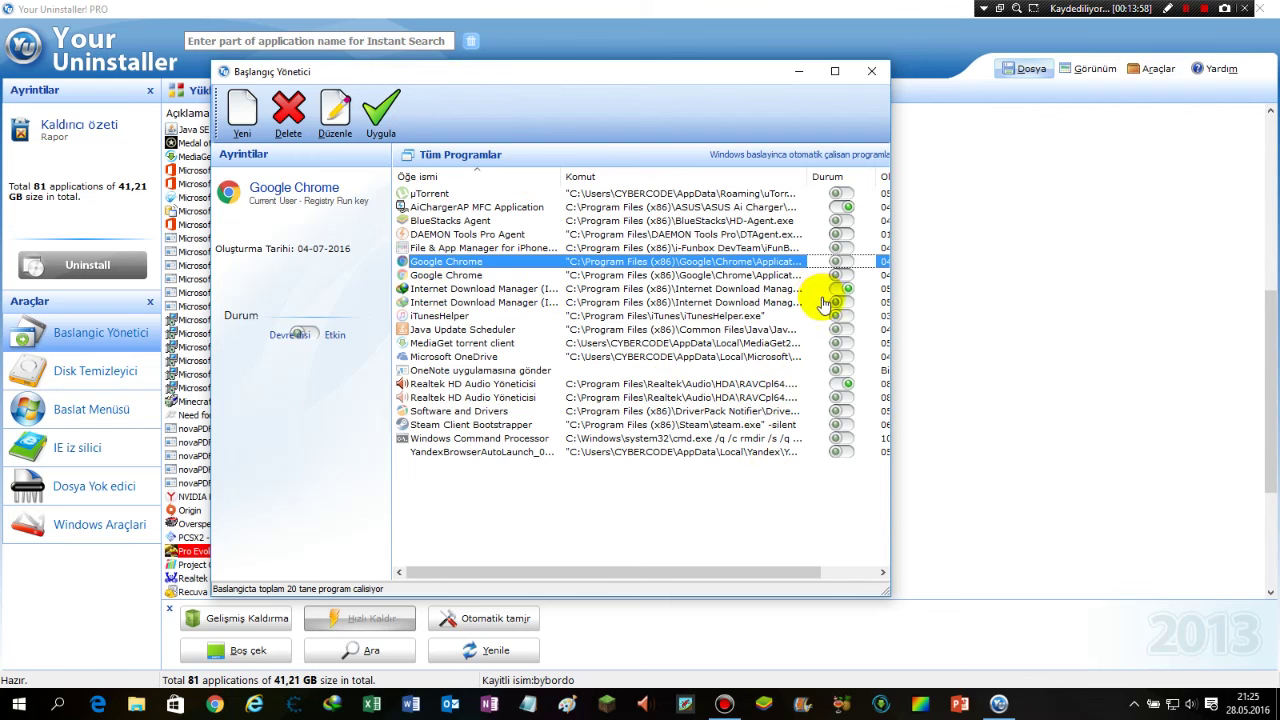
{"action": "left_click", "coordinate": [688, 276]}
{"action": "left_click", "coordinate": [691, 289]}
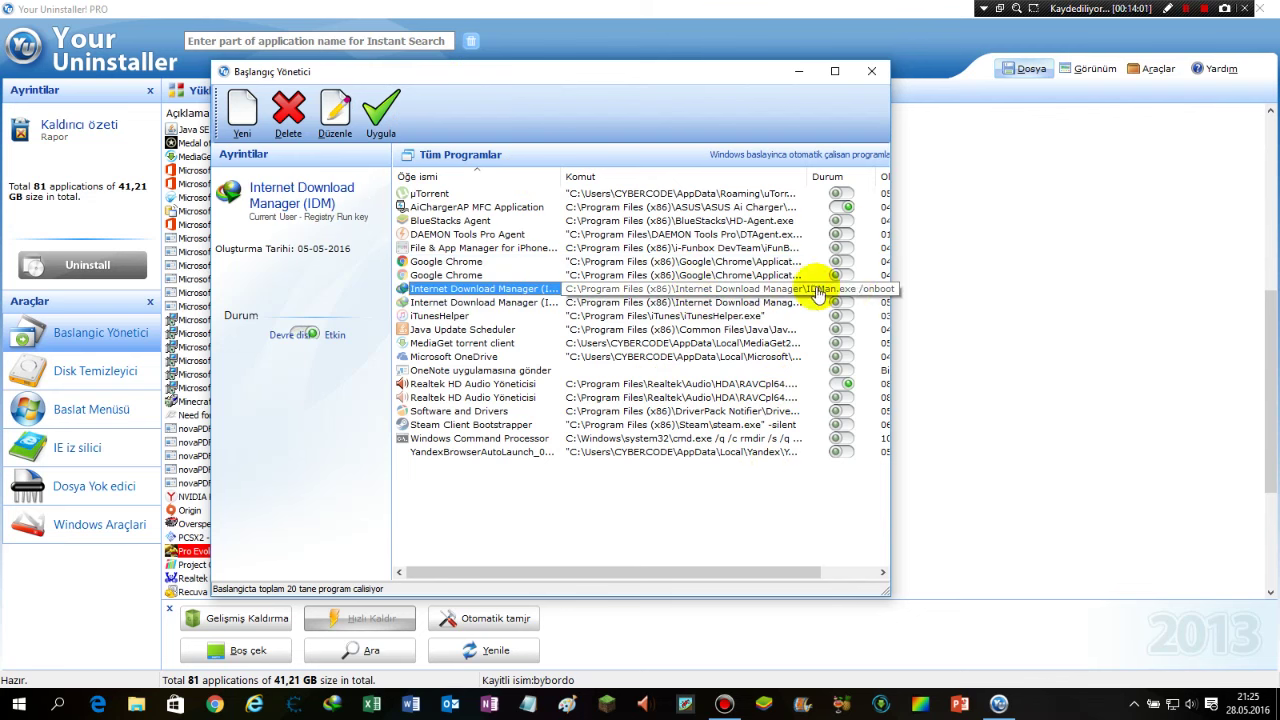
{"action": "left_click", "coordinate": [845, 289]}
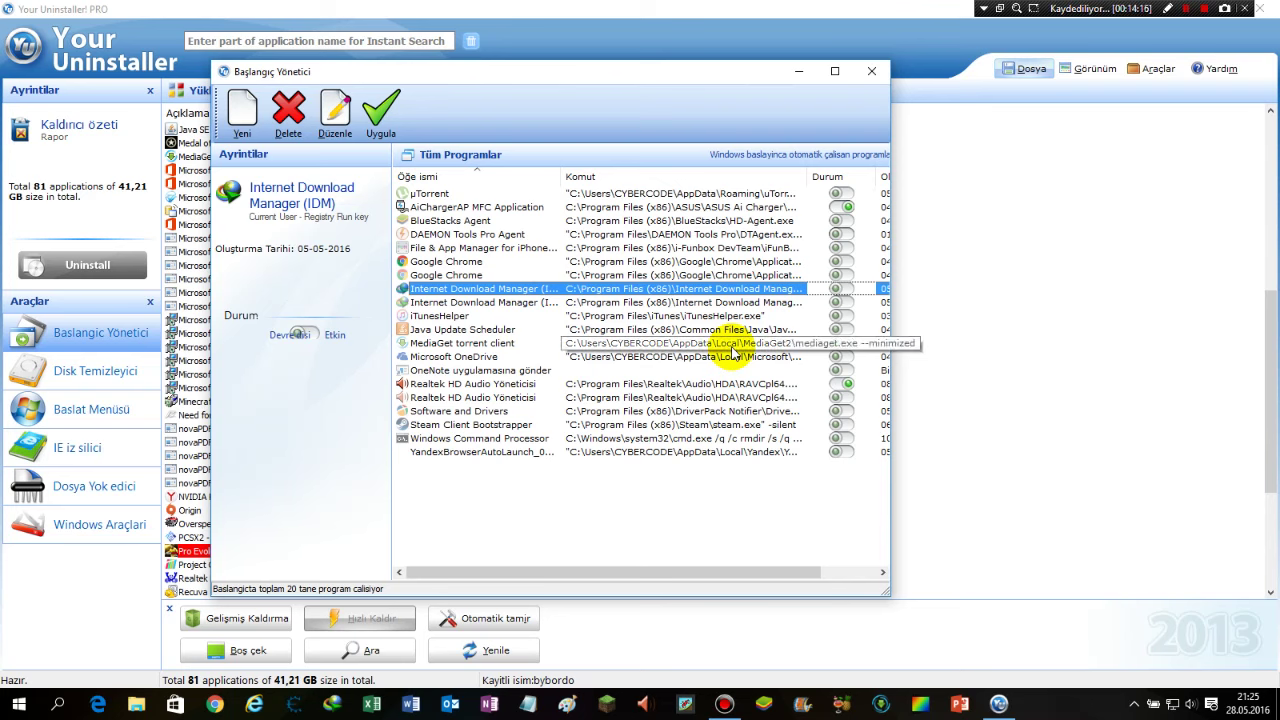
Review the AiChargerAP MFC Application and Realtek HD Audio Yöneticisi entries, apply the startup changes and close the Başlangıç Yönetici
{"action": "left_click", "coordinate": [566, 207]}
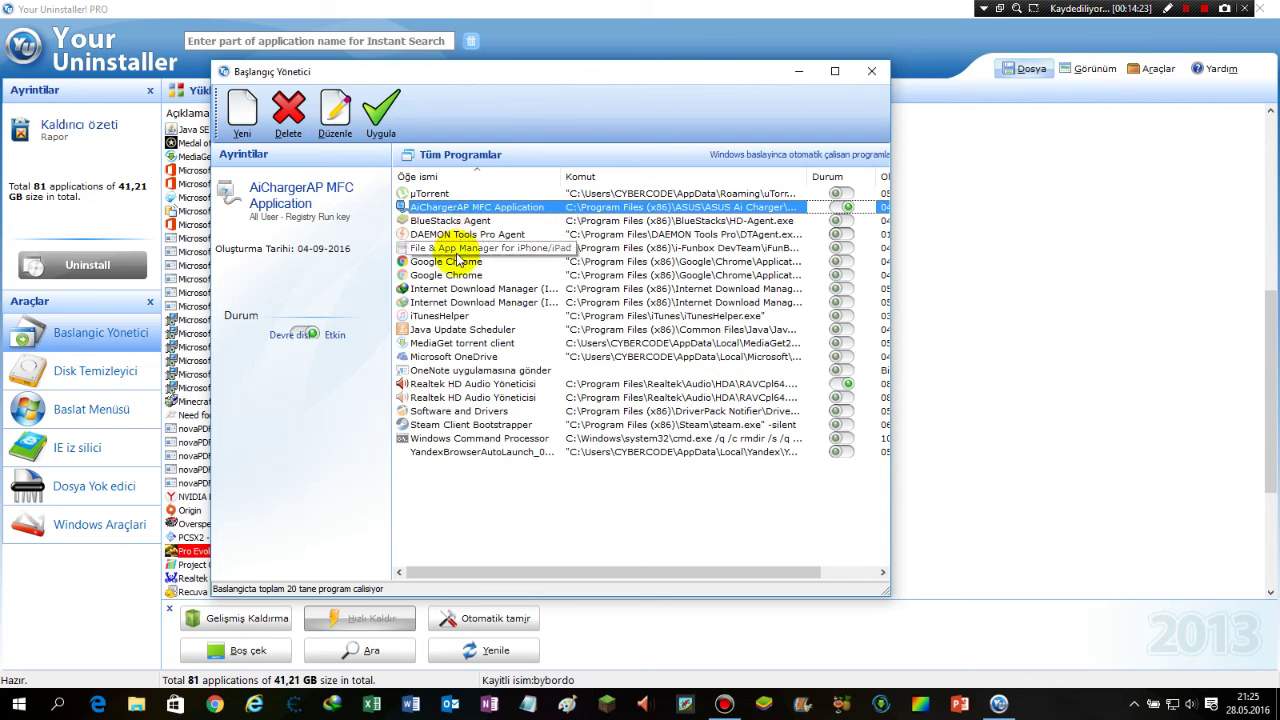
{"action": "left_click", "coordinate": [521, 385]}
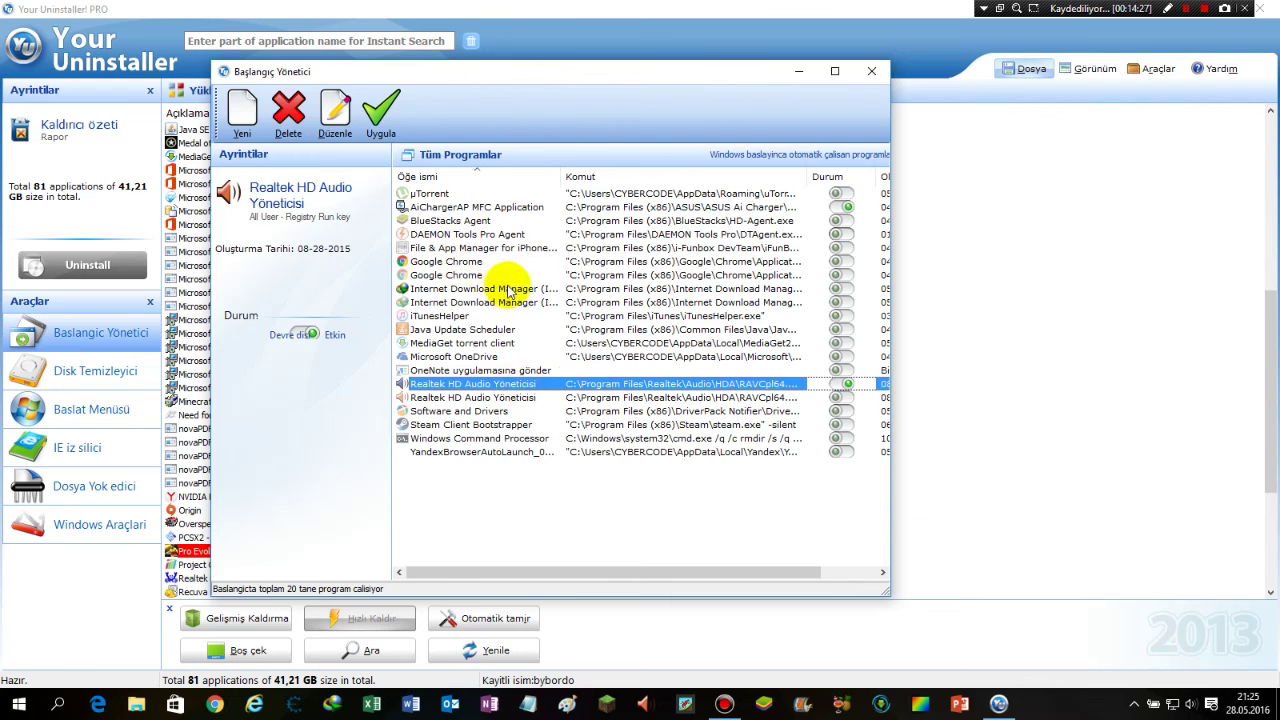
{"action": "left_click", "coordinate": [390, 130]}
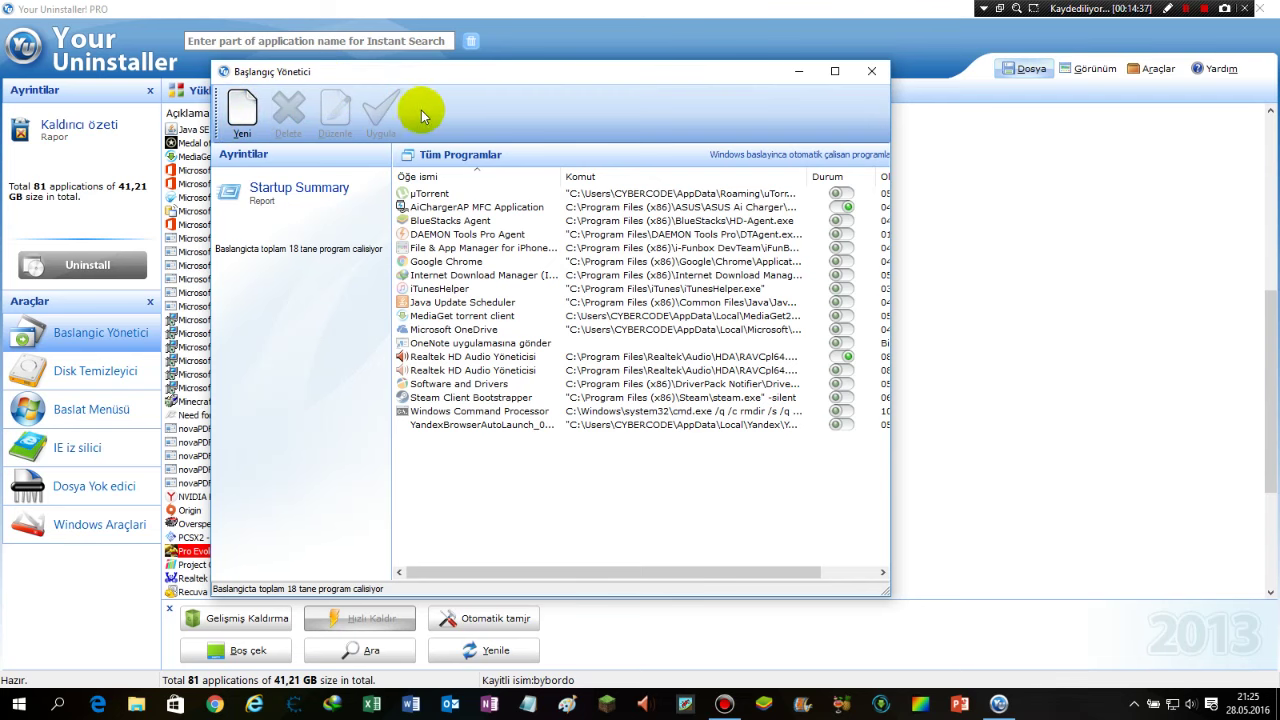
{"action": "left_click", "coordinate": [863, 72]}
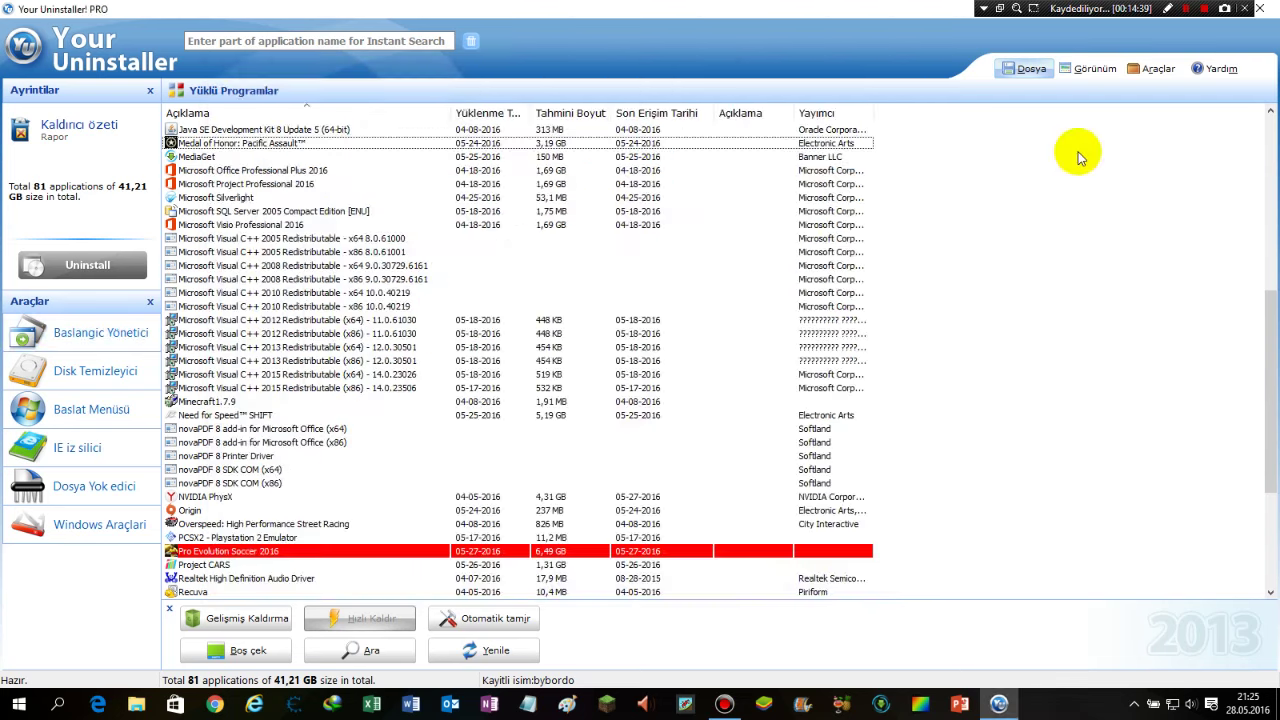
Scan drive C: for unneeded files with the Disk Temizleyici and dismiss the scan notice
{"action": "left_click", "coordinate": [90, 371]}
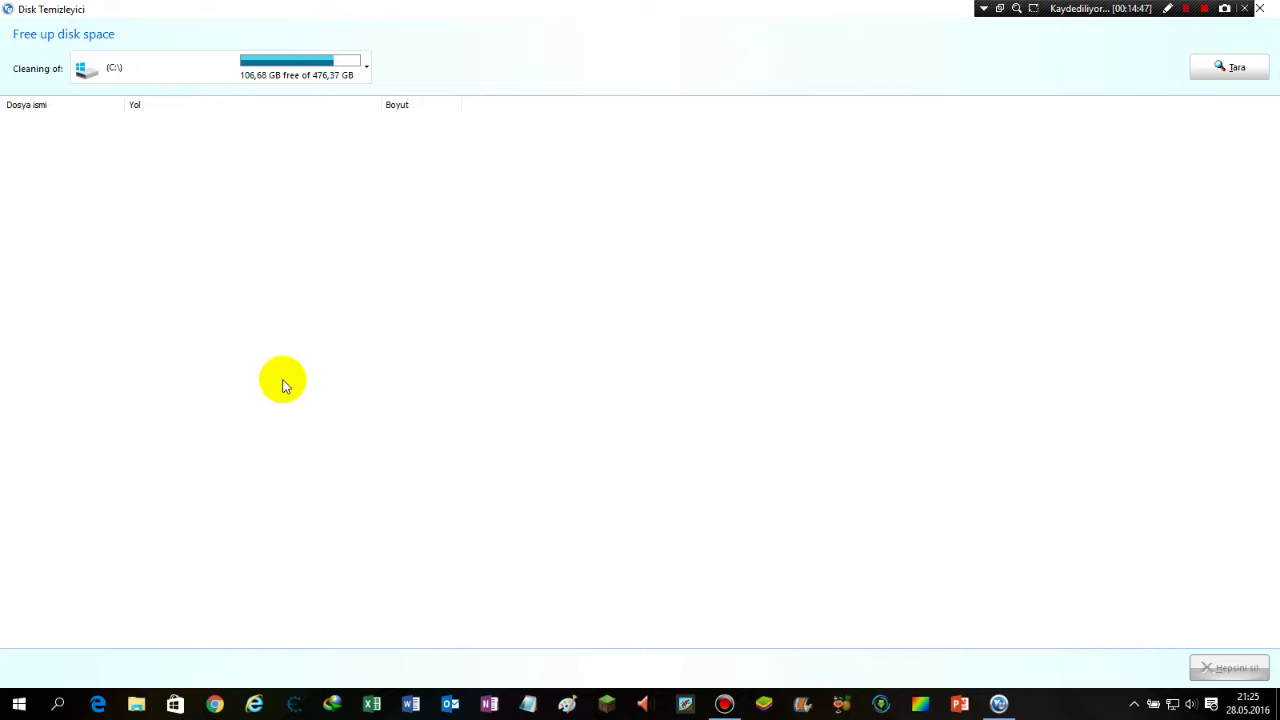
{"action": "left_click", "coordinate": [1230, 70]}
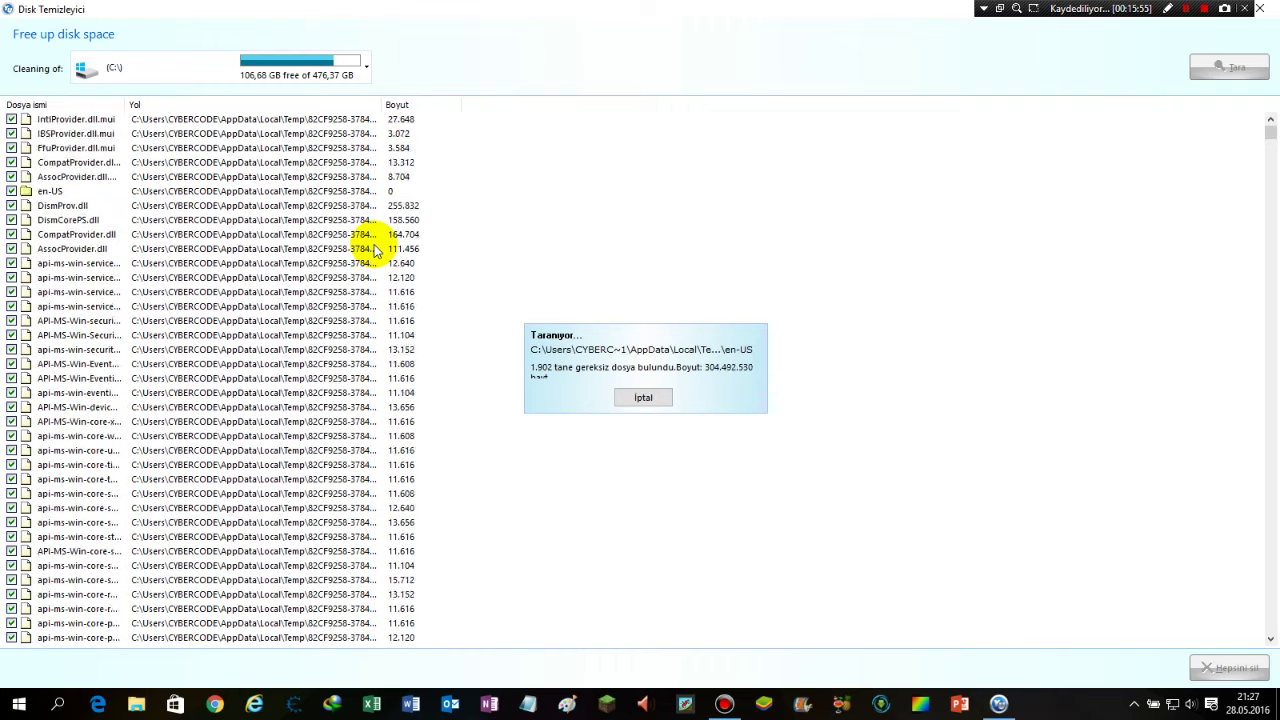
{"action": "left_click", "coordinate": [90, 292]}
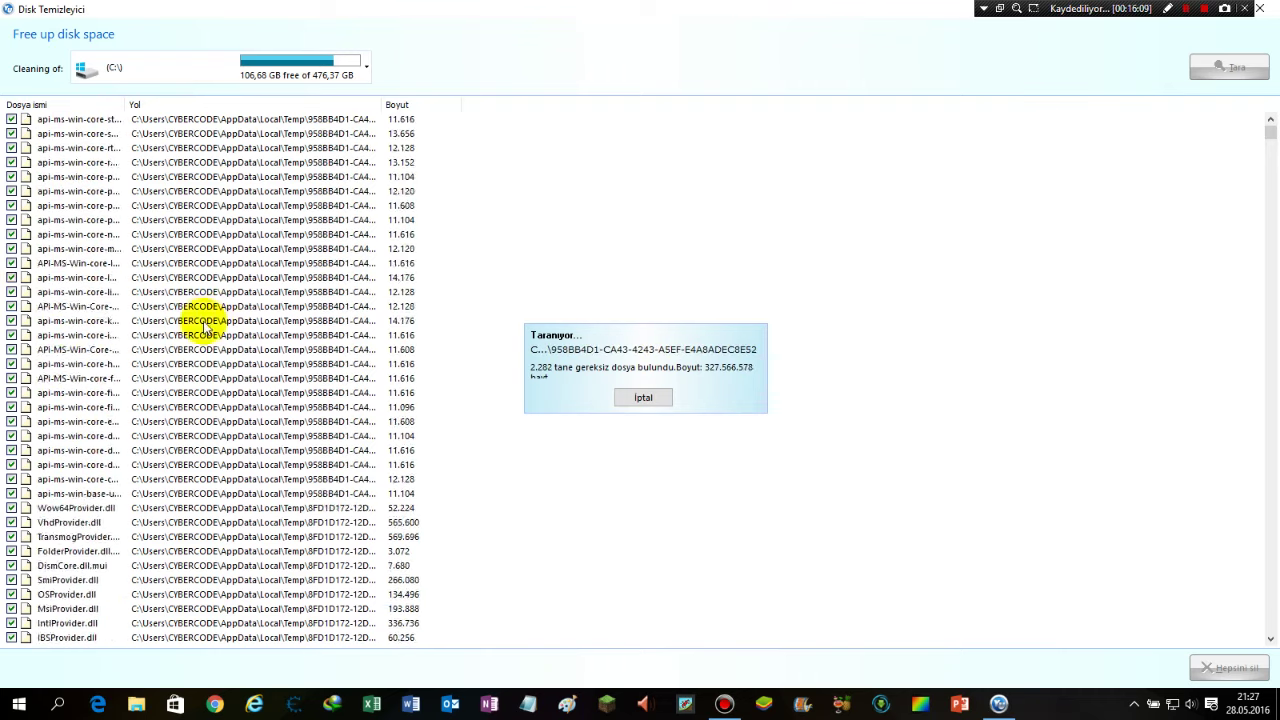
{"action": "left_click", "coordinate": [278, 288]}
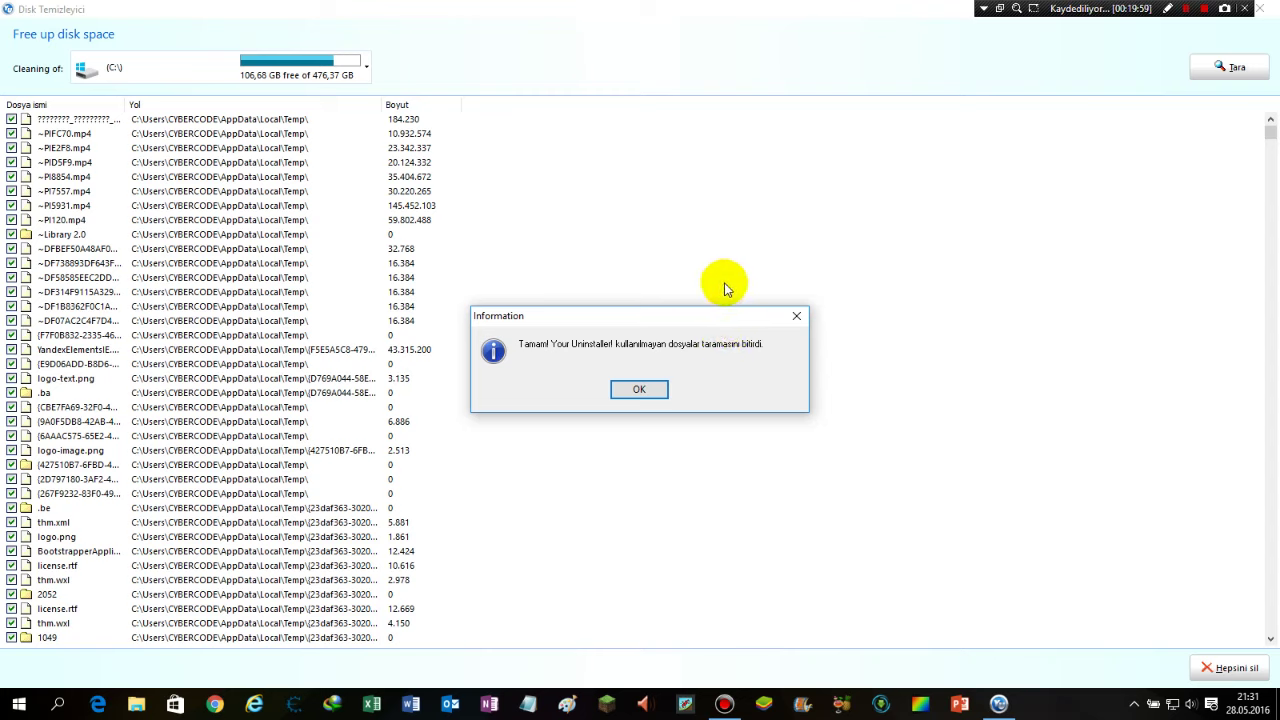
{"action": "left_click_drag", "start_coordinate": [624, 315], "coordinate": [657, 321]}
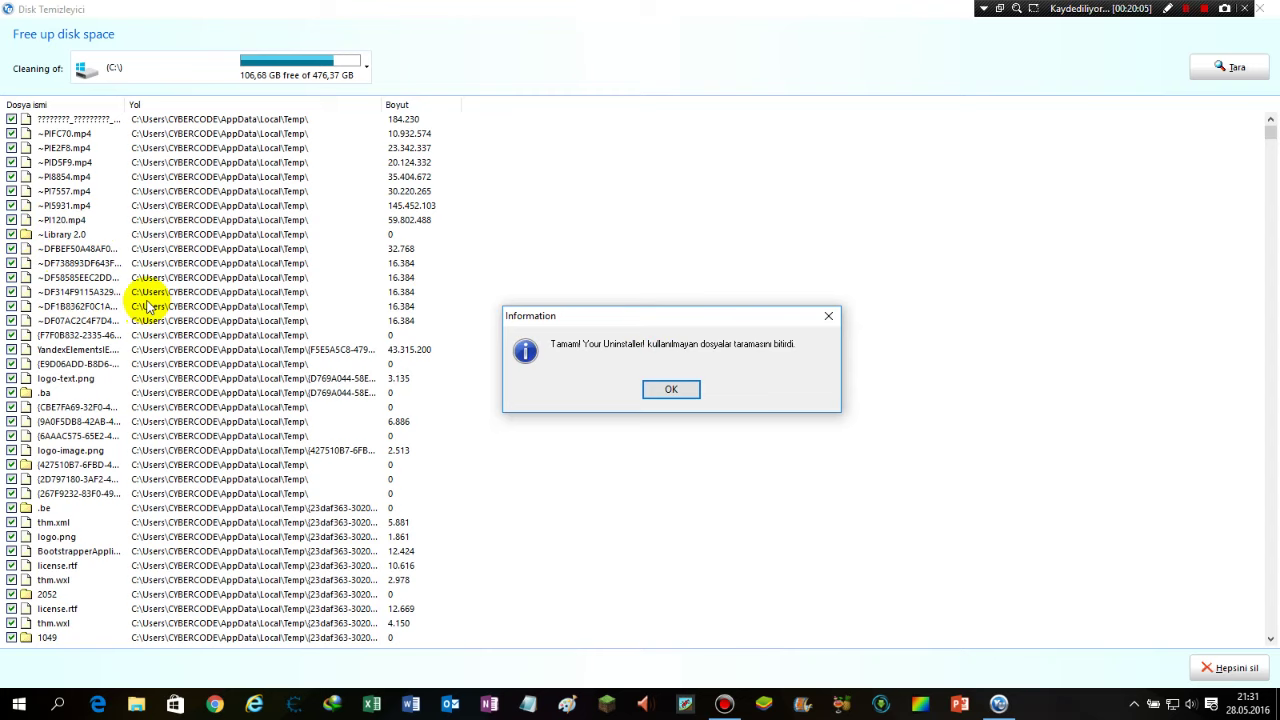
{"action": "left_click", "coordinate": [53, 209]}
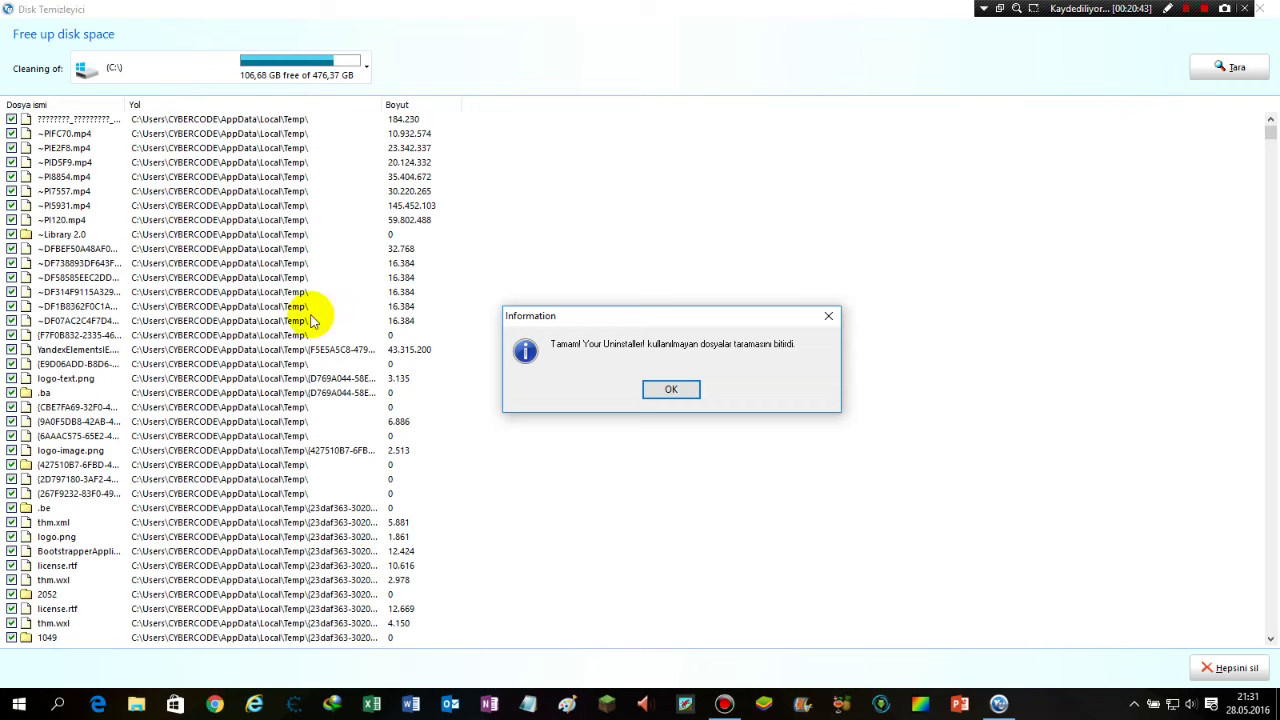
{"action": "left_click", "coordinate": [676, 389]}
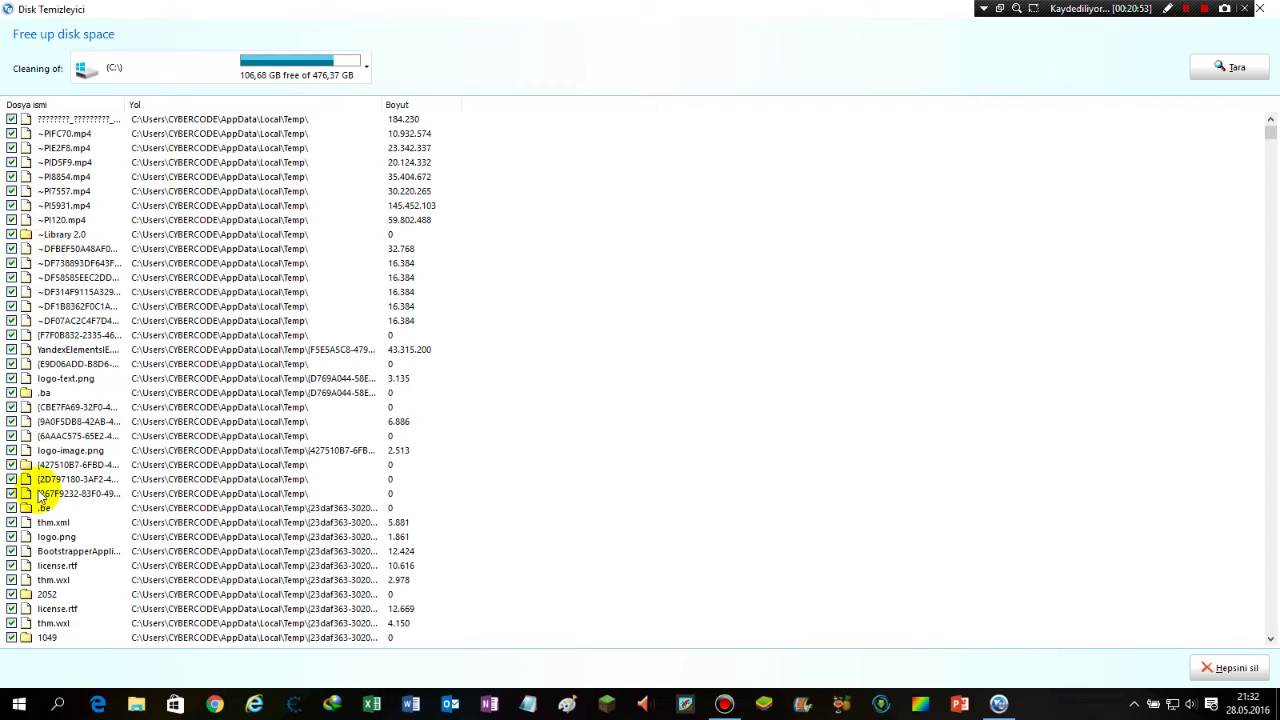
Delete all the unneeded files found on drive C: and confirm the deletion
{"action": "left_click", "coordinate": [67, 119]}
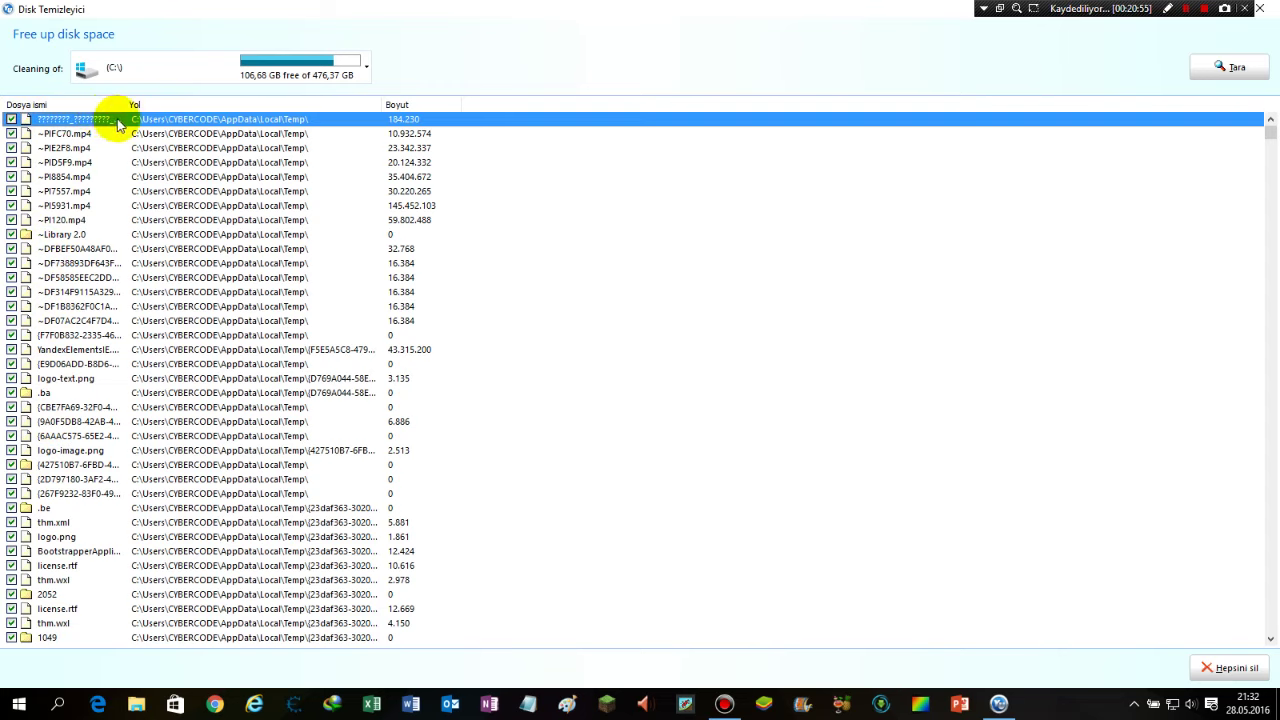
{"action": "left_click", "coordinate": [641, 179]}
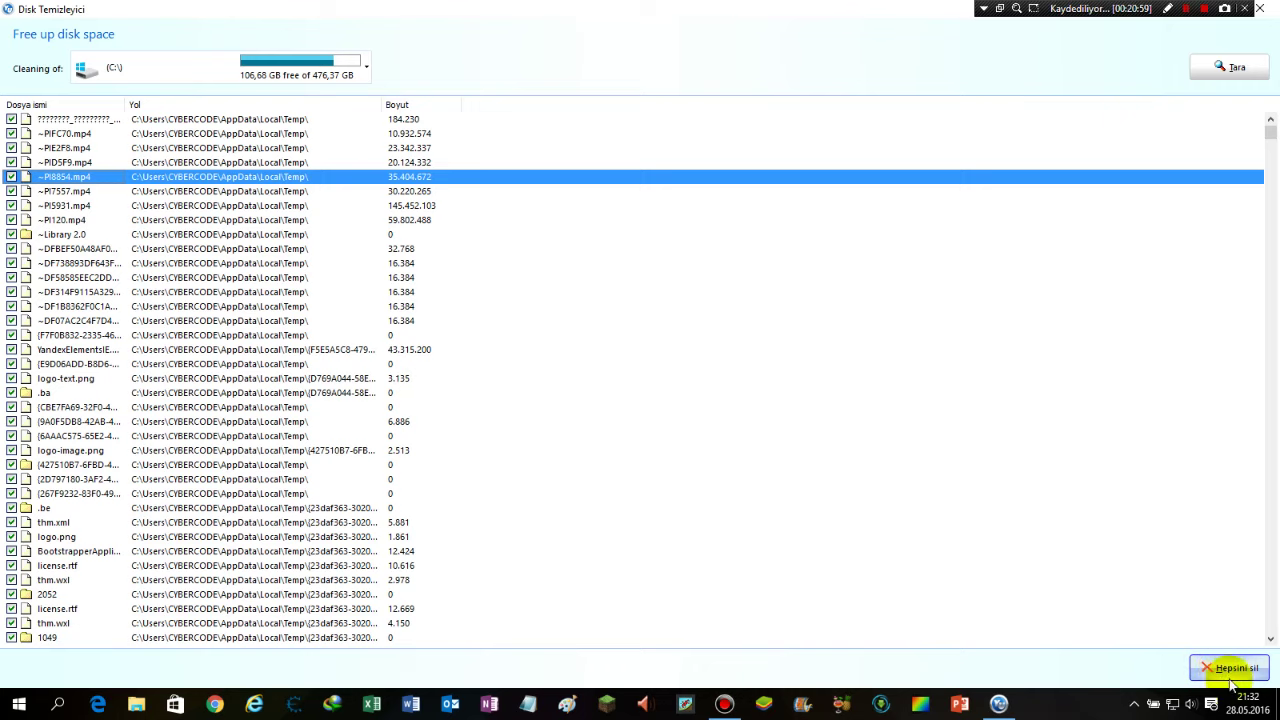
{"action": "left_click", "coordinate": [1195, 8]}
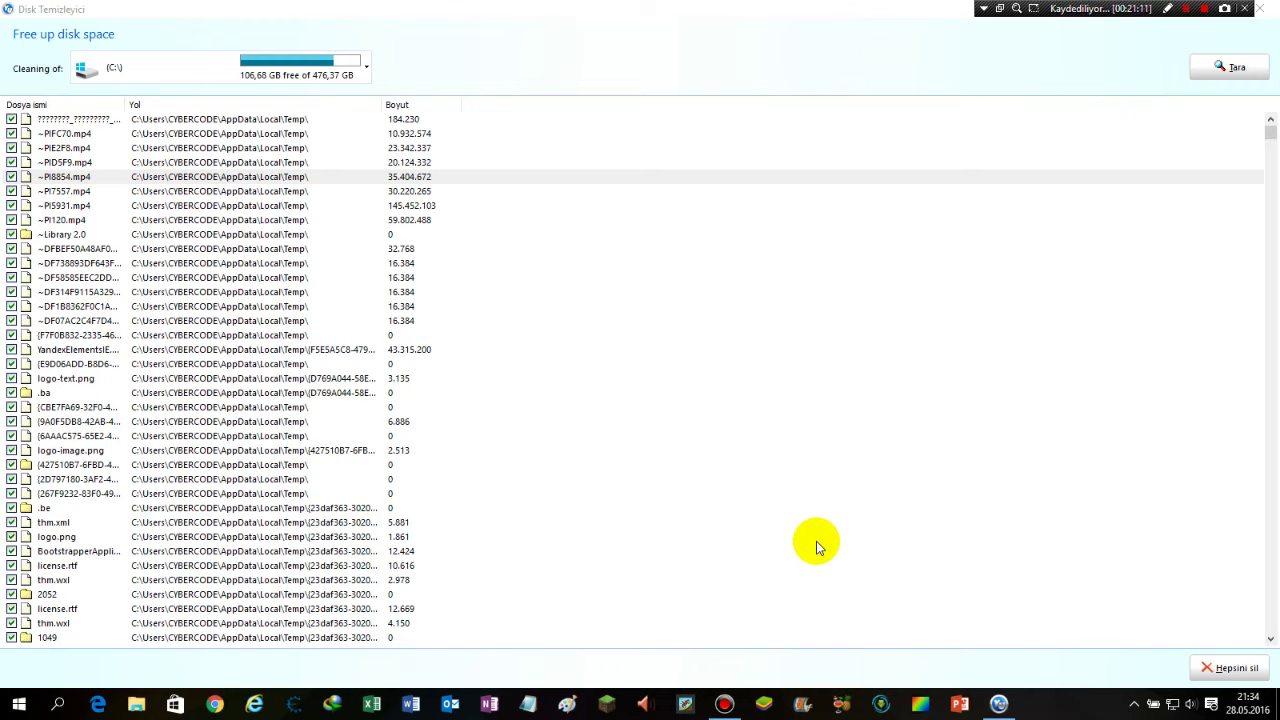
{"action": "left_click", "coordinate": [1238, 670]}
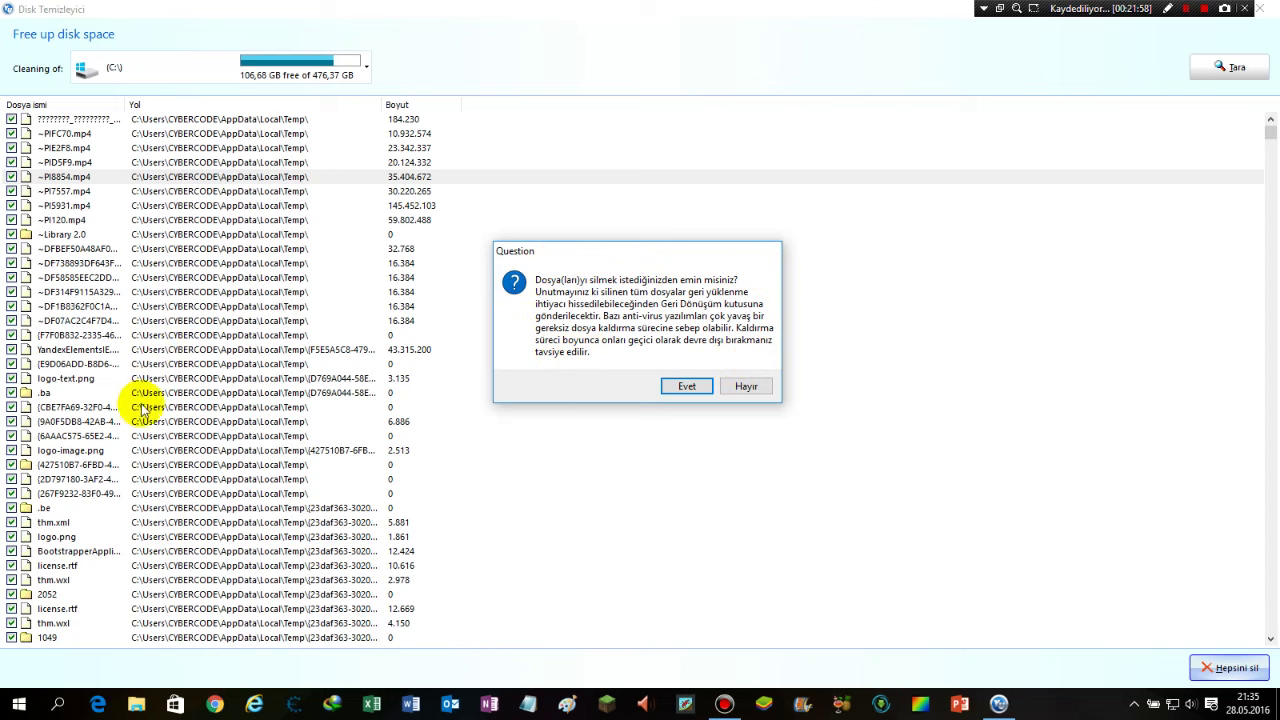
{"action": "left_click", "coordinate": [686, 386]}
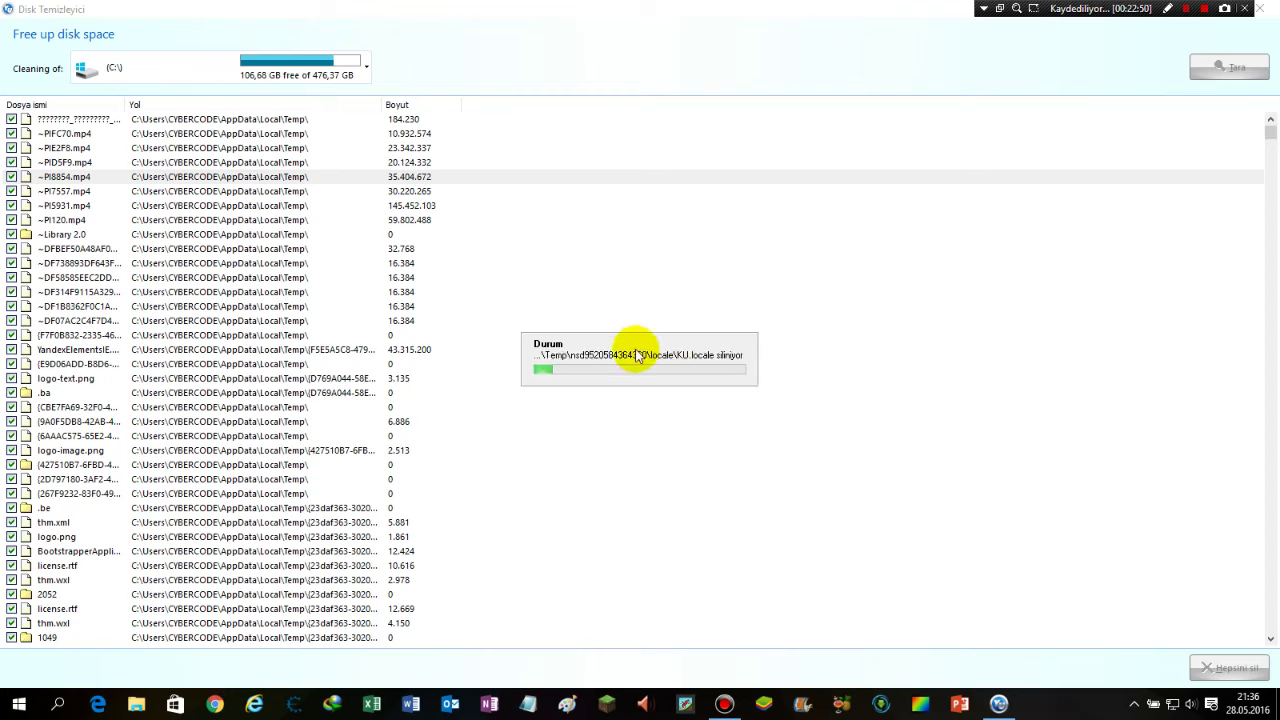
{"action": "left_click", "coordinate": [676, 334]}
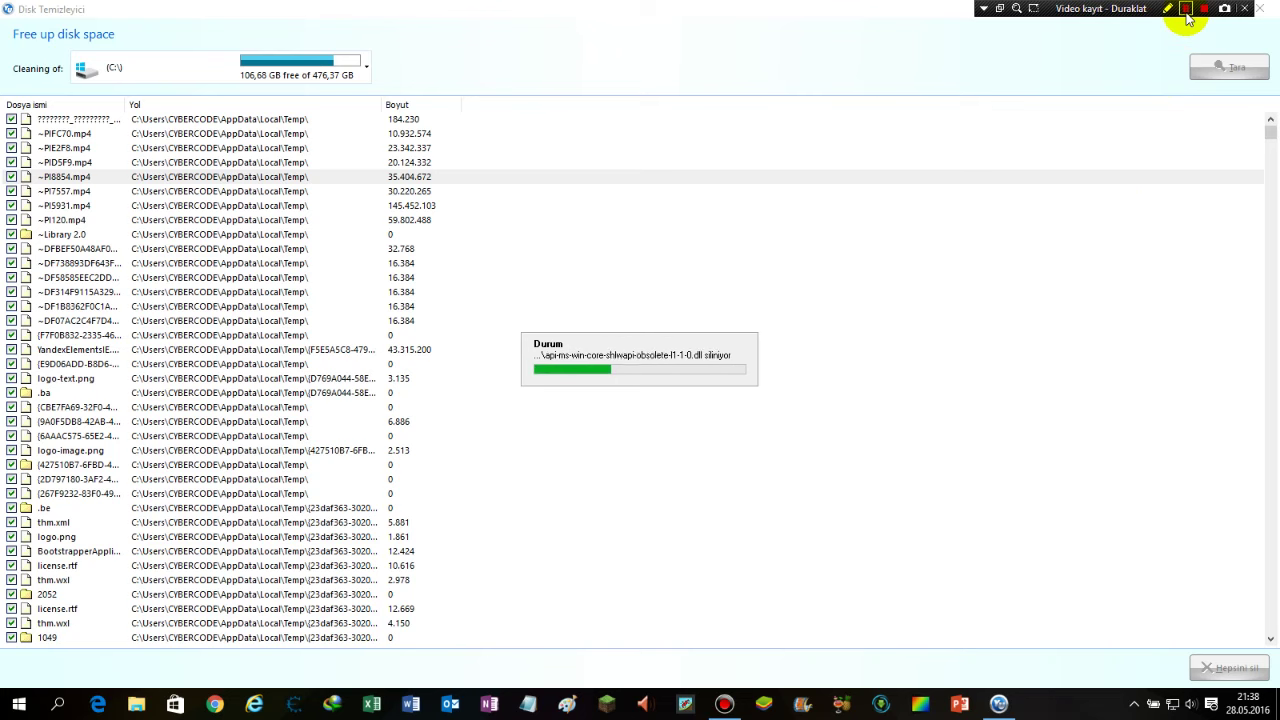
{"action": "left_click", "coordinate": [1187, 16]}
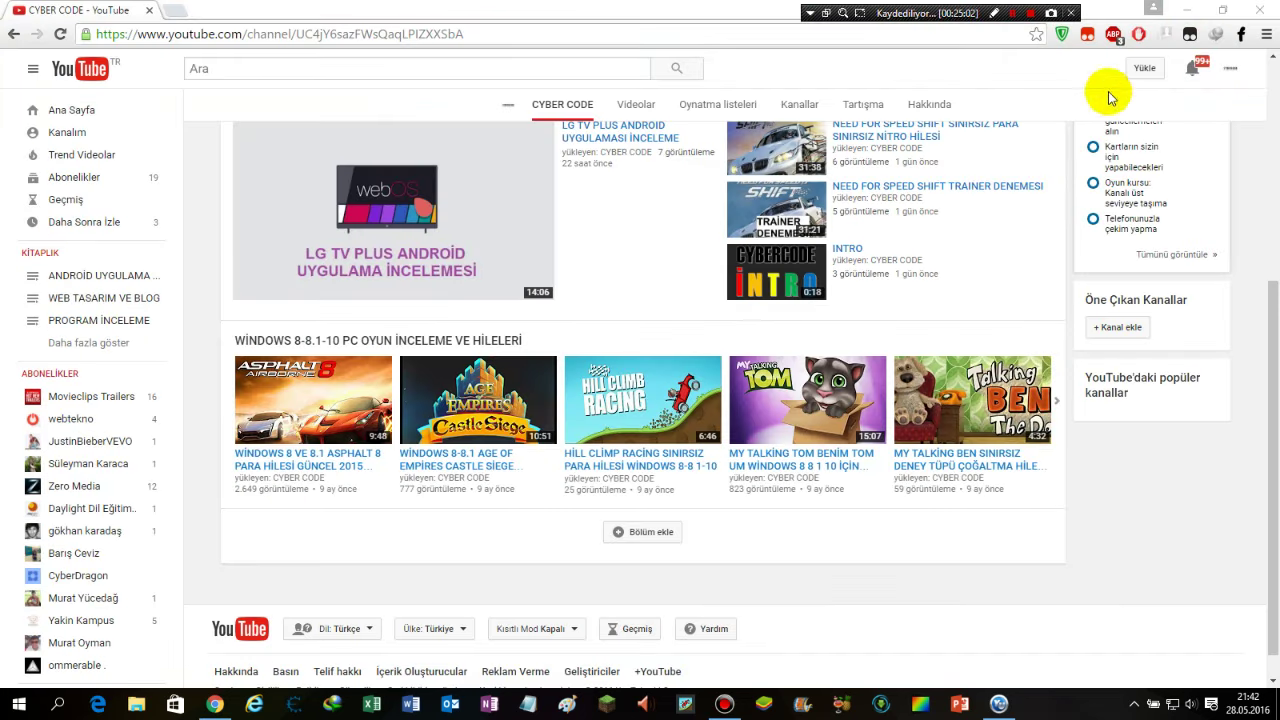
Minimize the YouTube browser window and dismiss the Disk Temizleyici deletion report
{"action": "left_click", "coordinate": [1190, 10]}
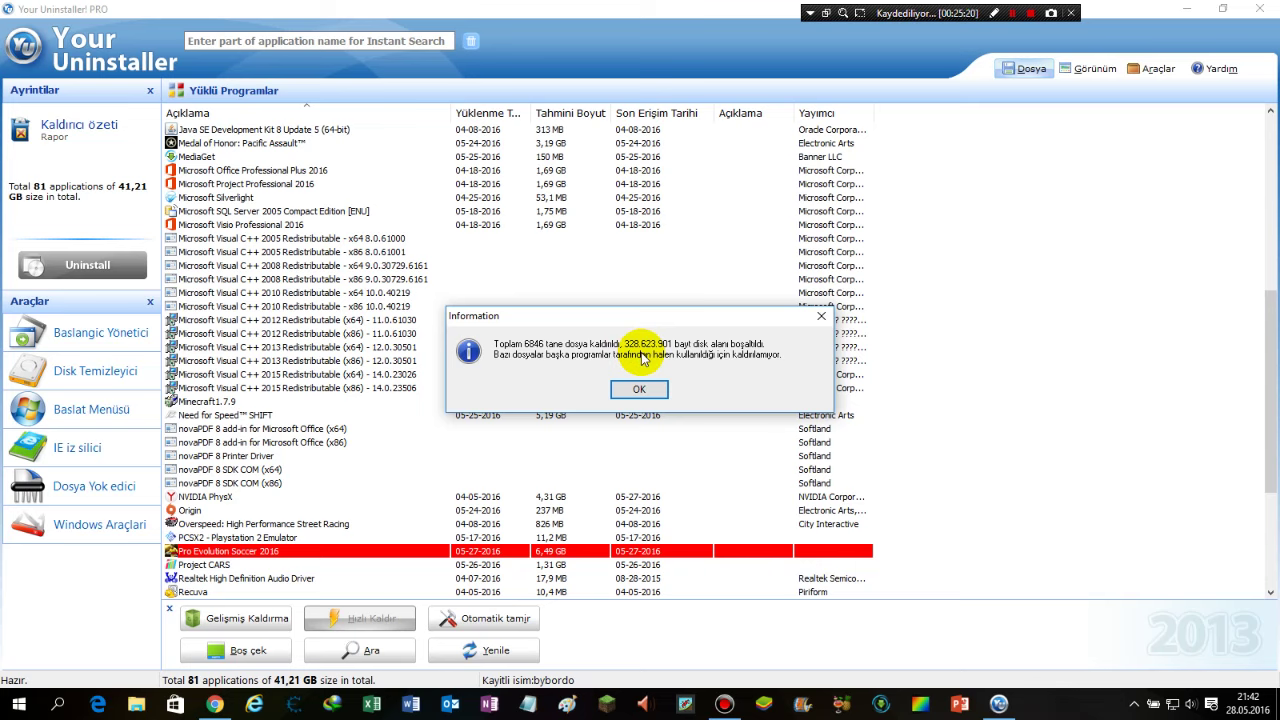
{"action": "left_click", "coordinate": [640, 390]}
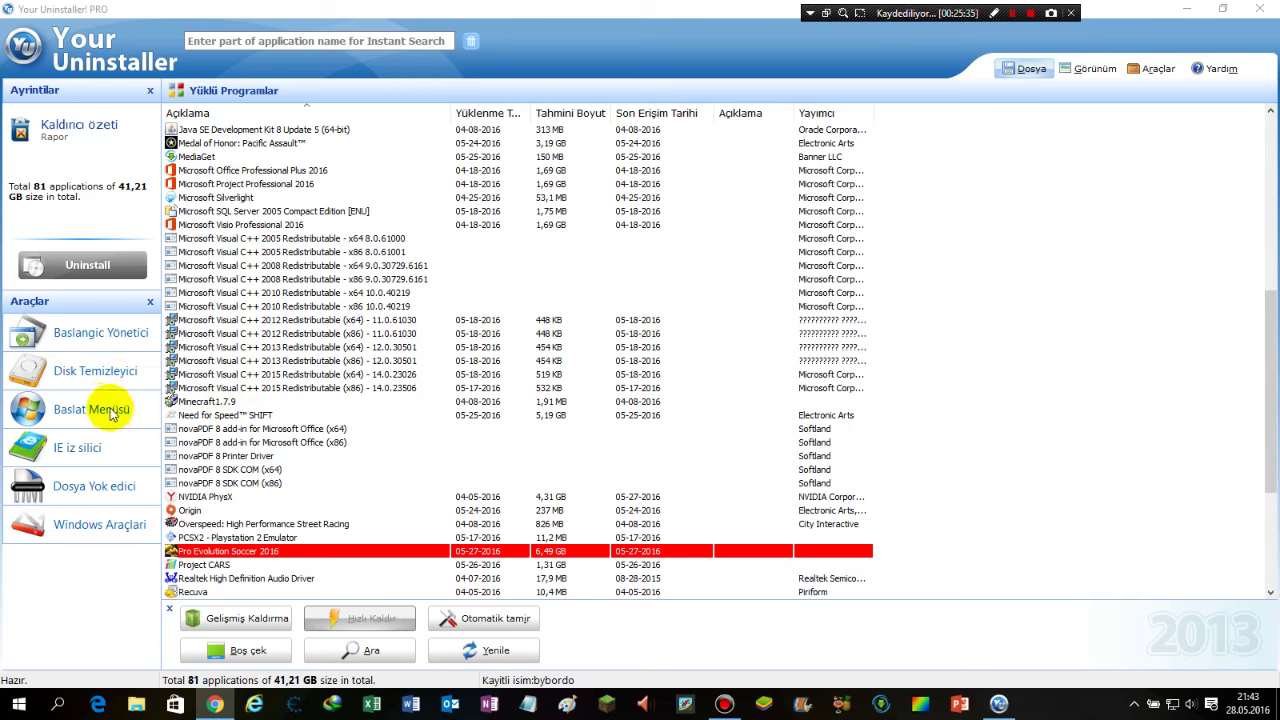
{"action": "left_click", "coordinate": [620, 456]}
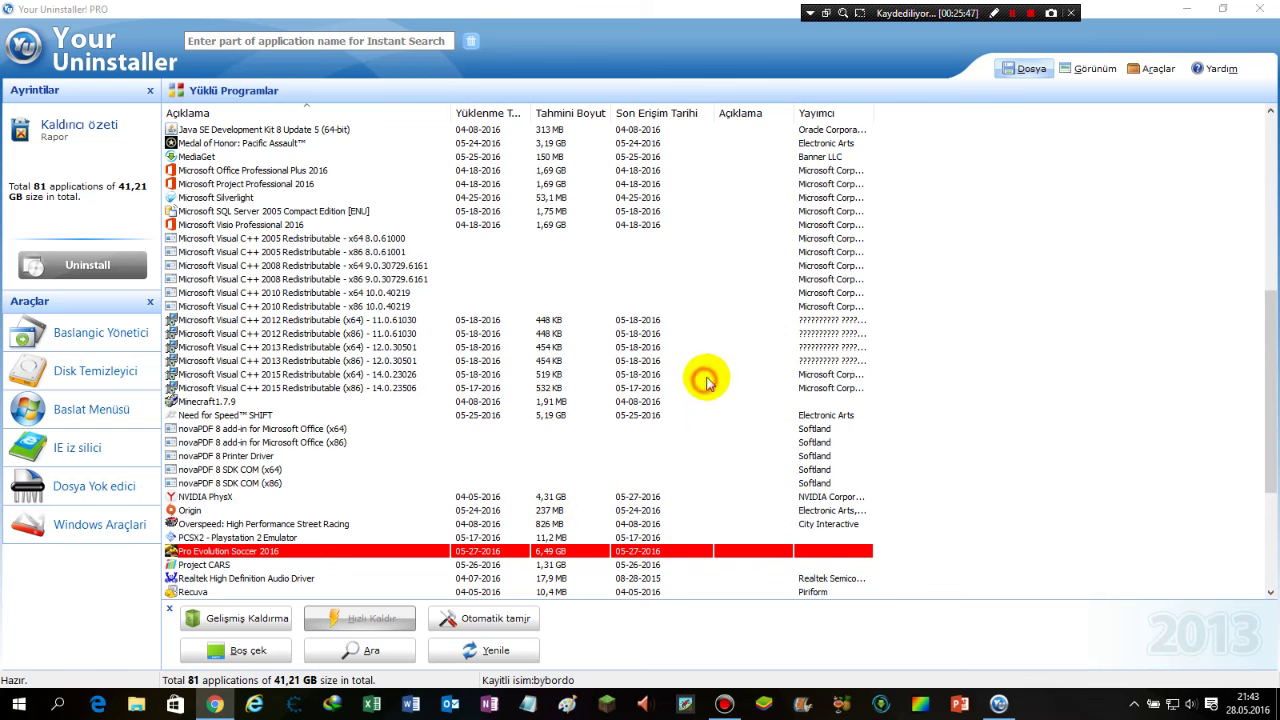
{"action": "left_click", "coordinate": [1012, 14]}
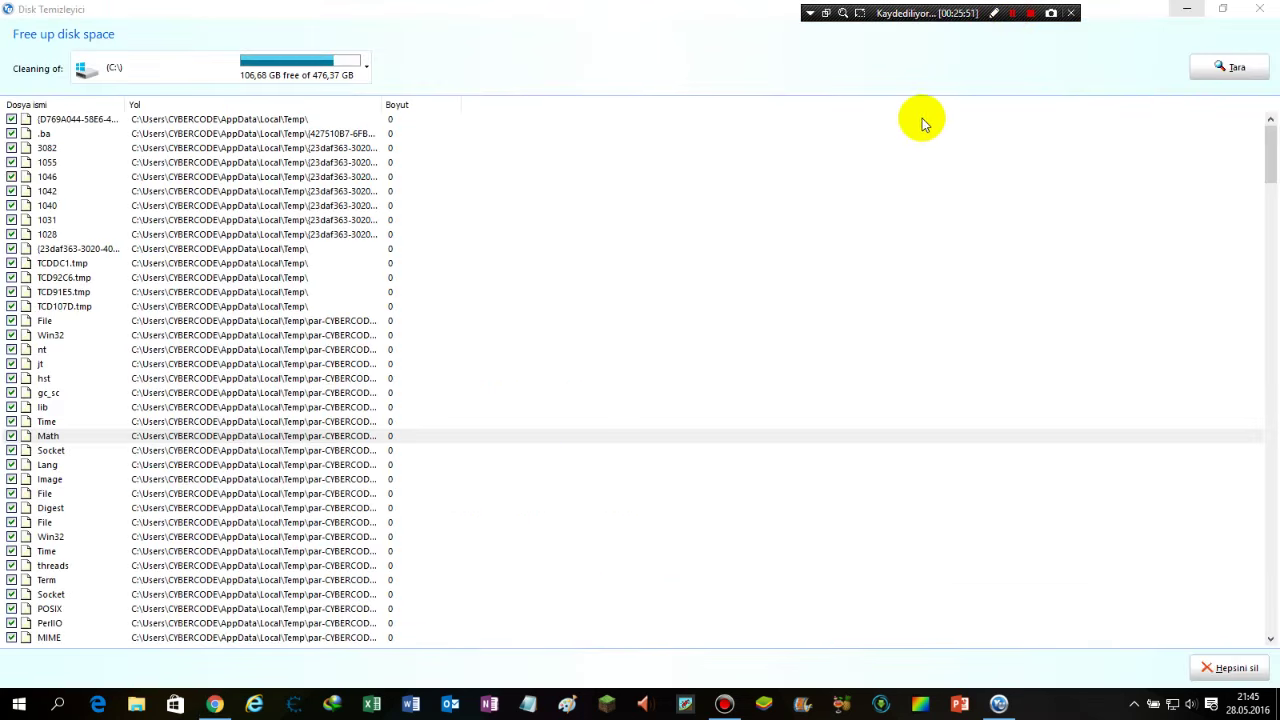
Look through the files still listed in the Disk Temizleyici, delete them all, and dismiss the report
{"action": "left_click", "coordinate": [345, 264]}
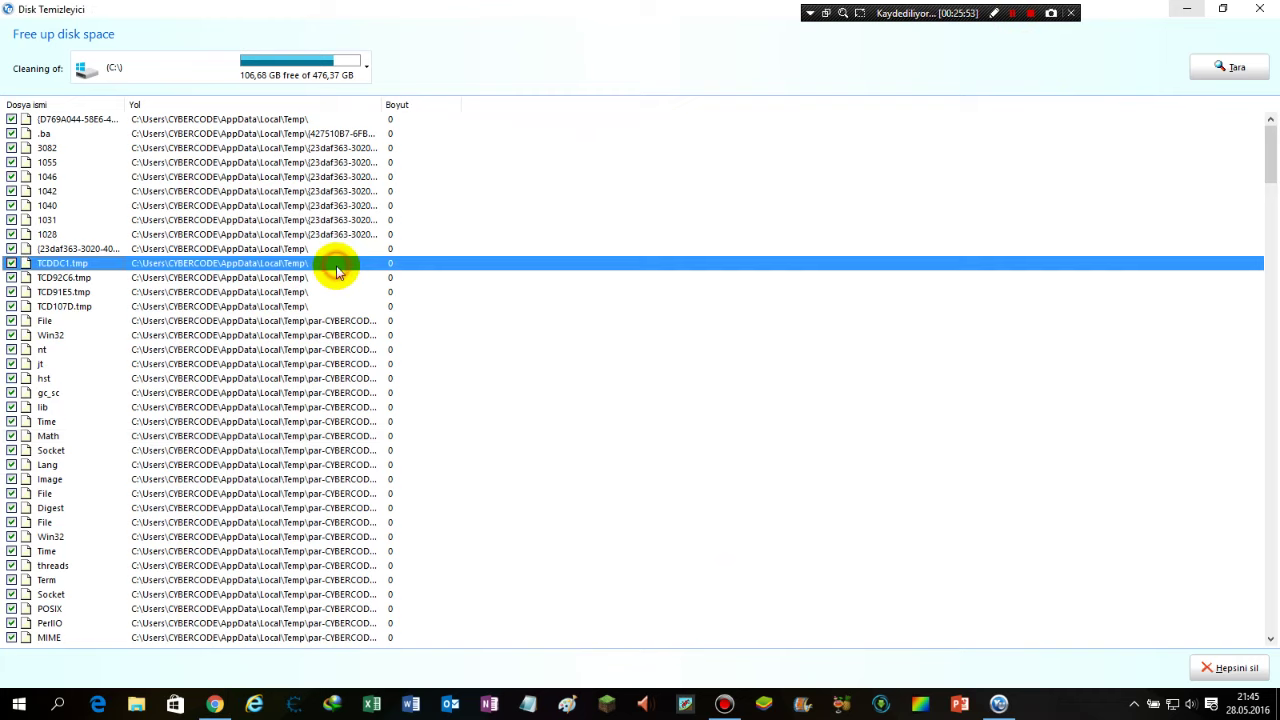
{"action": "left_click", "coordinate": [491, 19]}
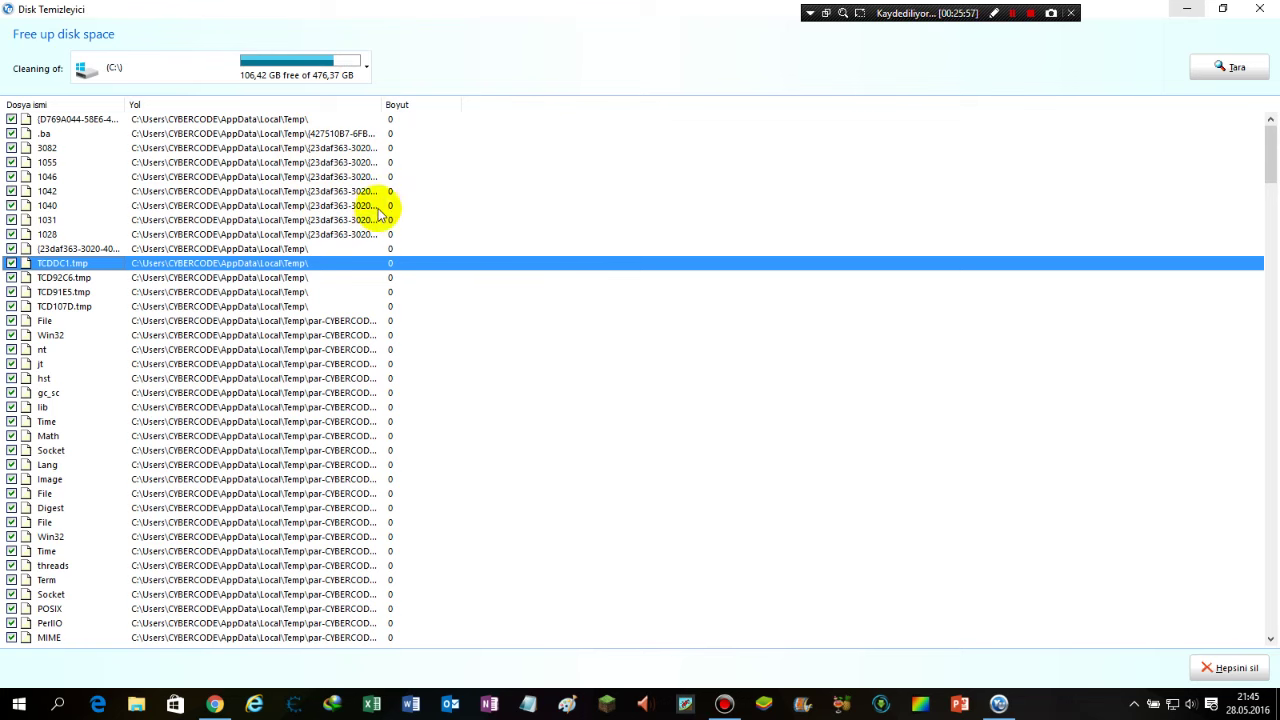
{"action": "scroll", "coordinate": [360, 388], "scroll_direction": "down", "scroll_amount": 8}
{"action": "scroll", "coordinate": [365, 390], "scroll_direction": "down", "scroll_amount": 4}
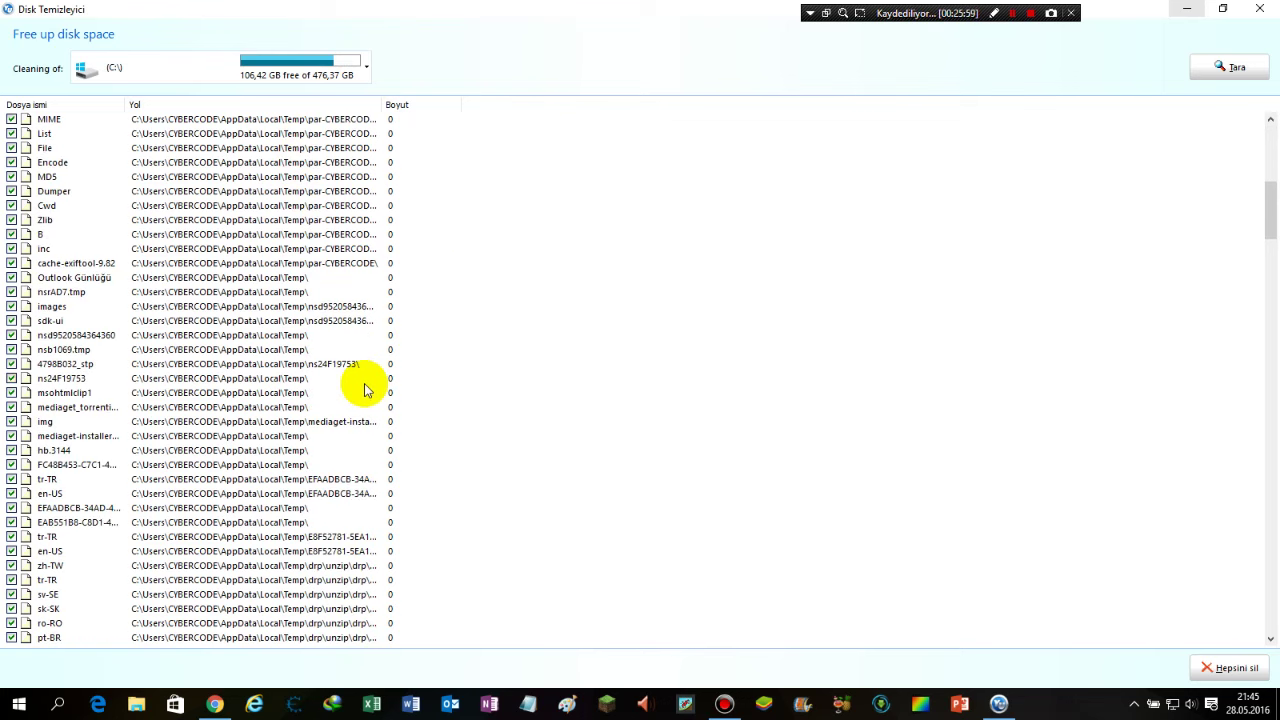
{"action": "scroll", "coordinate": [365, 390], "scroll_direction": "down", "scroll_amount": 8}
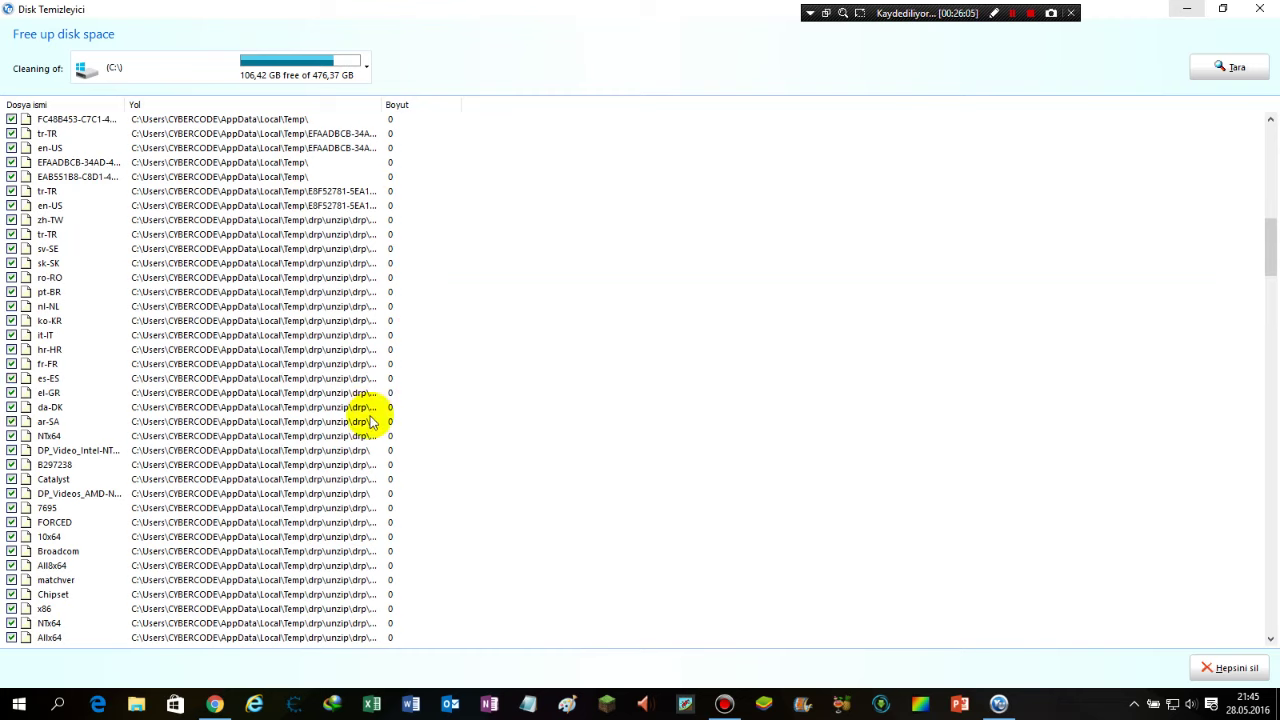
{"action": "left_click", "coordinate": [1230, 668]}
{"action": "left_click", "coordinate": [688, 388]}
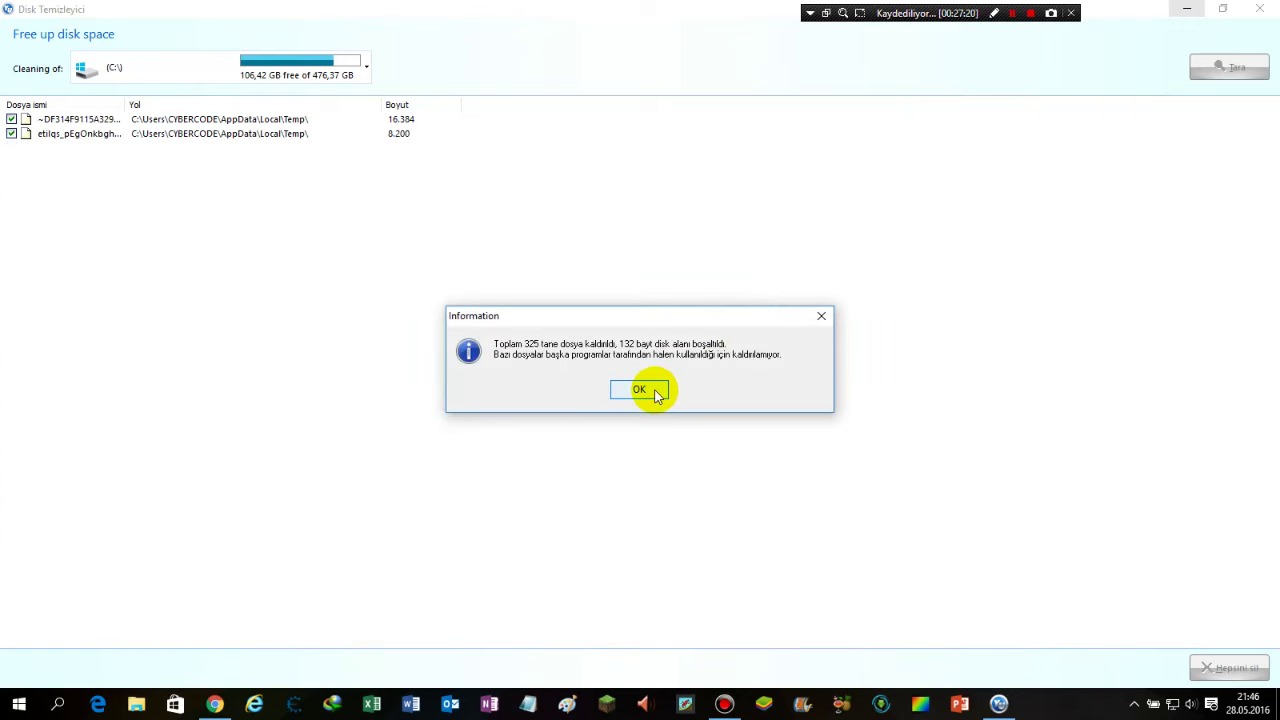
{"action": "left_click", "coordinate": [652, 392]}
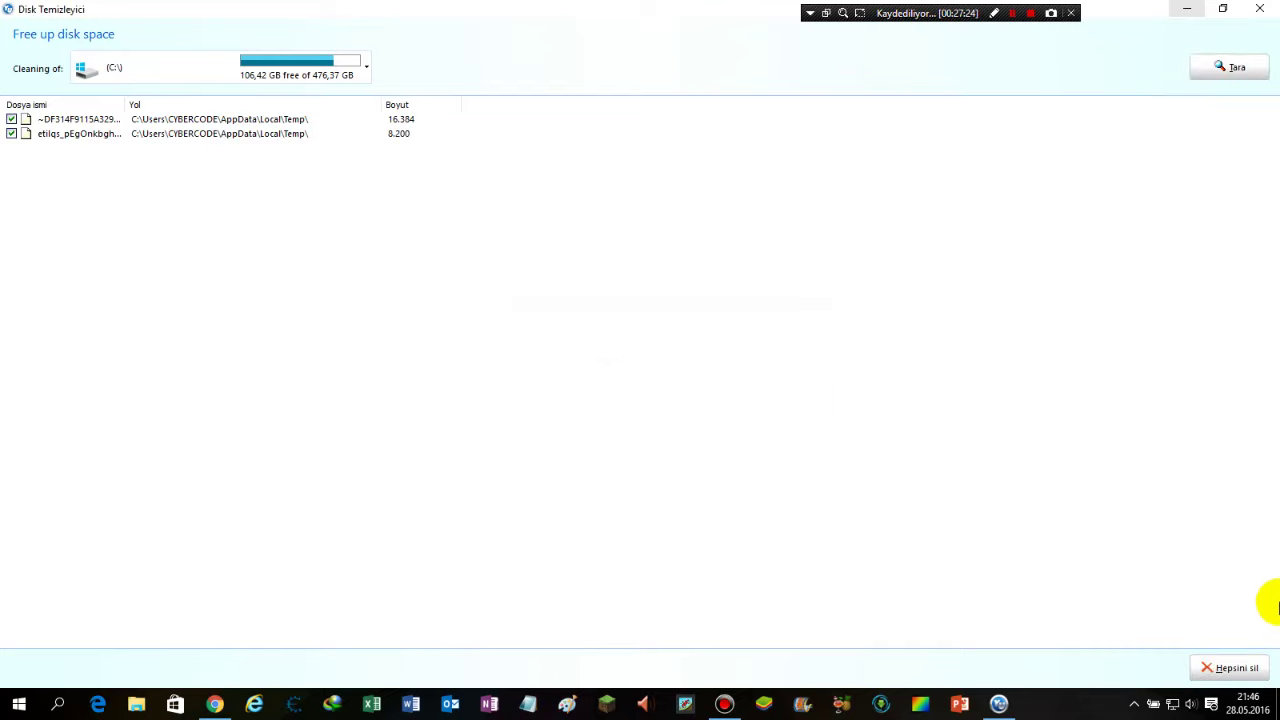
Try to delete the last two listed temp files, and restore the Disk Temizleyici from full screen to a smaller window
{"action": "left_click", "coordinate": [1240, 675]}
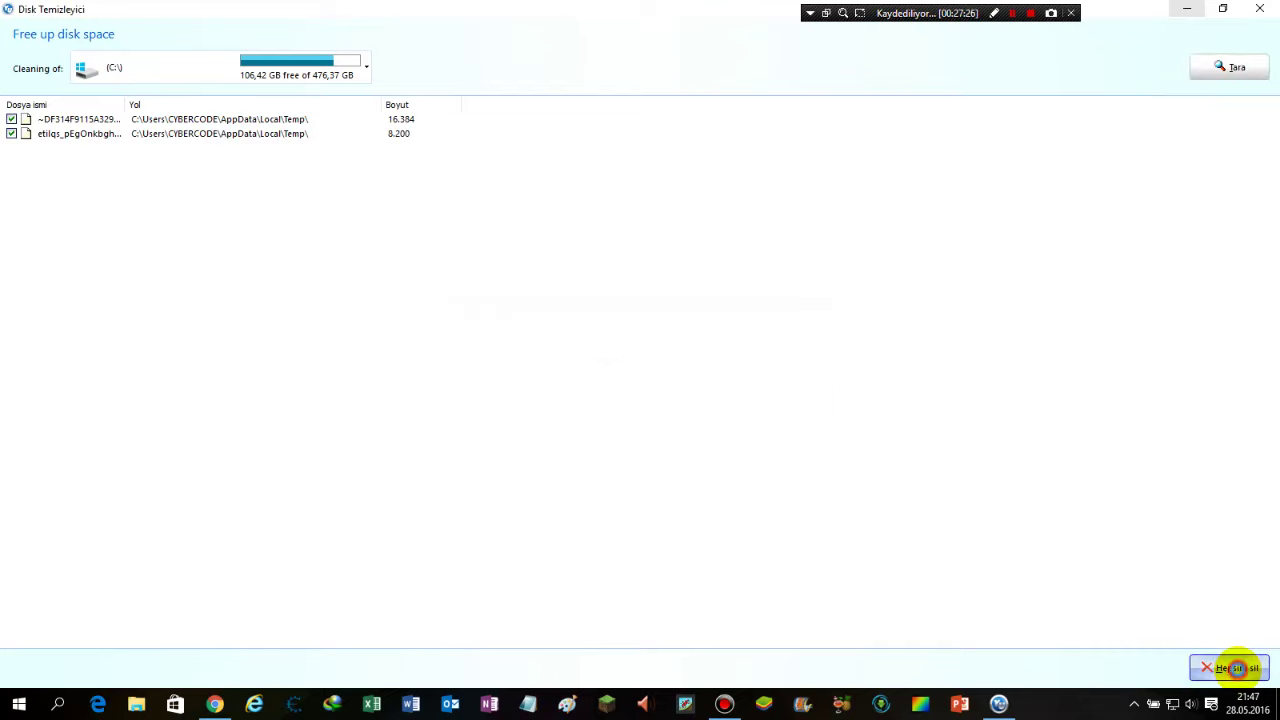
{"action": "left_click", "coordinate": [688, 387]}
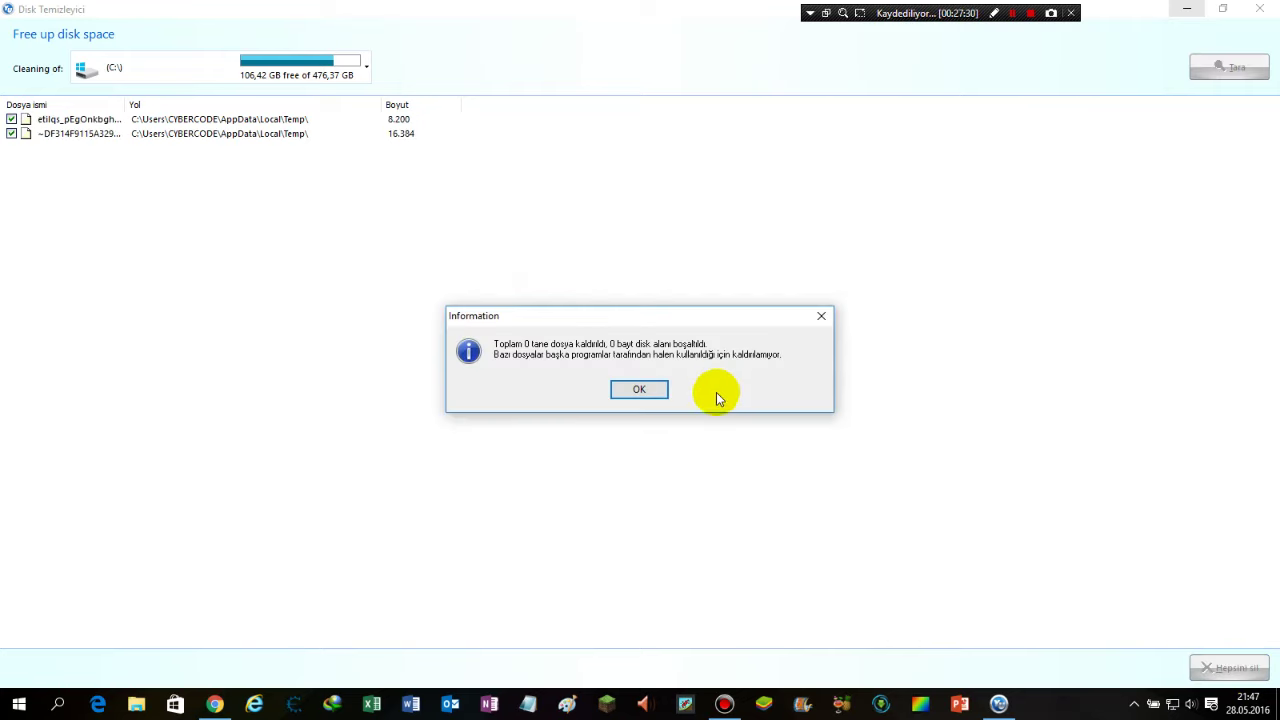
{"action": "left_click", "coordinate": [643, 388]}
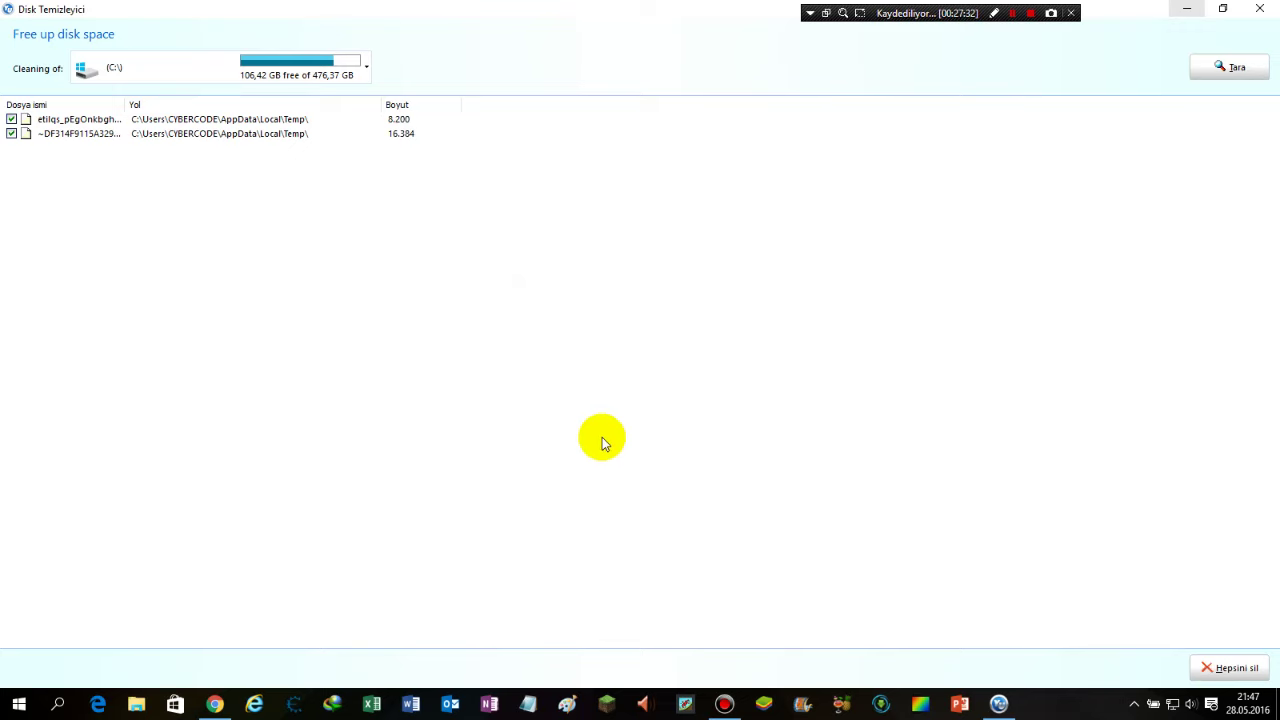
{"action": "left_click_drag", "start_coordinate": [1134, 11], "coordinate": [812, 112]}
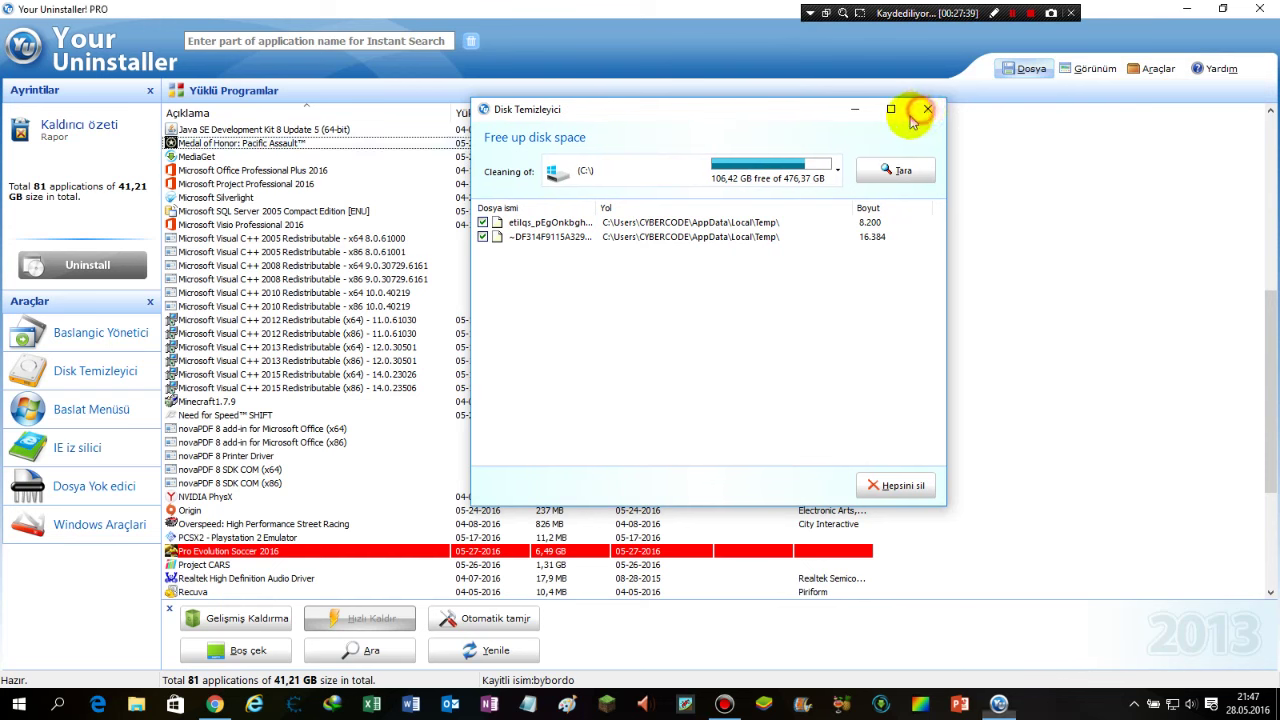
Close the Disk Temizleyici, open the Başlat Menü Yöneticisi and display the current user's start menu items
{"action": "left_click", "coordinate": [926, 110]}
{"action": "left_click", "coordinate": [509, 333]}
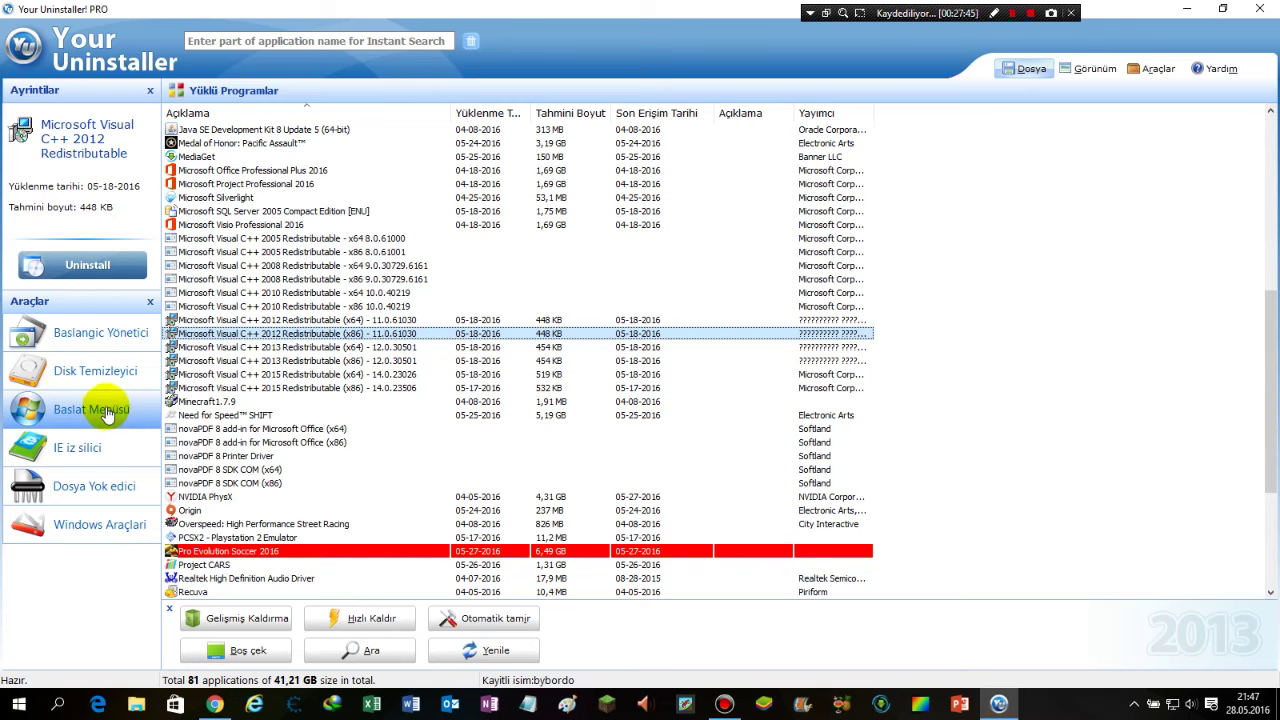
{"action": "left_click", "coordinate": [108, 414]}
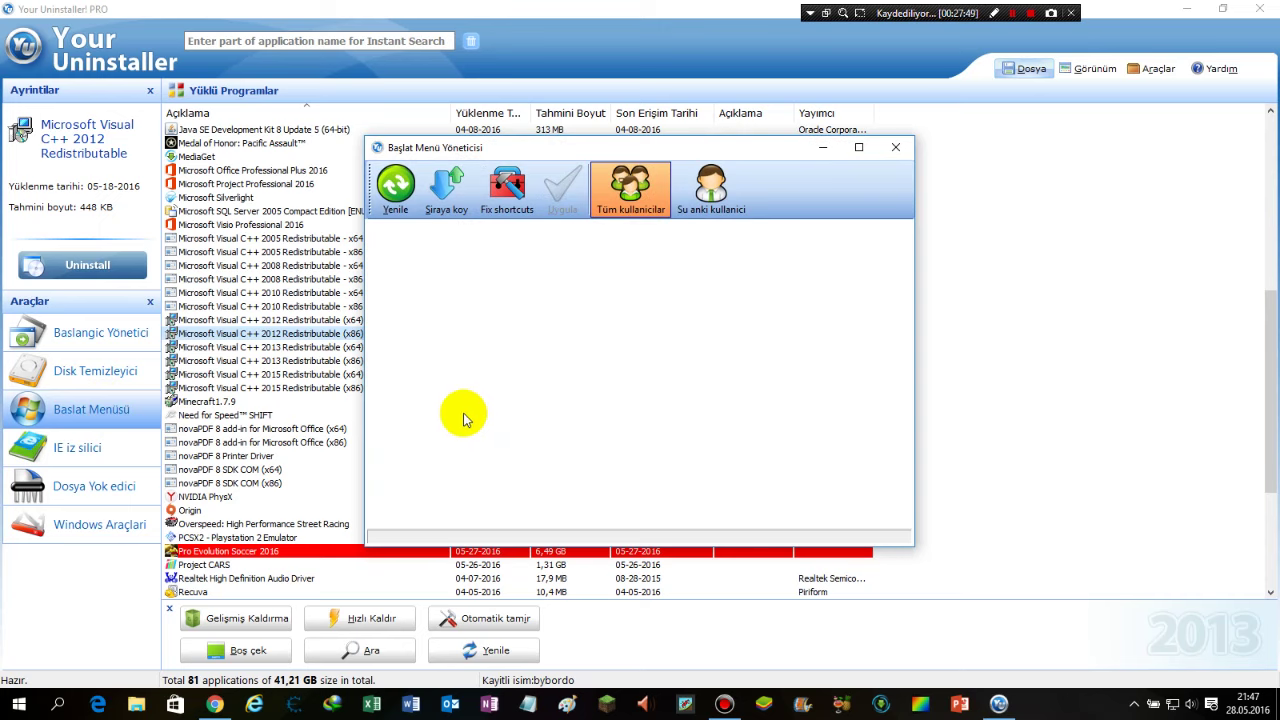
{"action": "left_click", "coordinate": [713, 200]}
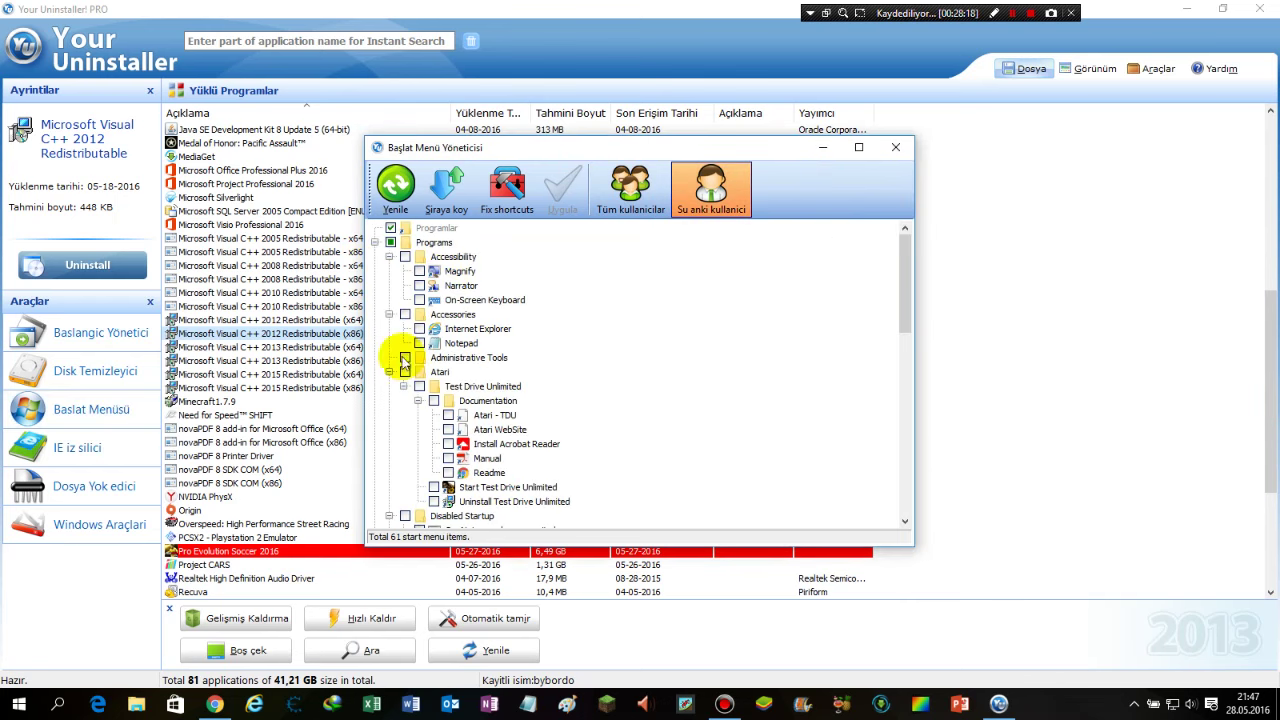
Look through the current user's start menu folders and shortcuts, and check the options available for the Accessibility folder
{"action": "left_click_drag", "start_coordinate": [899, 275], "coordinate": [864, 281]}
{"action": "right_click", "coordinate": [462, 258]}
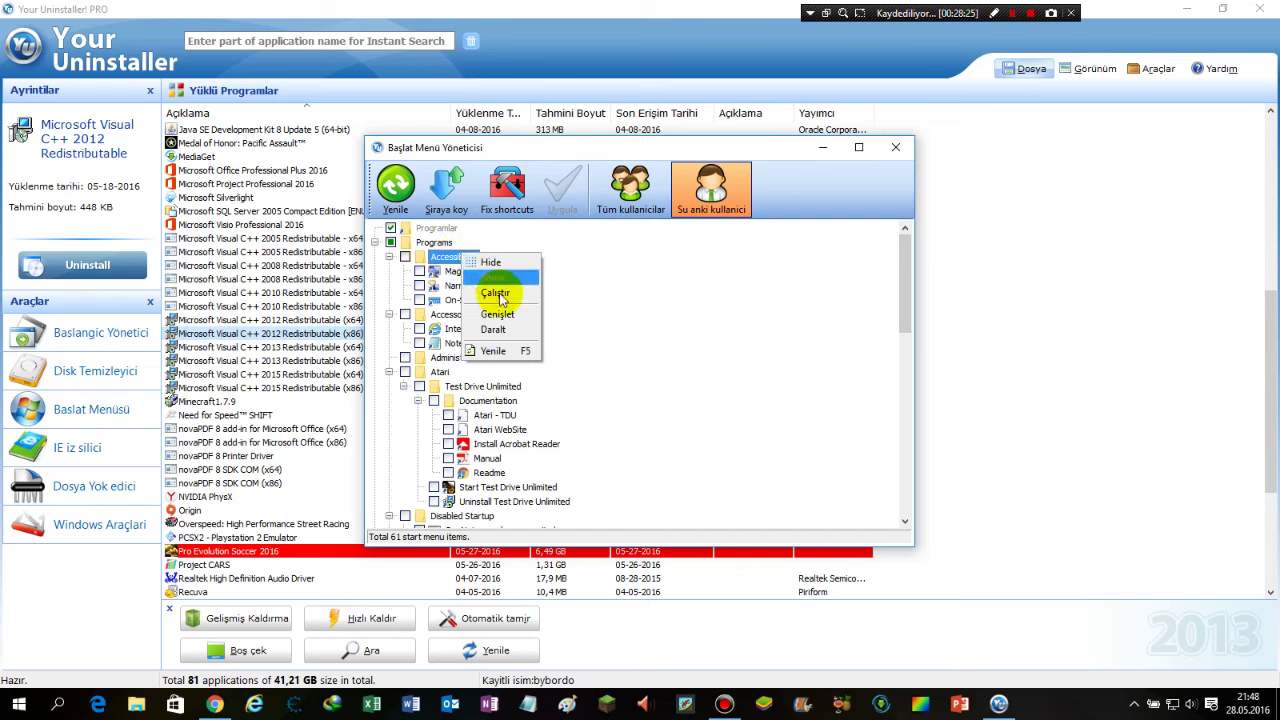
{"action": "left_click", "coordinate": [689, 327]}
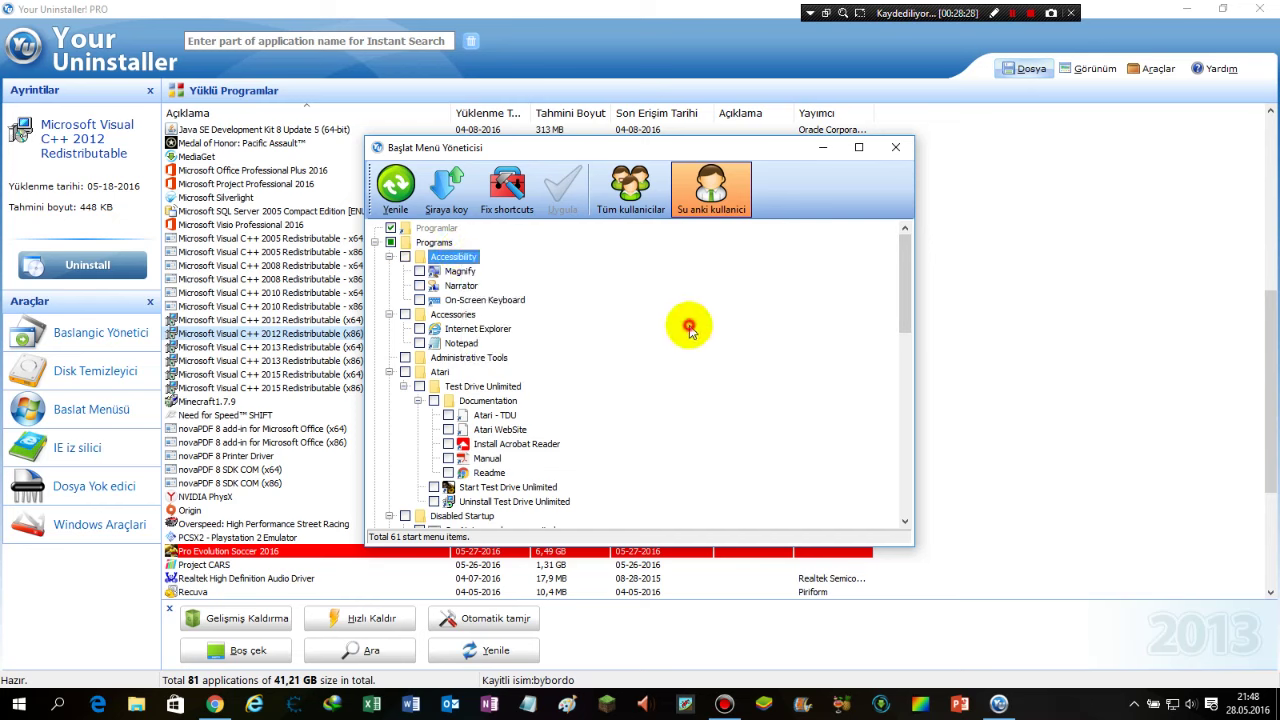
{"action": "scroll", "coordinate": [693, 329], "scroll_direction": "down", "scroll_amount": 5}
{"action": "scroll", "coordinate": [695, 329], "scroll_direction": "down", "scroll_amount": 5}
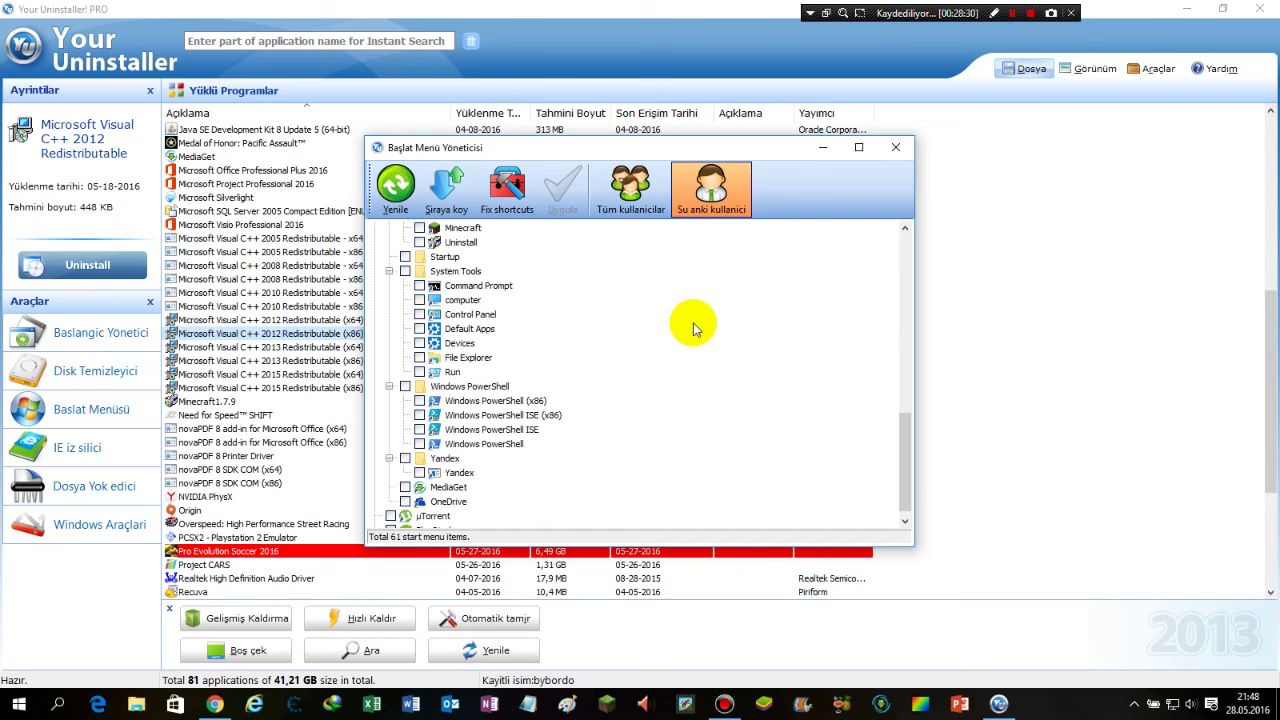
{"action": "scroll", "coordinate": [695, 329], "scroll_direction": "up", "scroll_amount": 8}
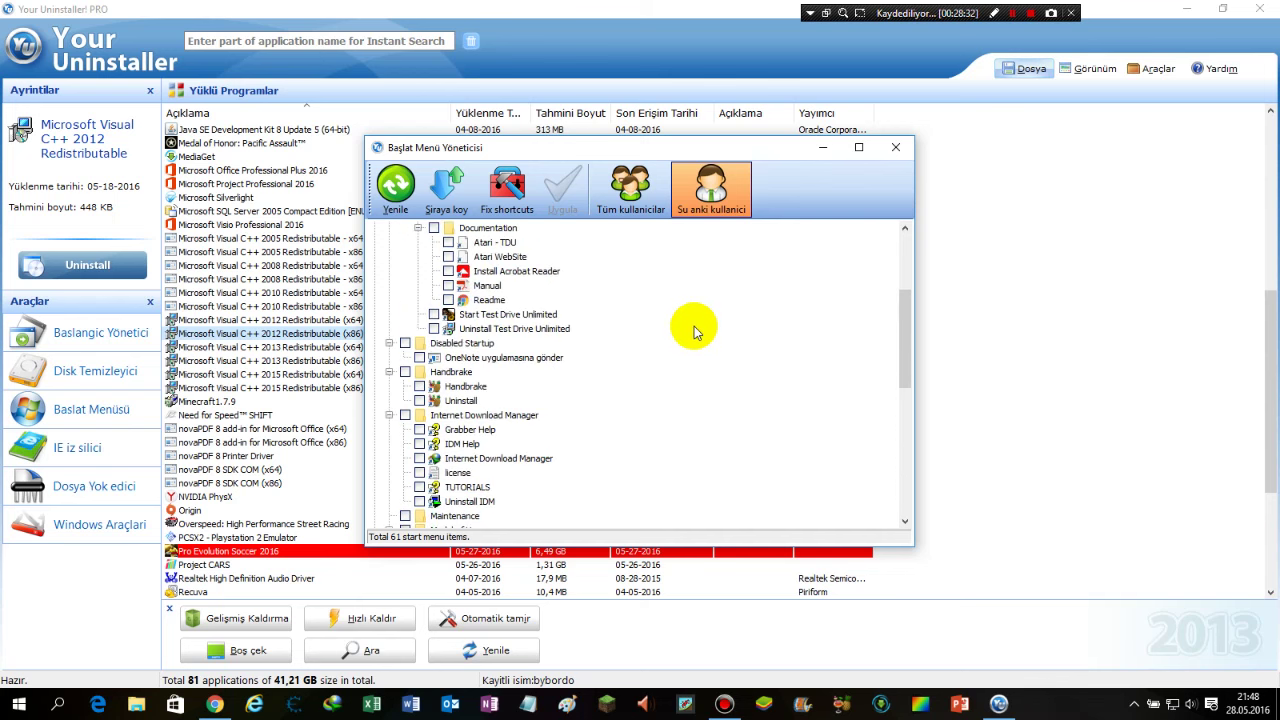
{"action": "scroll", "coordinate": [697, 333], "scroll_direction": "up", "scroll_amount": 1}
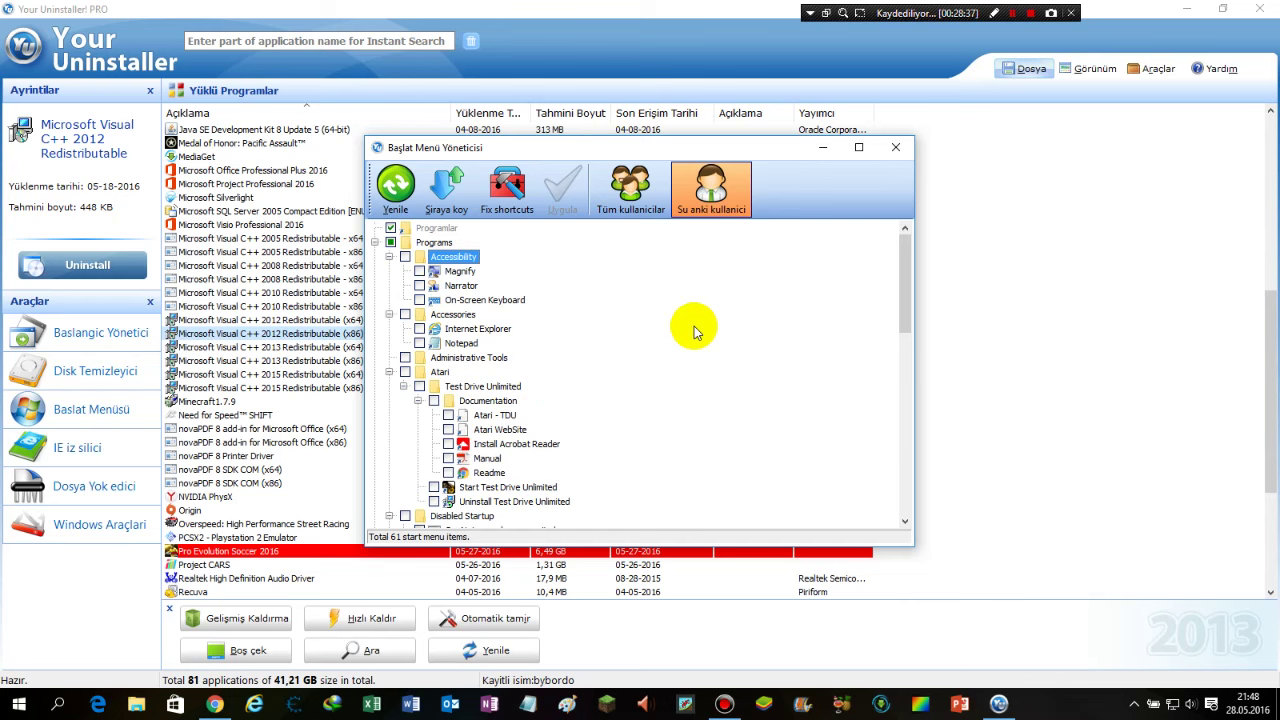
{"action": "scroll", "coordinate": [697, 333], "scroll_direction": "down", "scroll_amount": 3}
{"action": "scroll", "coordinate": [697, 333], "scroll_direction": "down", "scroll_amount": 5}
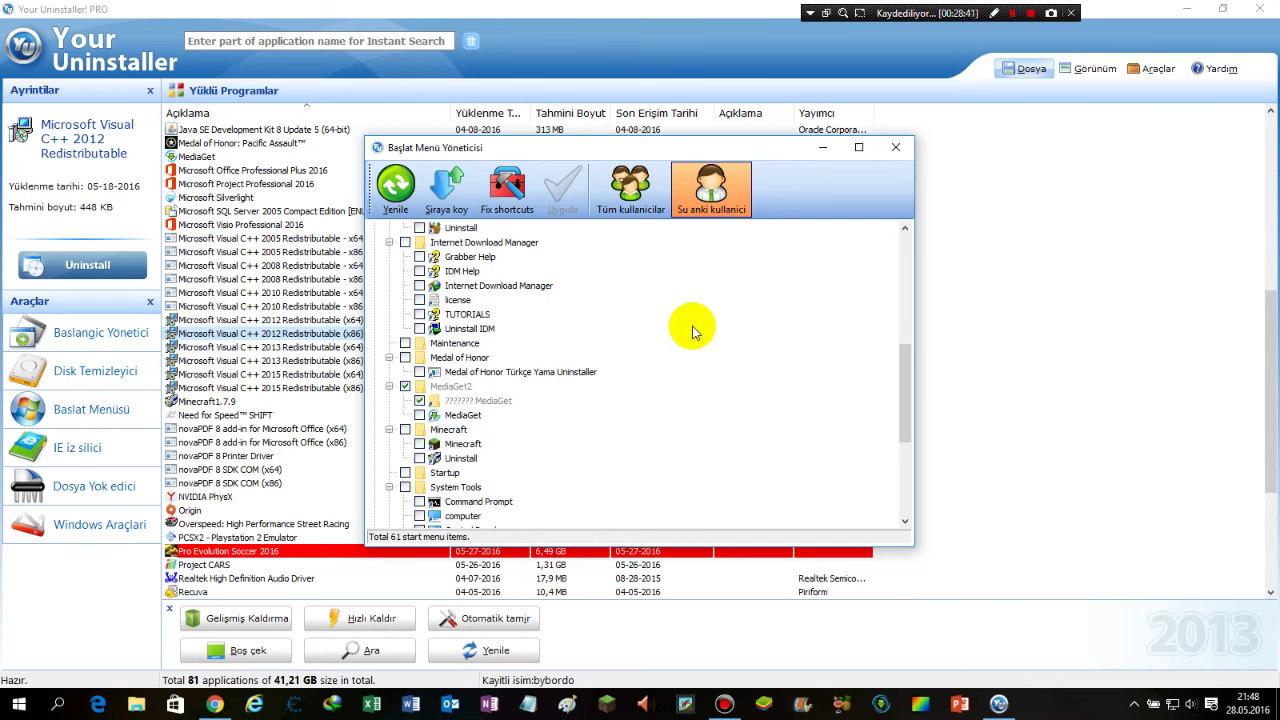
{"action": "scroll", "coordinate": [697, 333], "scroll_direction": "up", "scroll_amount": 3}
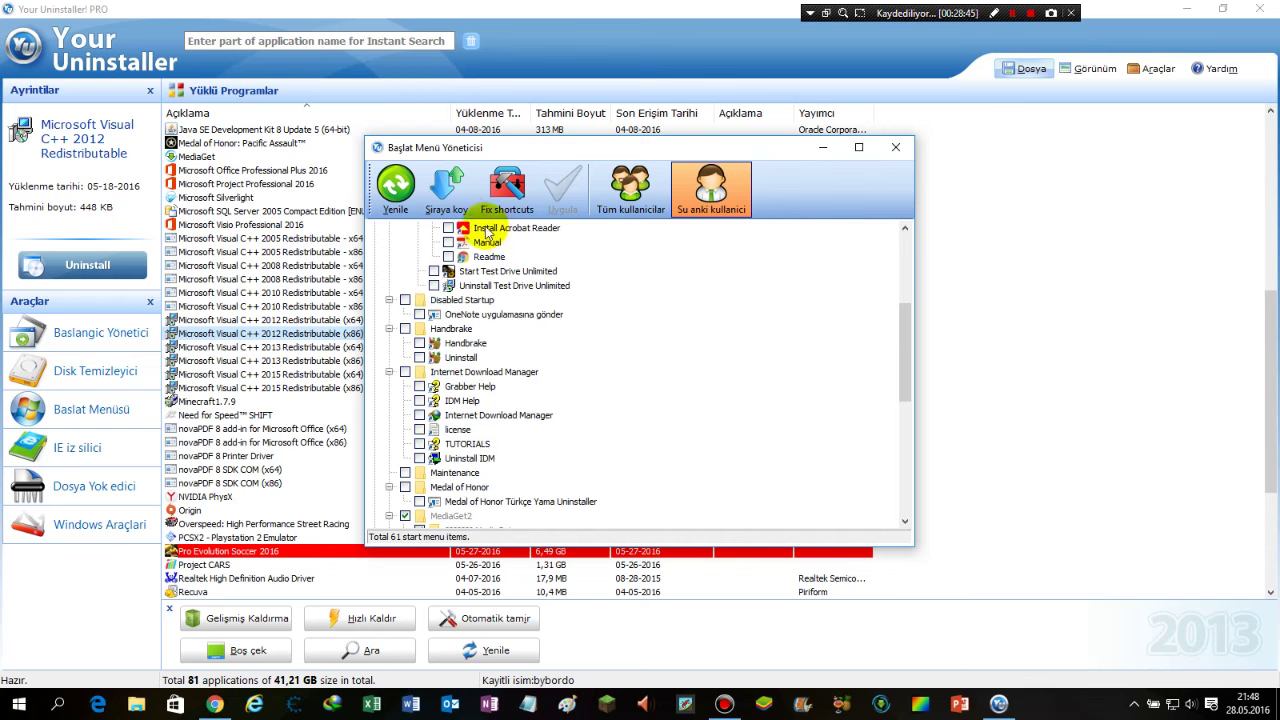
Repair the invalid start menu shortcuts, refresh the item list and close the Başlat Menü Yöneticisi
{"action": "left_click", "coordinate": [516, 212]}
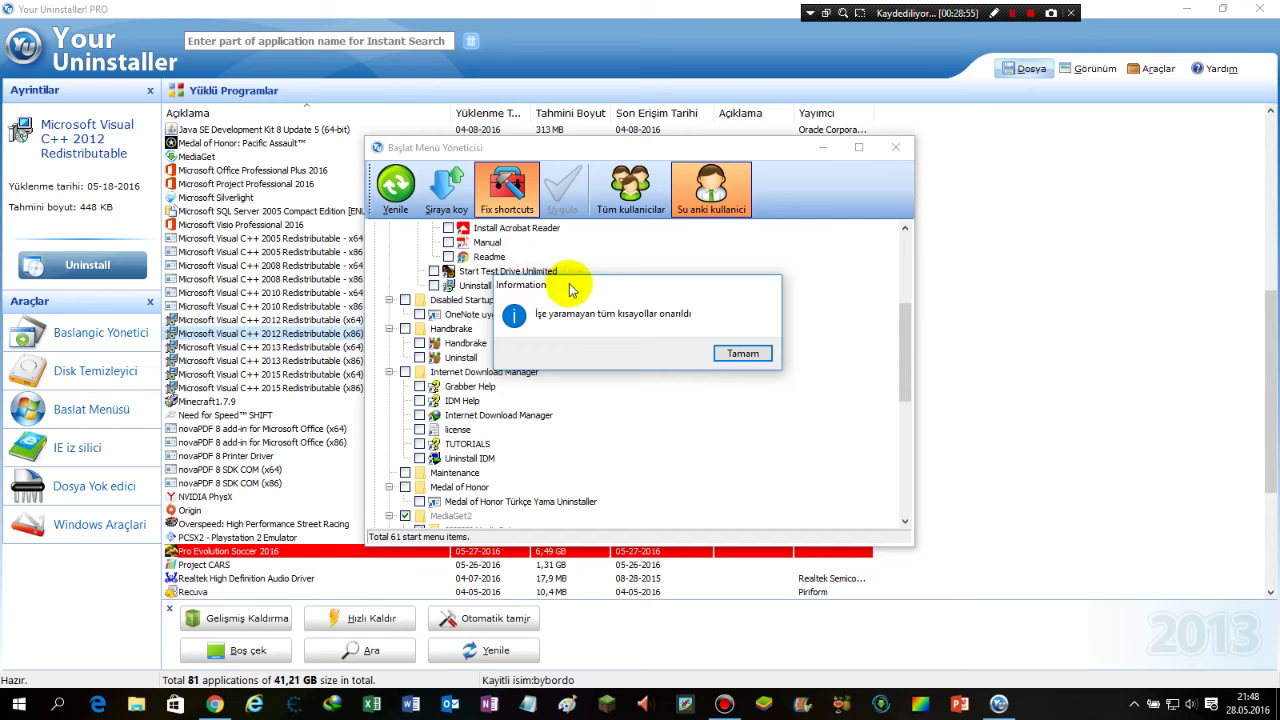
{"action": "left_click", "coordinate": [742, 353]}
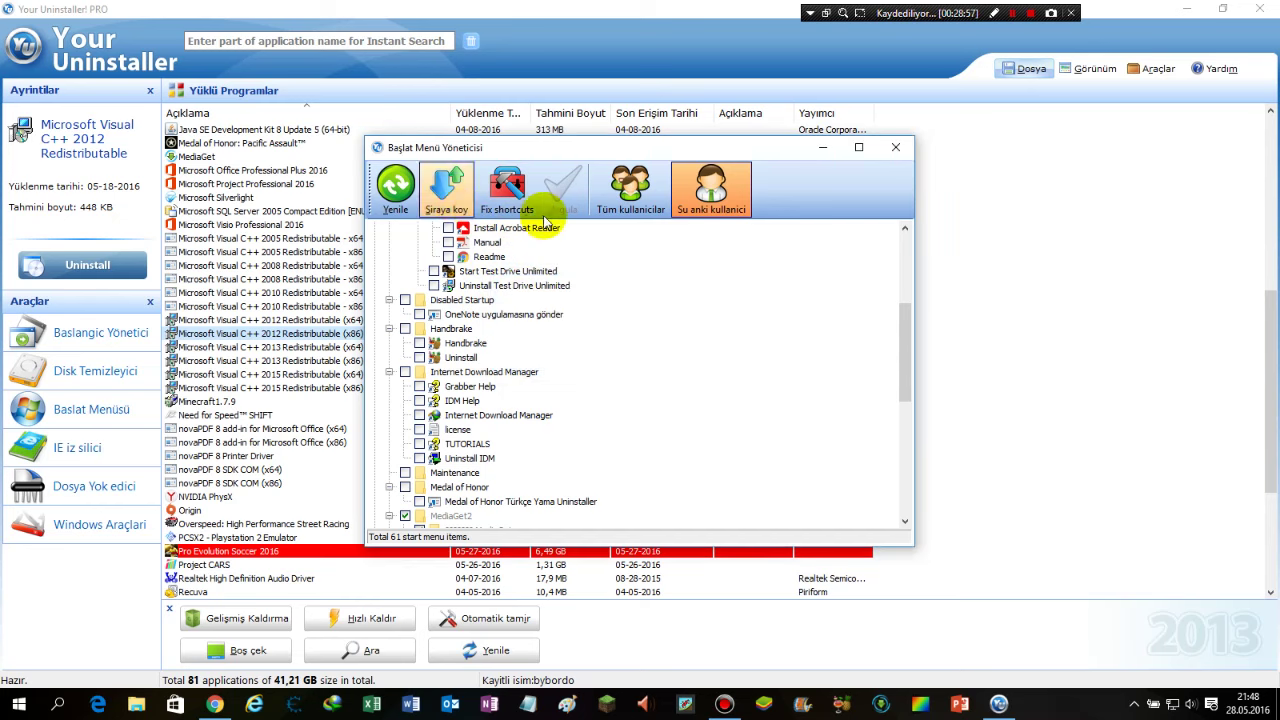
{"action": "left_click", "coordinate": [397, 203]}
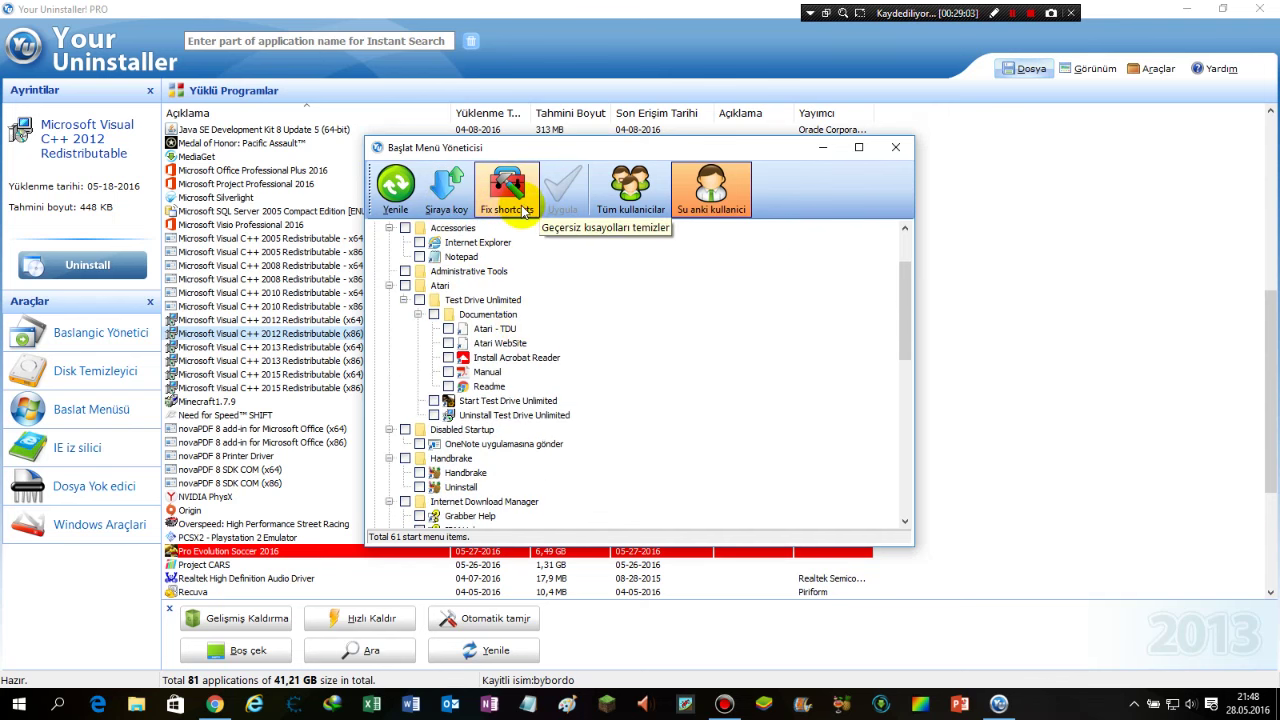
{"action": "scroll", "coordinate": [620, 368], "scroll_direction": "up", "scroll_amount": 2}
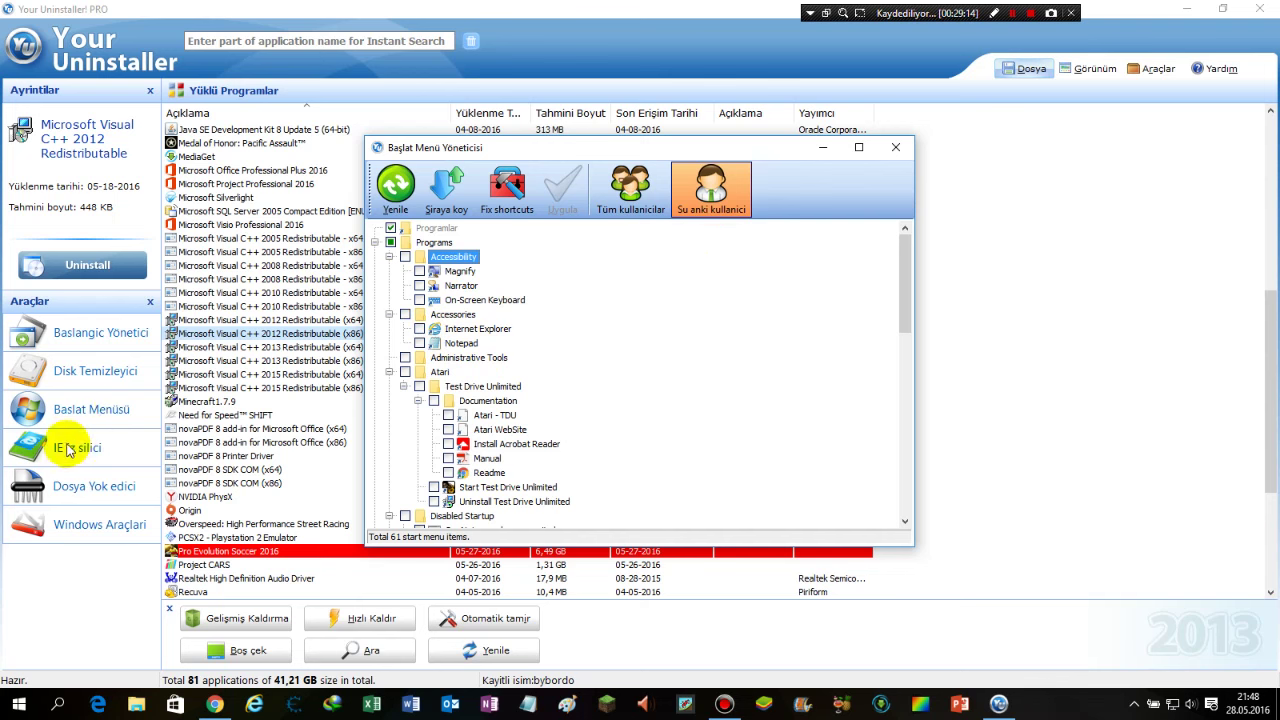
{"action": "left_click", "coordinate": [895, 150]}
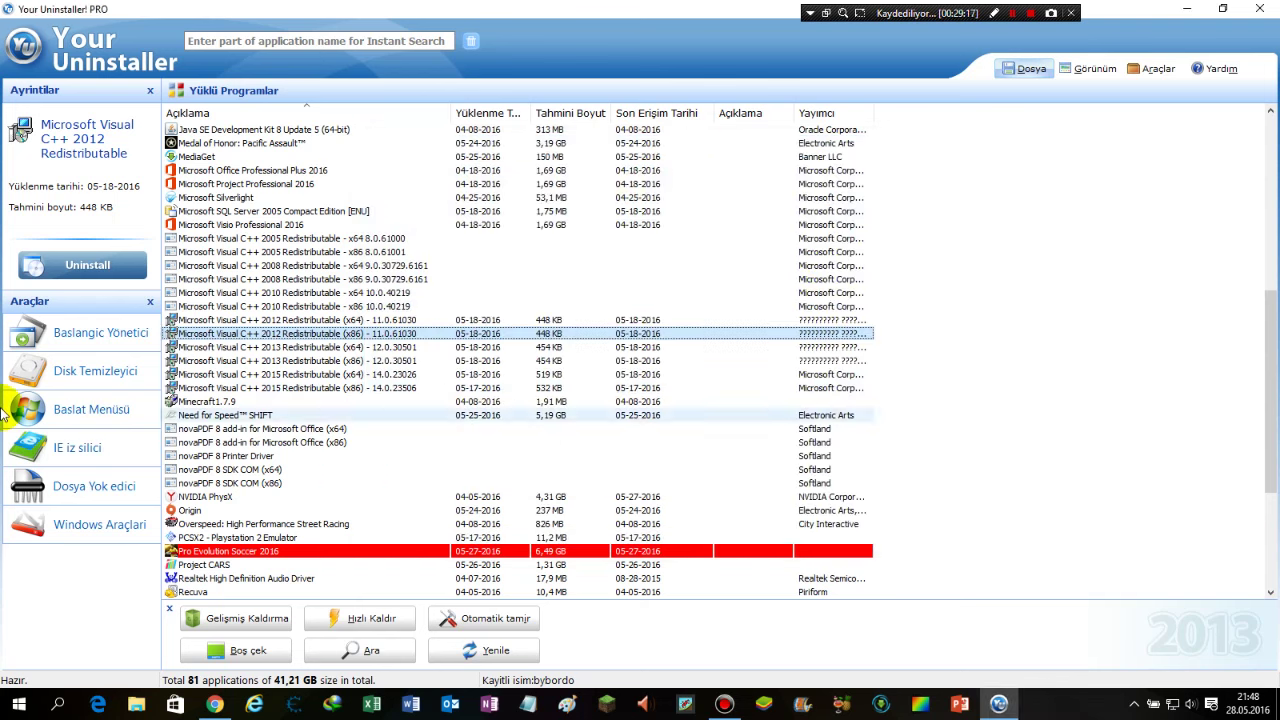
Clean the Internet Explorer traces with IE iz silici, excluding saved passwords, and close the Trace Eraser when the cleaning has finished
{"action": "left_click", "coordinate": [106, 463]}
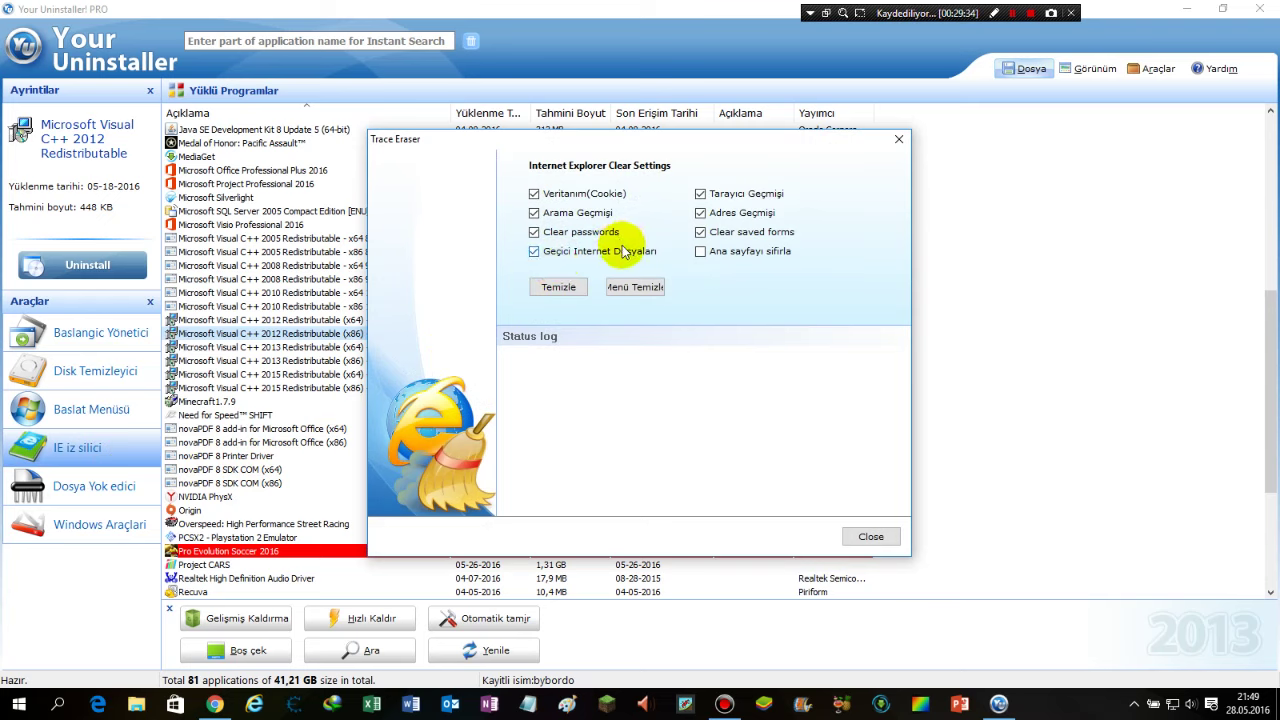
{"action": "left_click", "coordinate": [535, 233]}
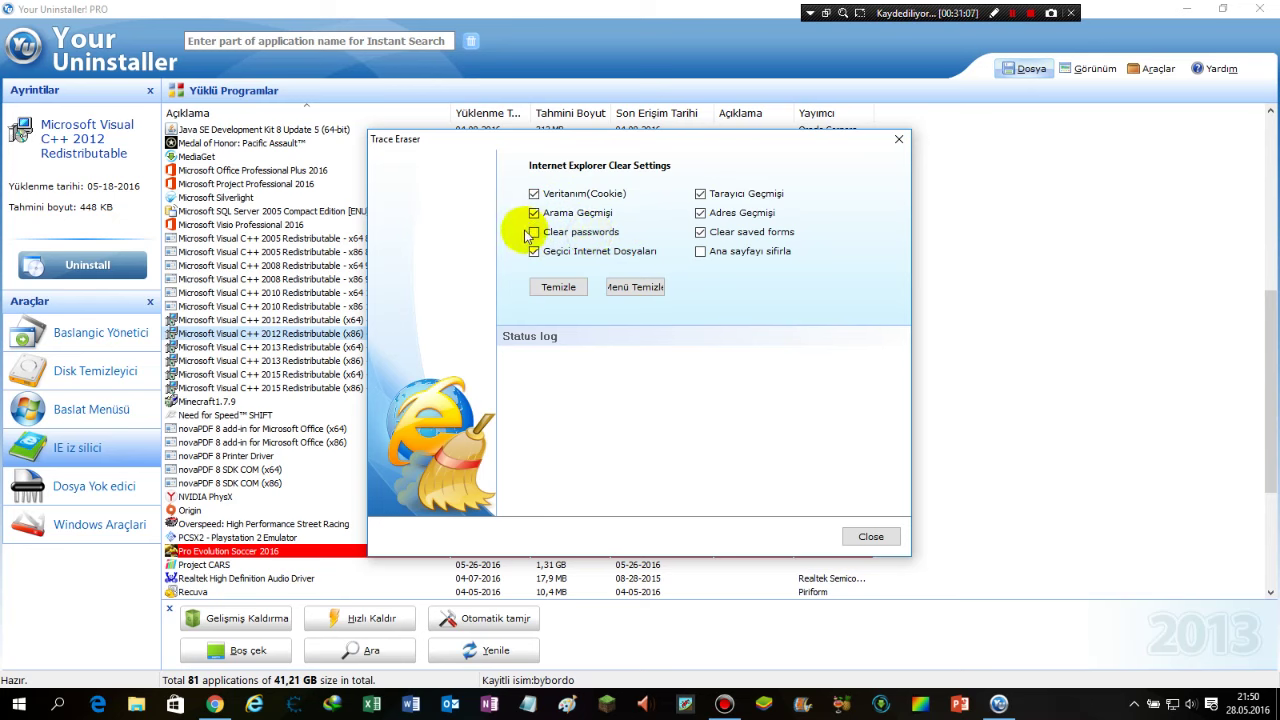
{"action": "left_click", "coordinate": [558, 287]}
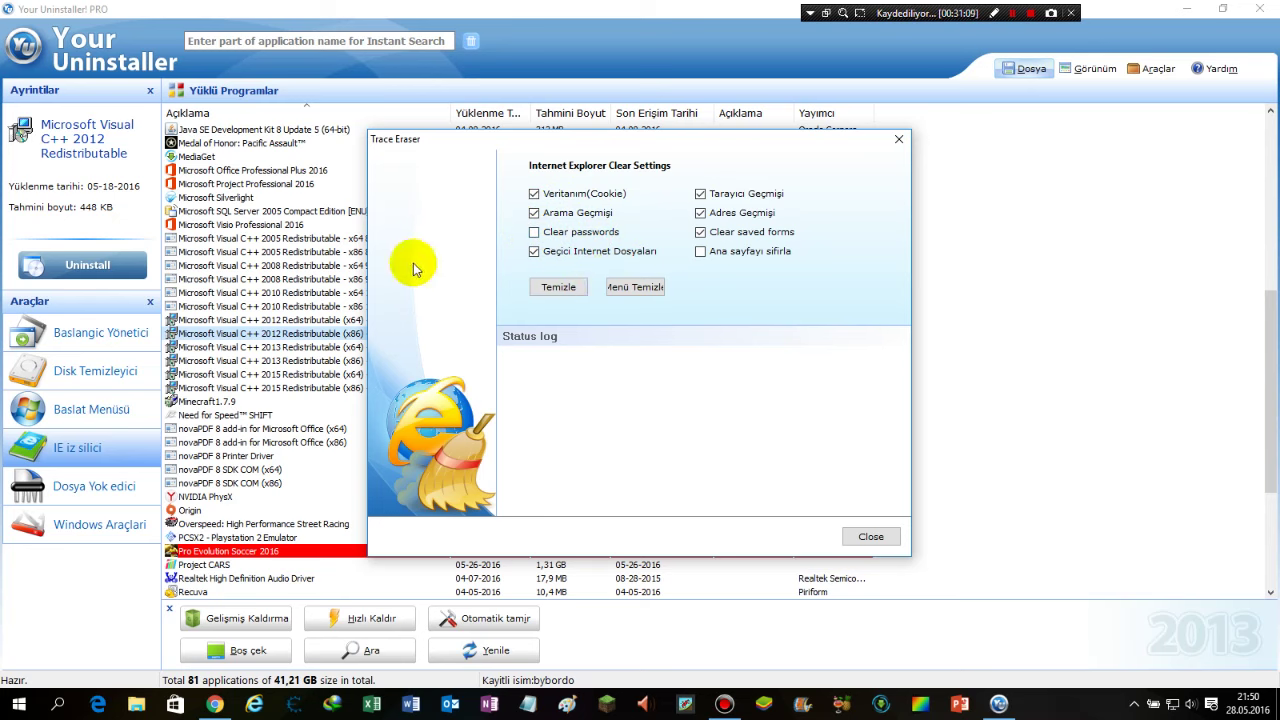
{"action": "left_click", "coordinate": [548, 287]}
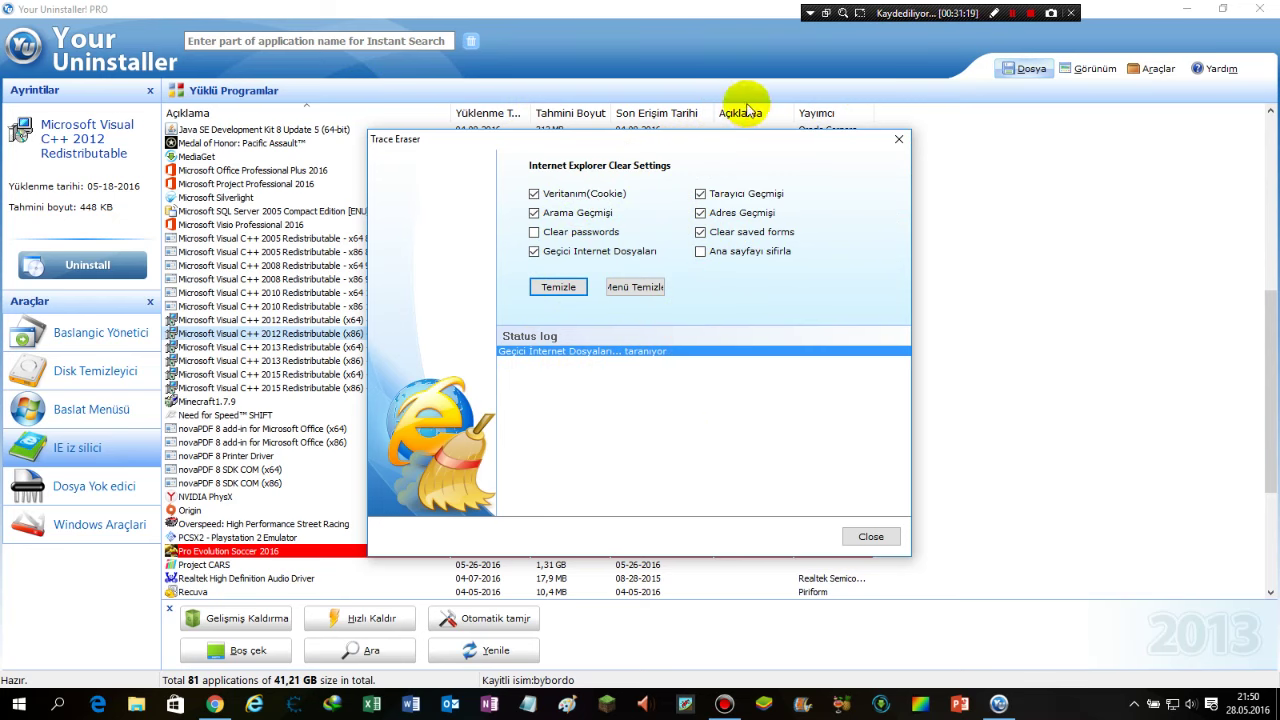
{"action": "left_click_drag", "start_coordinate": [722, 148], "coordinate": [684, 128]}
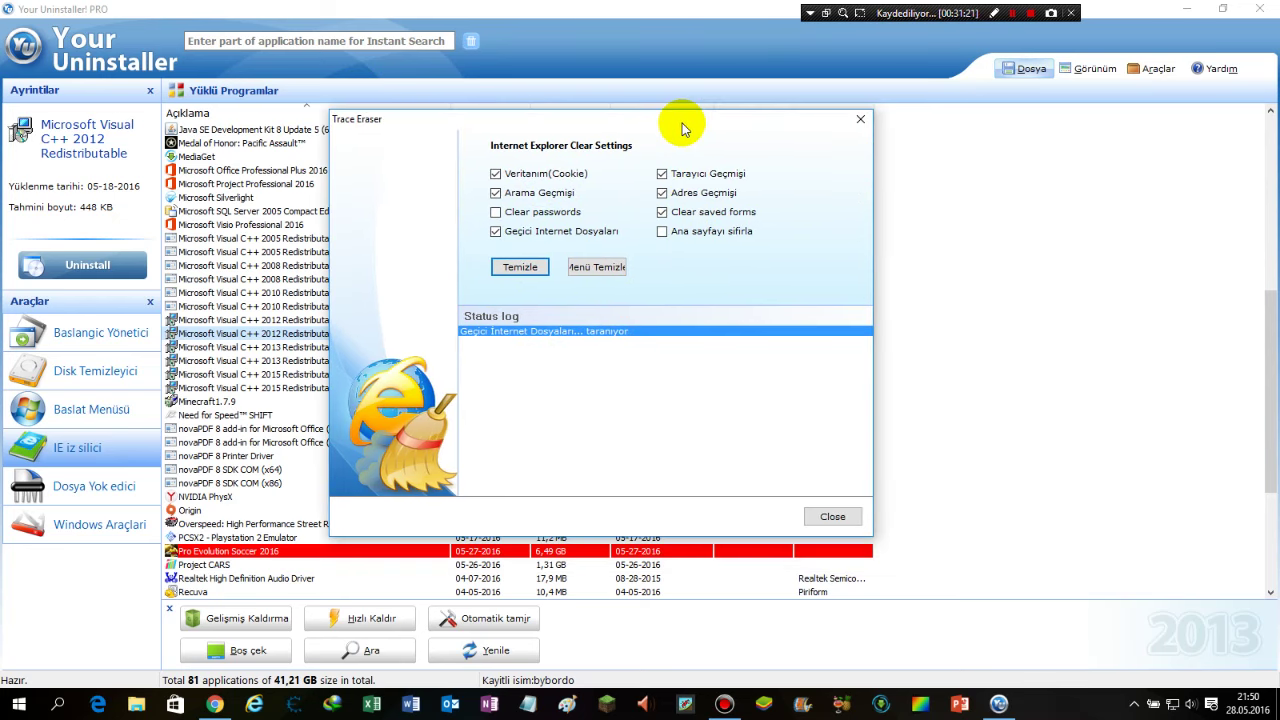
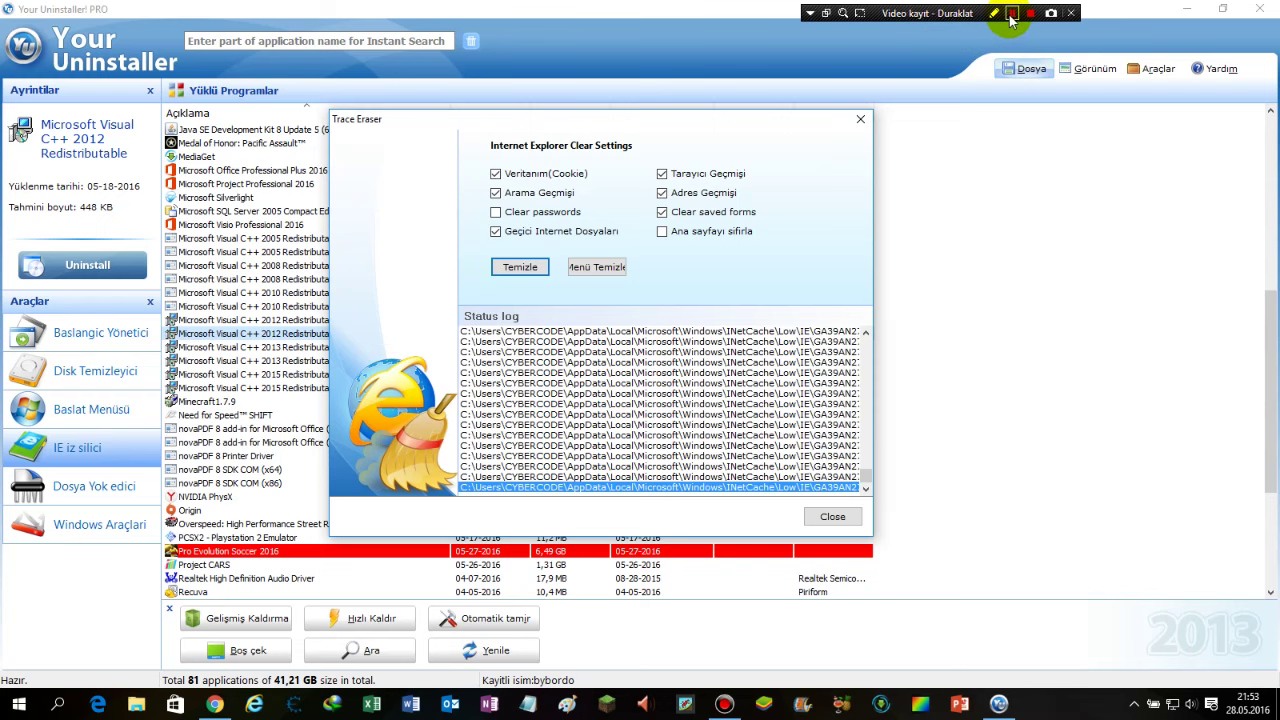
{"action": "left_click", "coordinate": [1011, 17]}
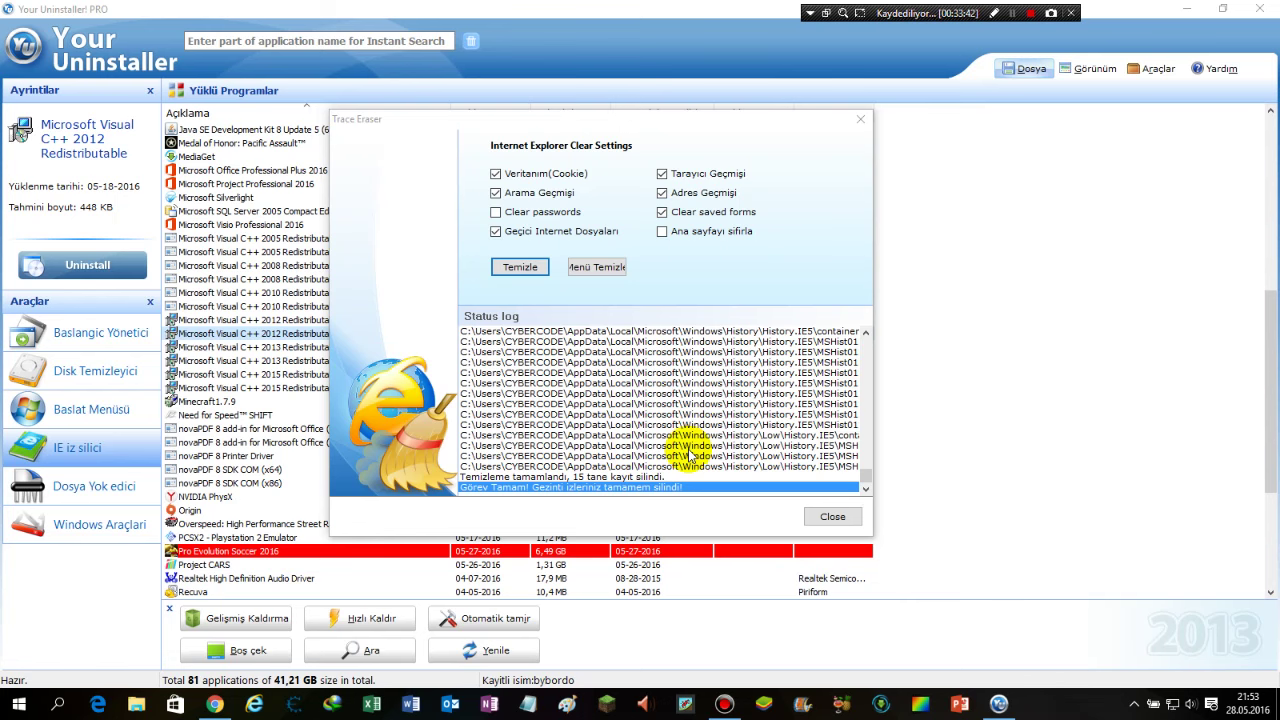
{"action": "left_click", "coordinate": [852, 519]}
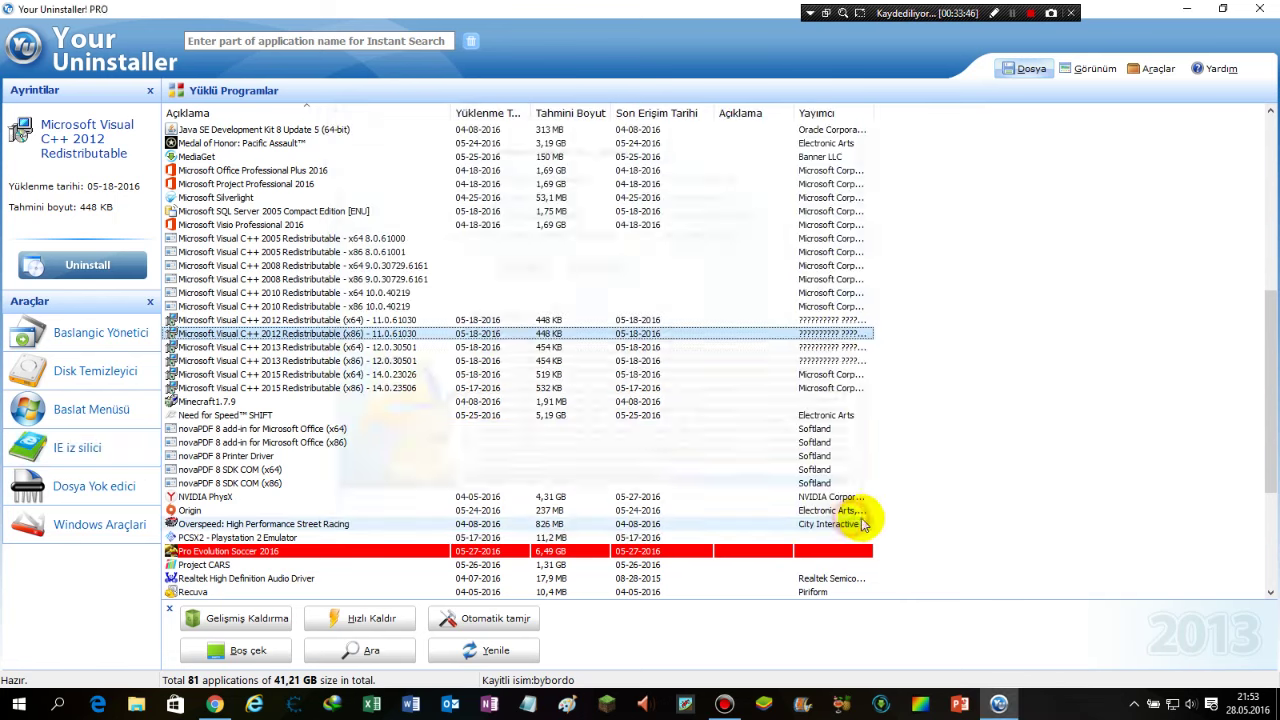
Open the Dosya Yok edici file shredder and reposition its window over the program list
{"action": "left_click", "coordinate": [116, 487]}
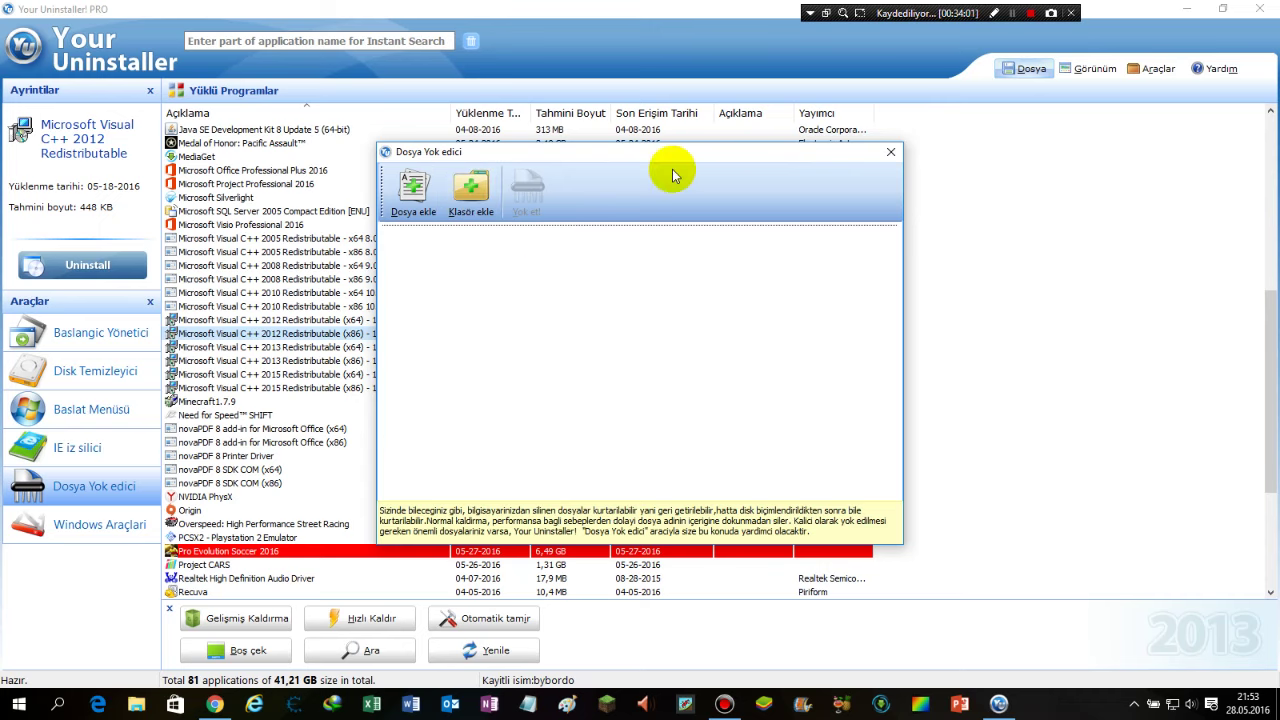
{"action": "left_click_drag", "start_coordinate": [668, 160], "coordinate": [652, 156]}
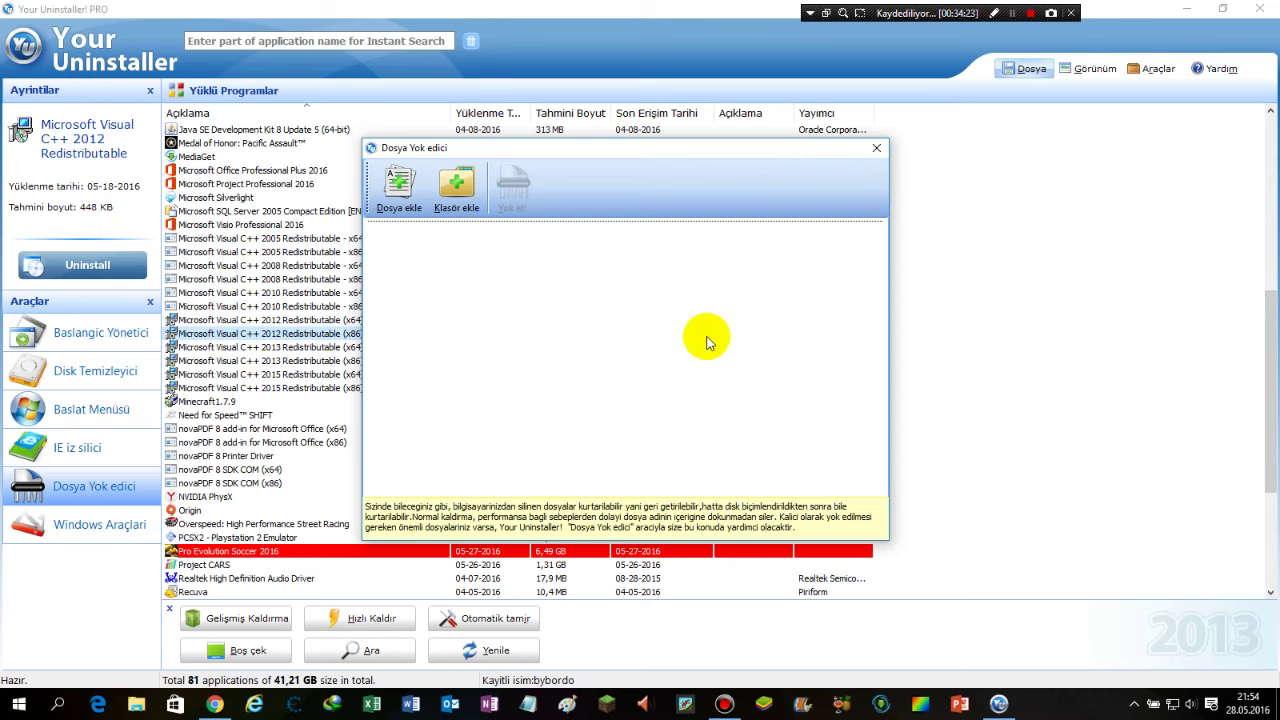
{"action": "left_click_drag", "start_coordinate": [594, 150], "coordinate": [604, 159]}
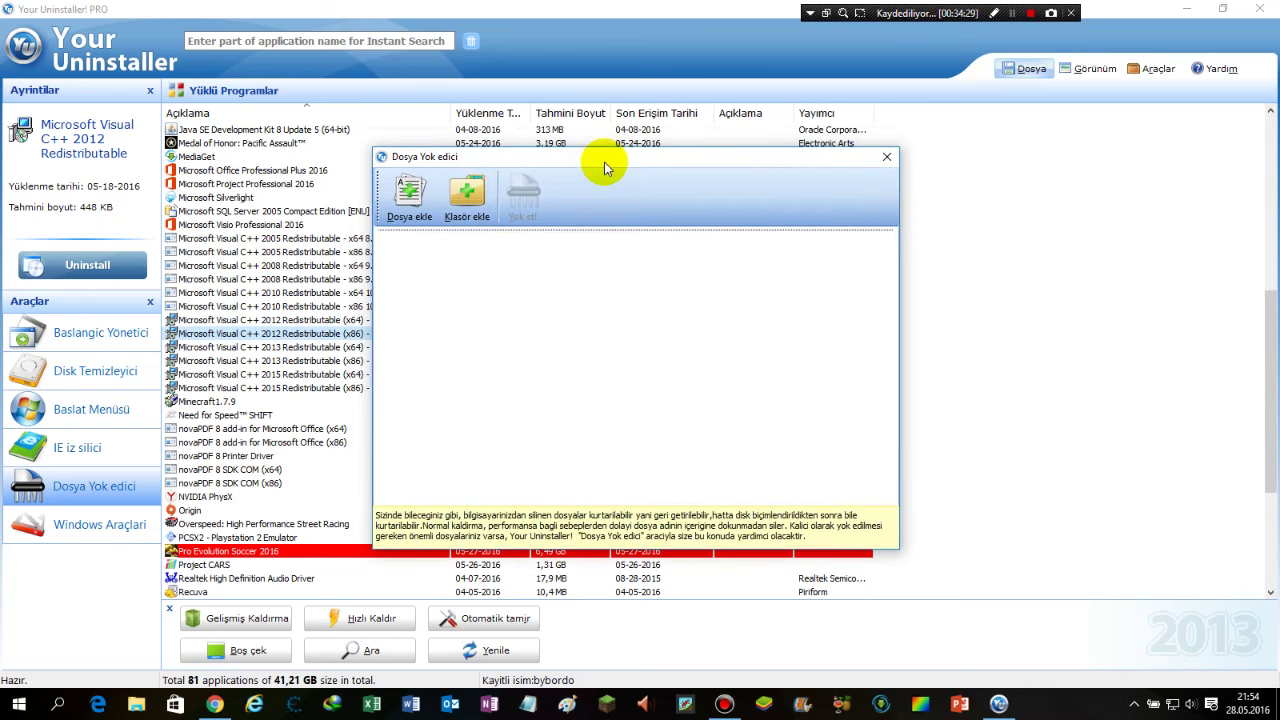